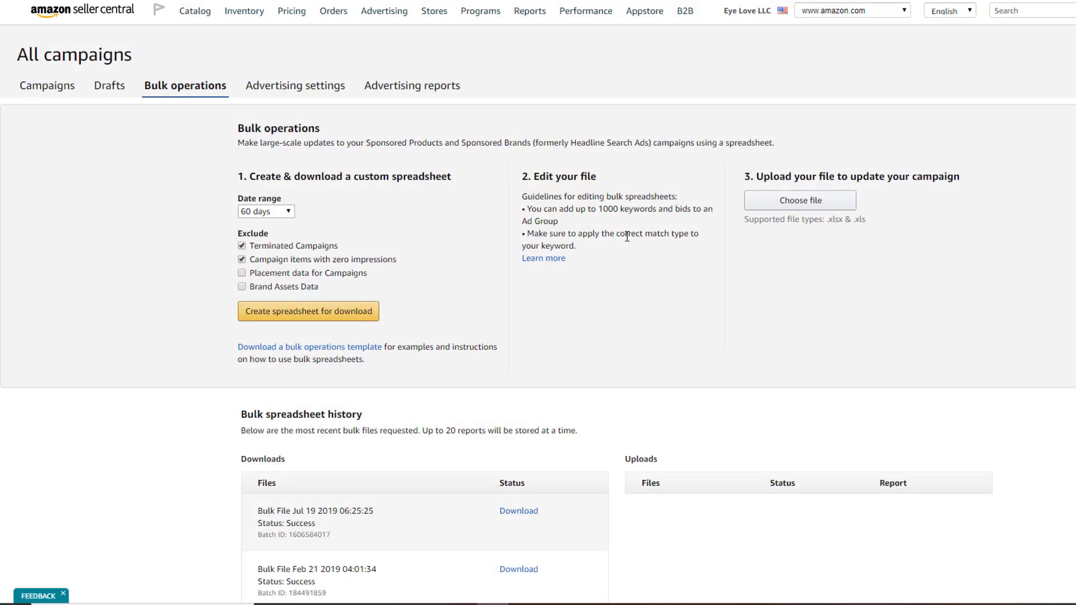
# Download the bulk file of Oct 22 2019 from the bulk spreadsheet history.
pyautogui.moveTo(385, 20)
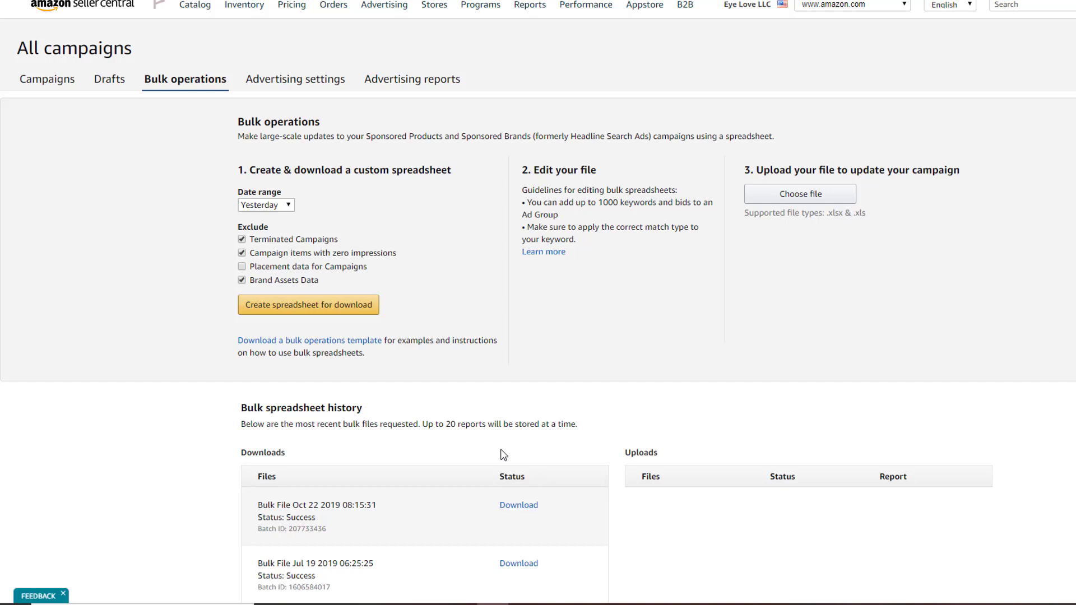
pyautogui.click(519, 512)
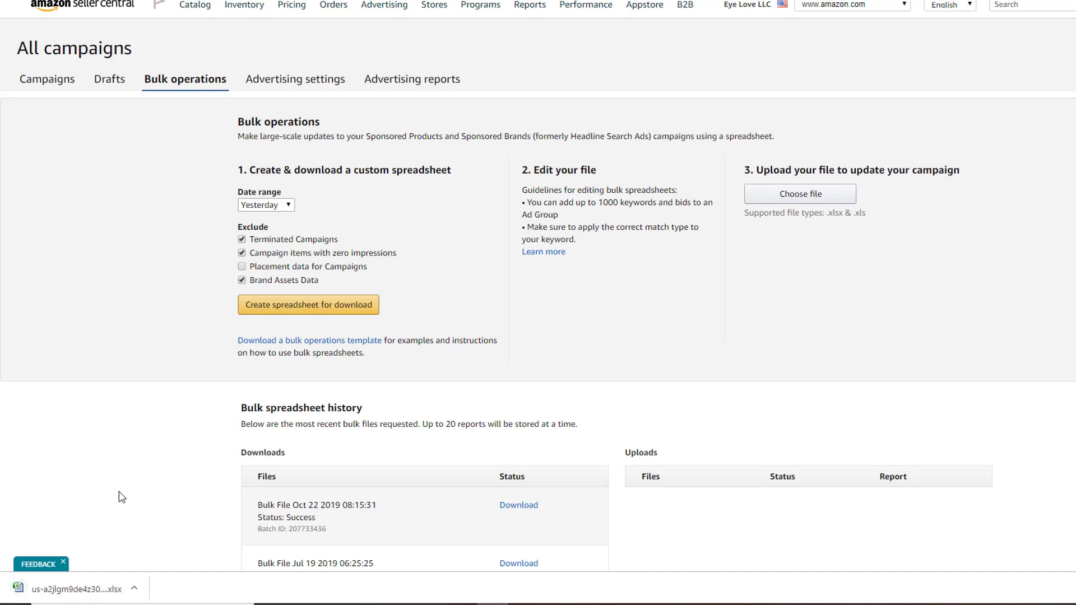
# Switch to the Google Sheets file "Bulk Download Eye Love 10.2019" and import the downloaded bulk .xlsx file, replacing the spreadsheet.
pyautogui.hotkey('ctrl', 'Tab')
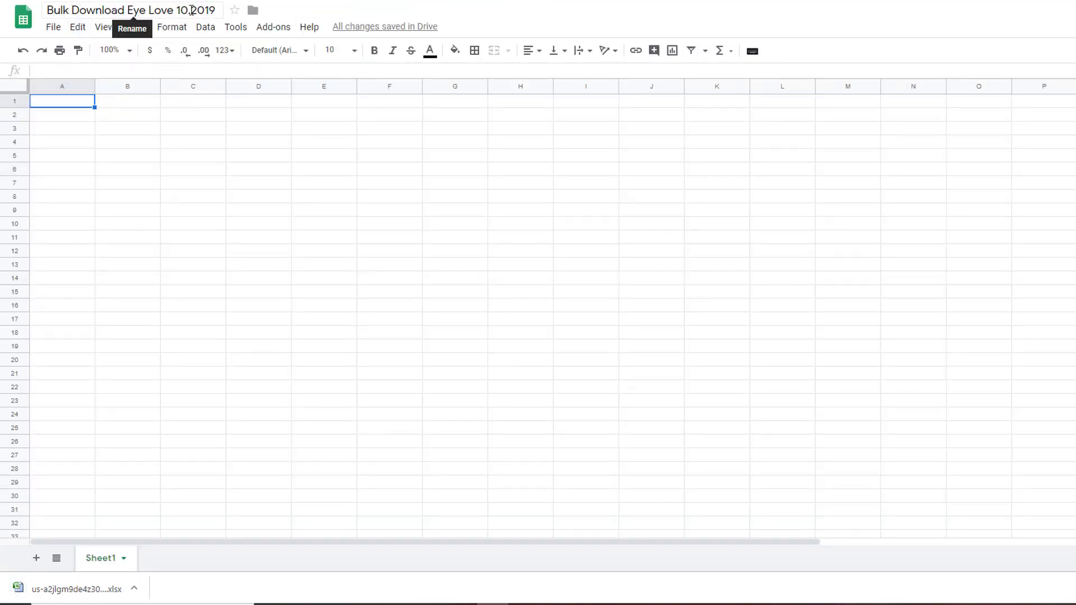
pyautogui.click(50, 29)
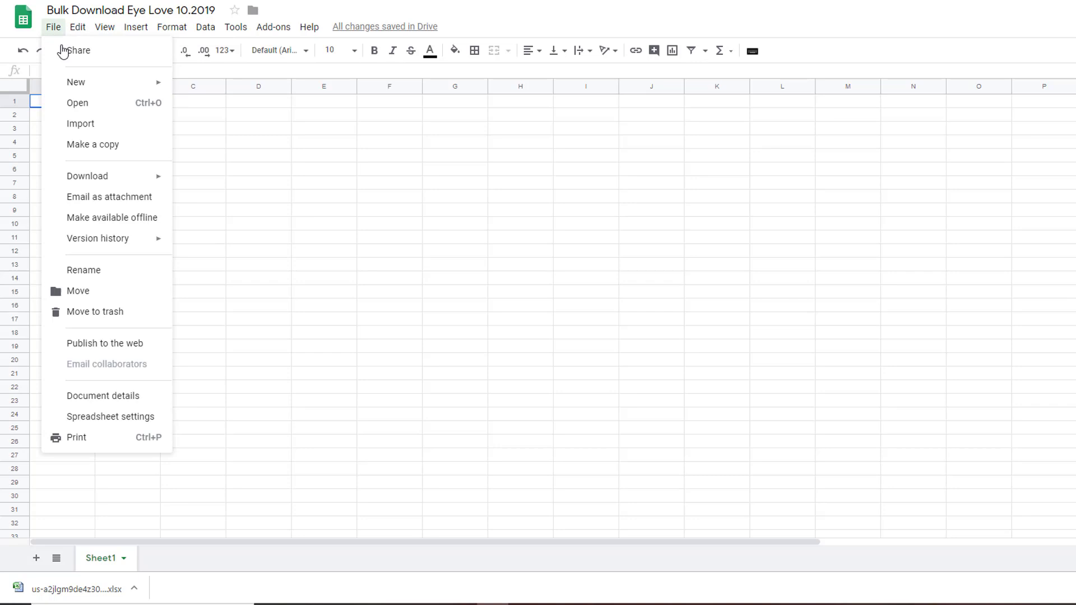
pyautogui.click(87, 125)
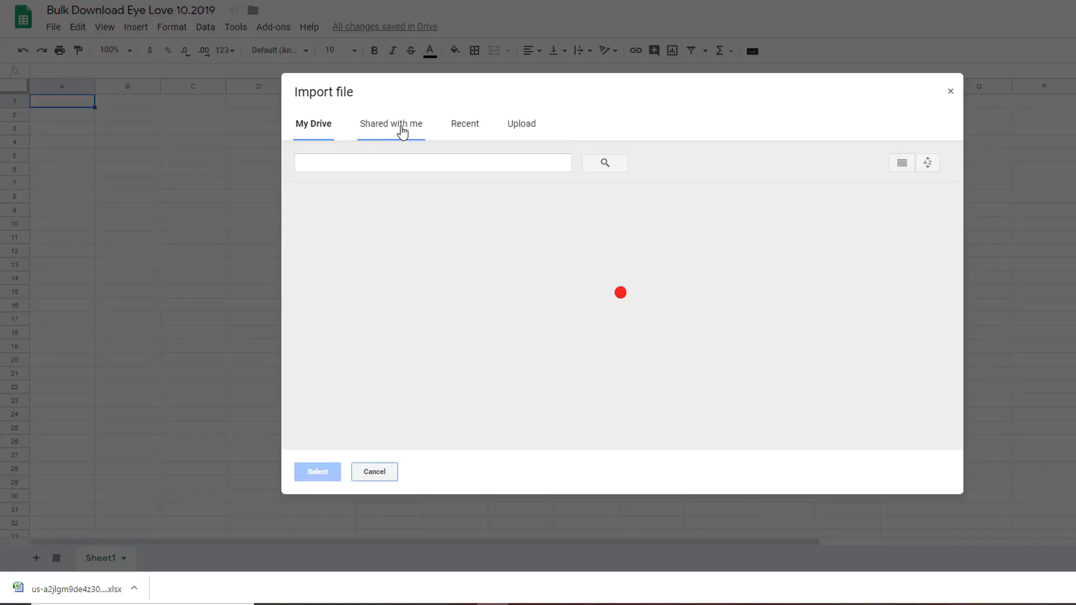
pyautogui.click(519, 128)
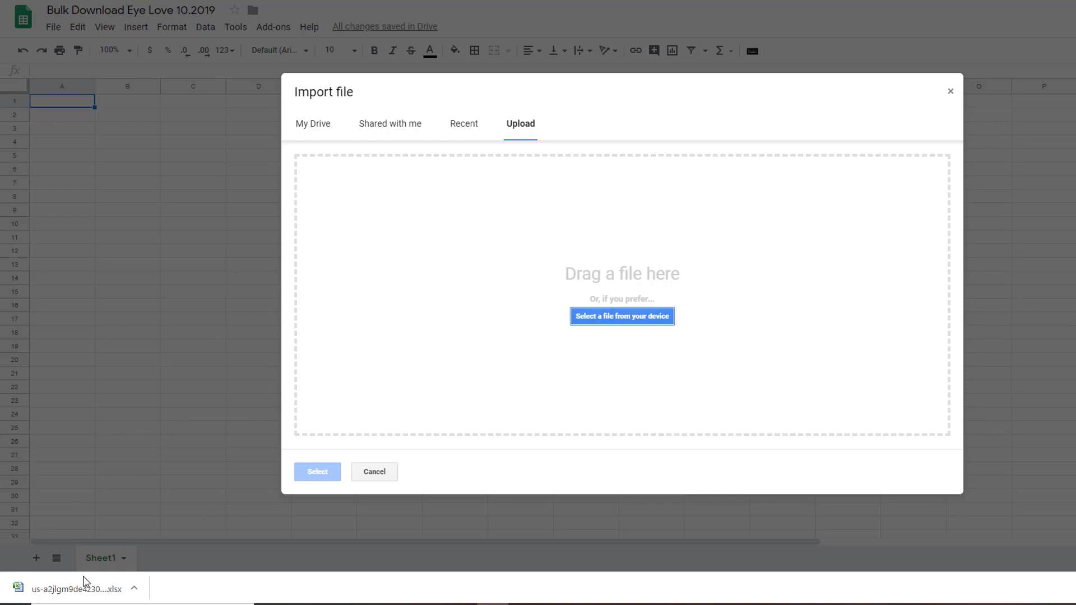
pyautogui.moveTo(83, 589); pyautogui.dragTo(485, 351)
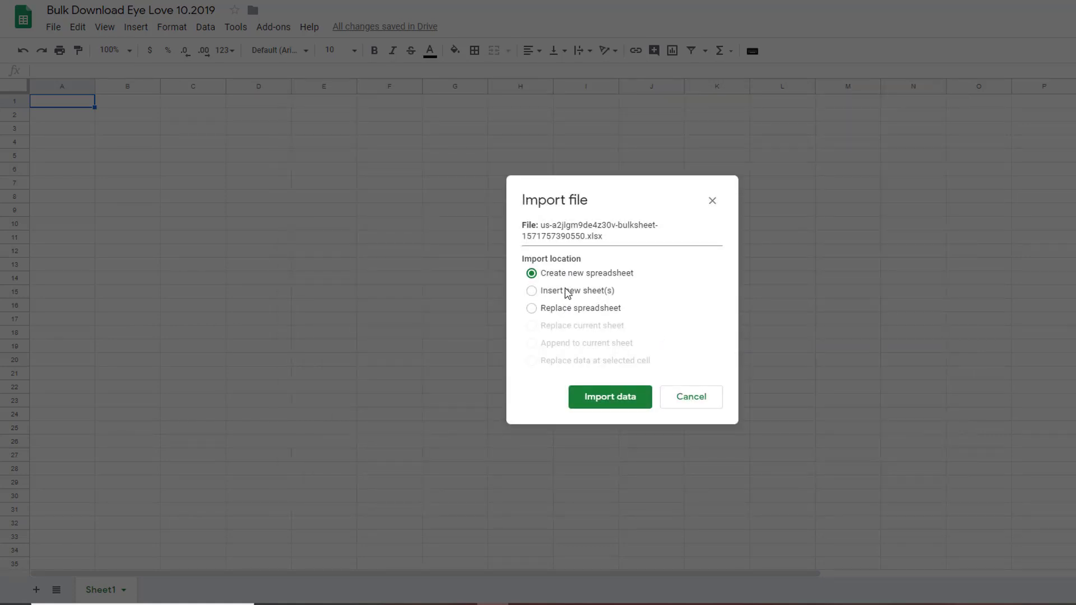
pyautogui.click(572, 312)
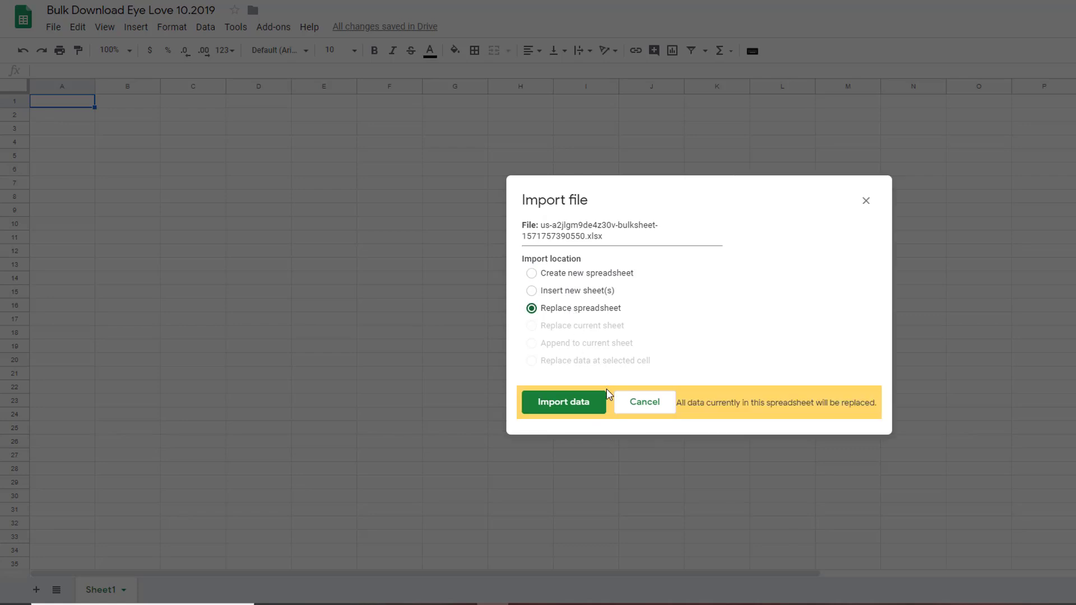
pyautogui.click(579, 414)
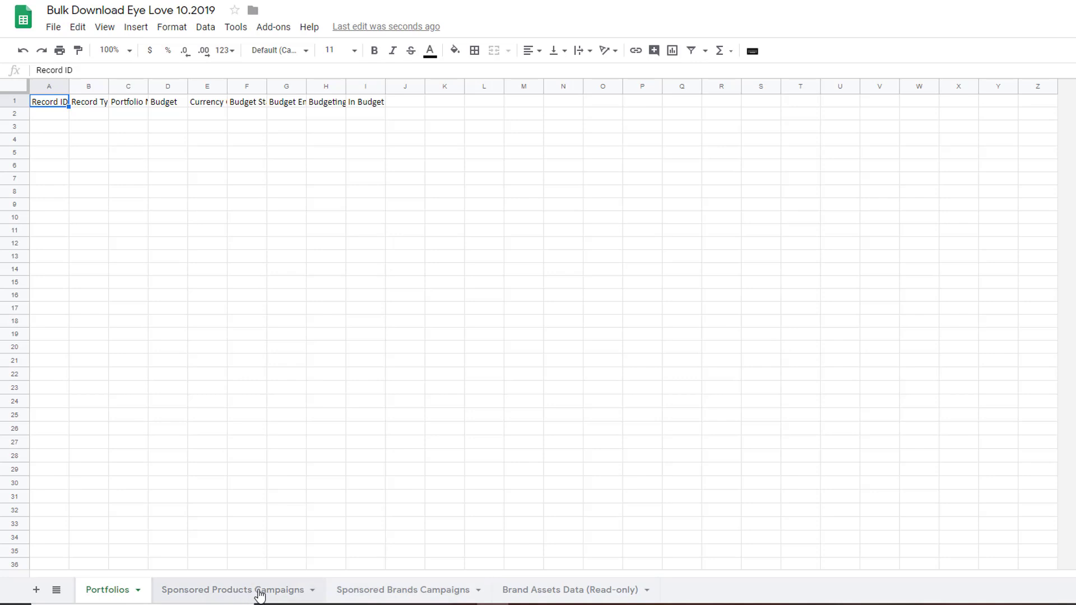
# Delete the Portfolios sheet from the imported spreadsheet.
pyautogui.rightClick(114, 590)
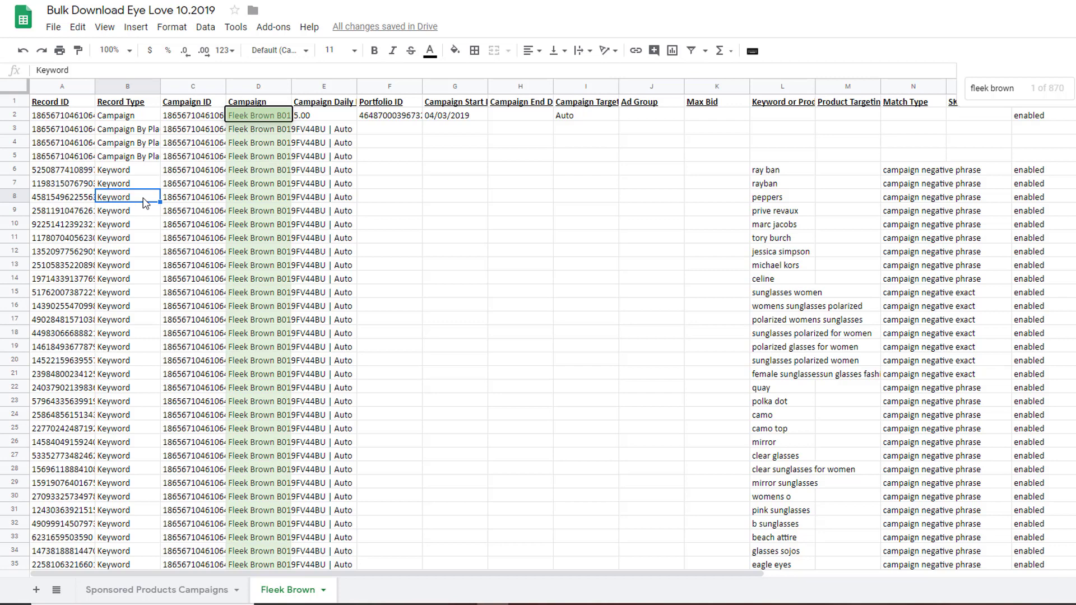
# Sort the whole Fleek Brown sheet by Record Type from A to Z, treating the first row as a header.
pyautogui.click(125, 174)
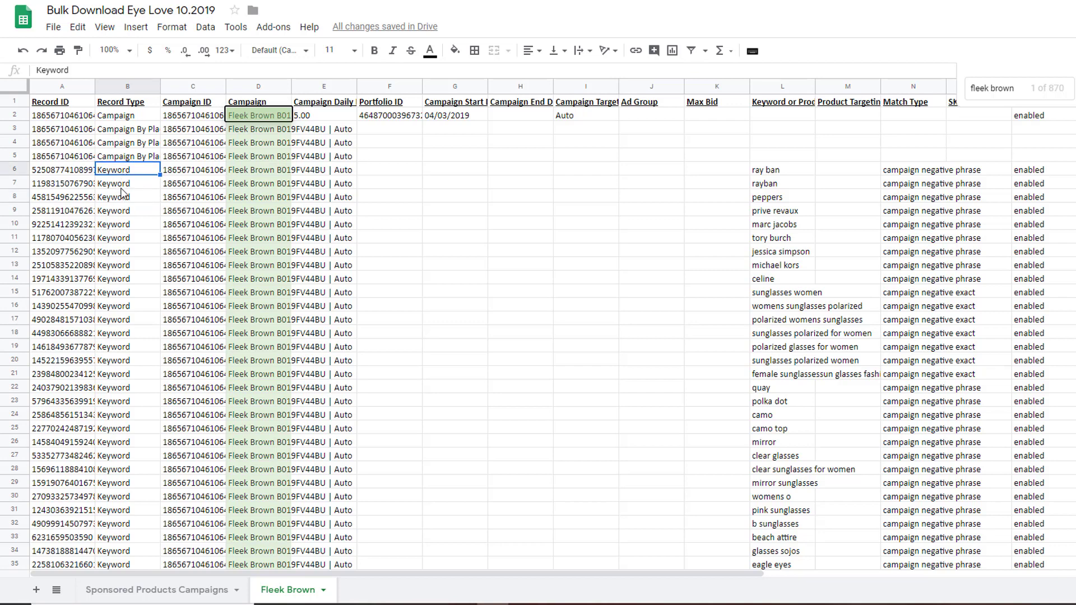
pyautogui.click(14, 94)
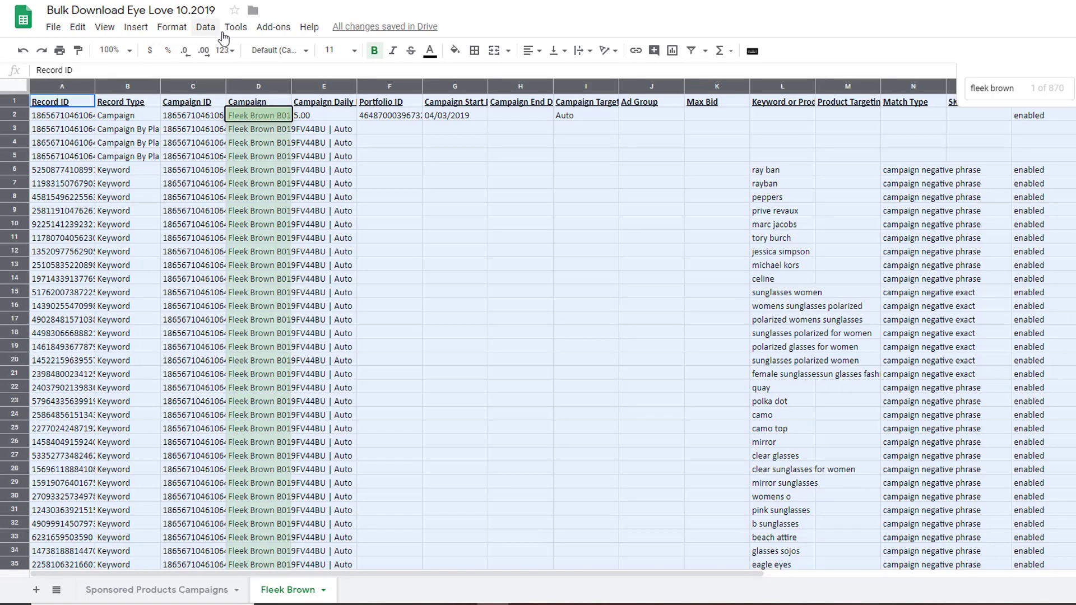
pyautogui.click(205, 27)
pyautogui.click(264, 157)
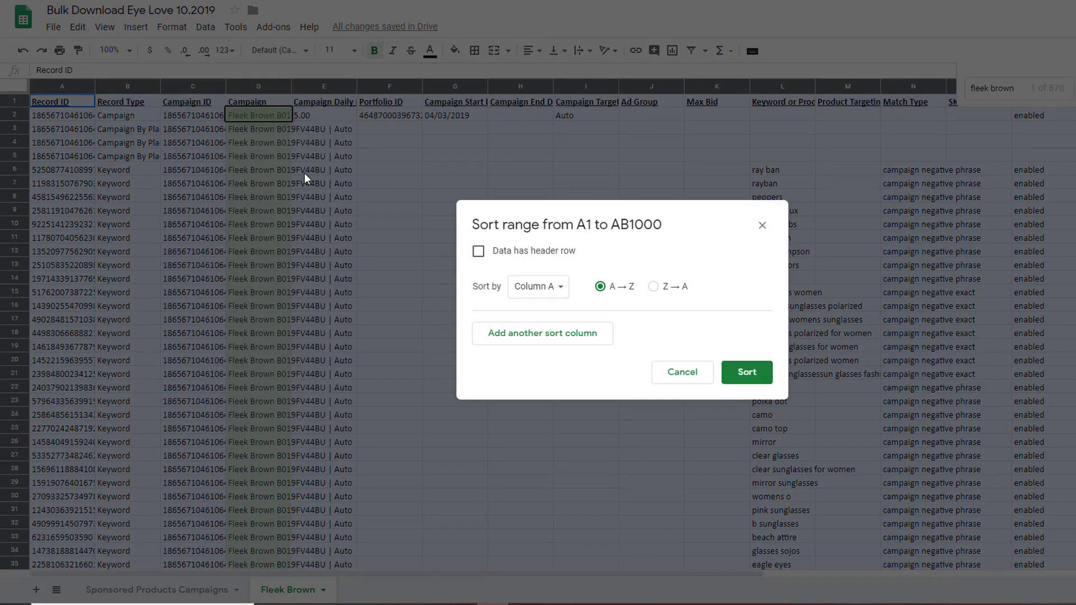
pyautogui.click(524, 250)
pyautogui.click(537, 286)
pyautogui.click(547, 310)
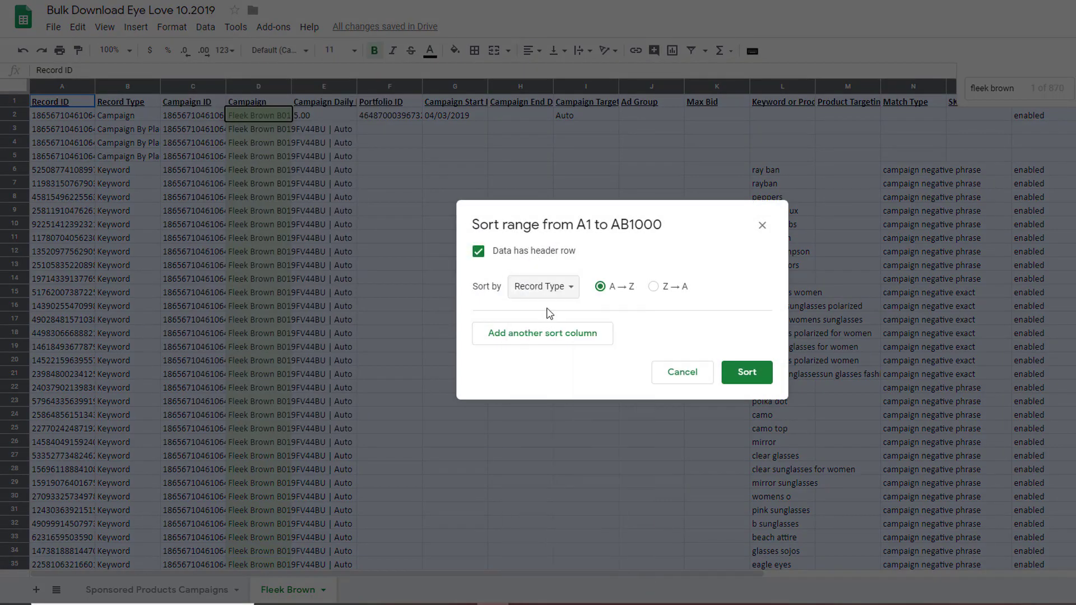
pyautogui.click(747, 373)
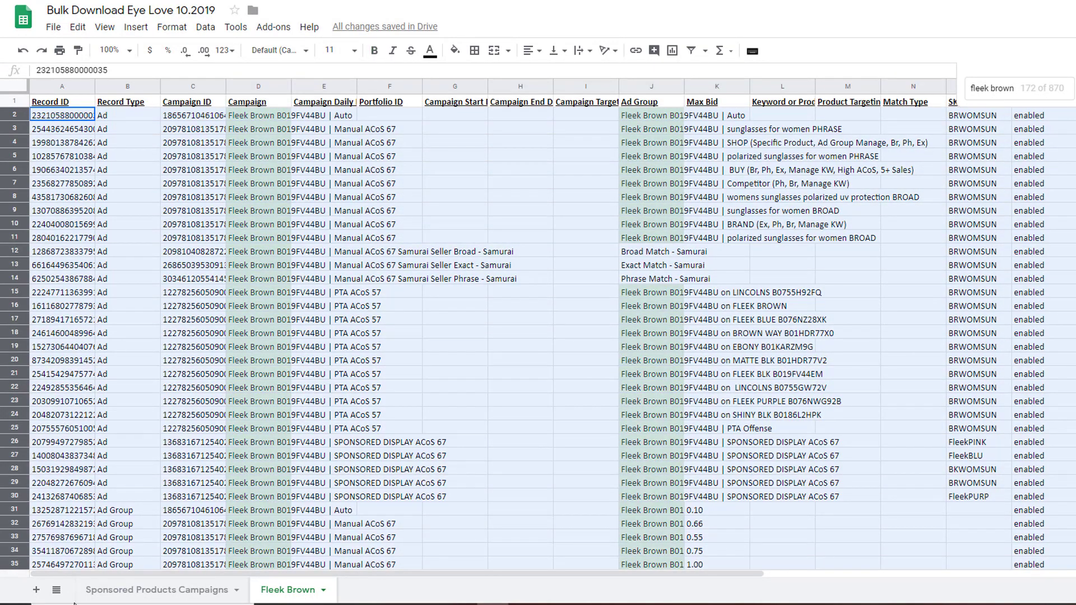
# Delete rows 2 to 83, which hold the ad, ad group and campaign records above the keyword rows.
pyautogui.scroll(-10, 85, 486)
pyautogui.moveTo(84, 486); pyautogui.dragTo(84, 354)
pyautogui.rightClick(161, 316)
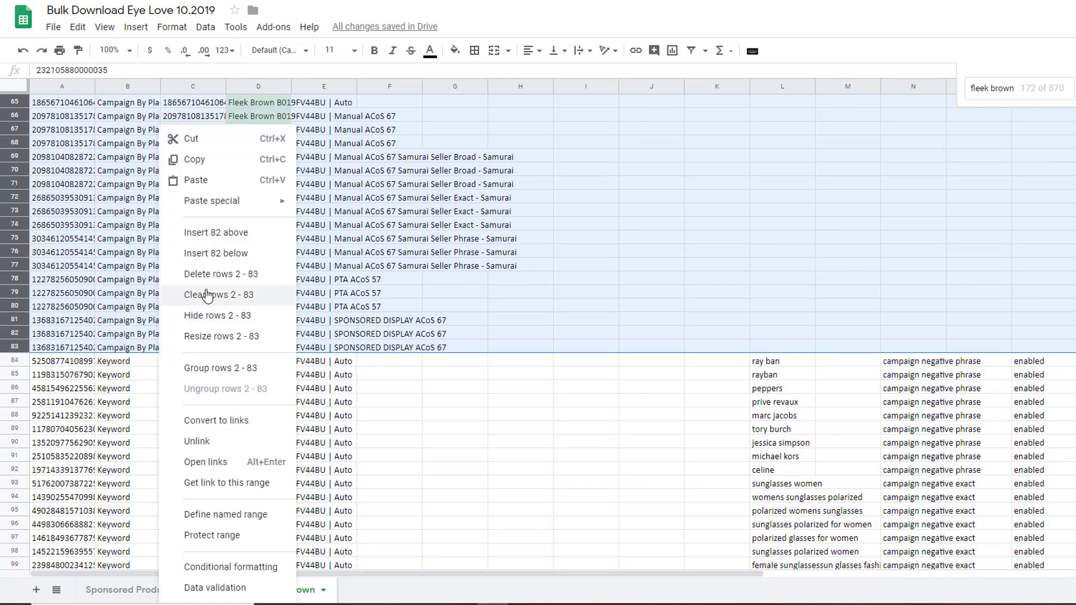
pyautogui.click(215, 275)
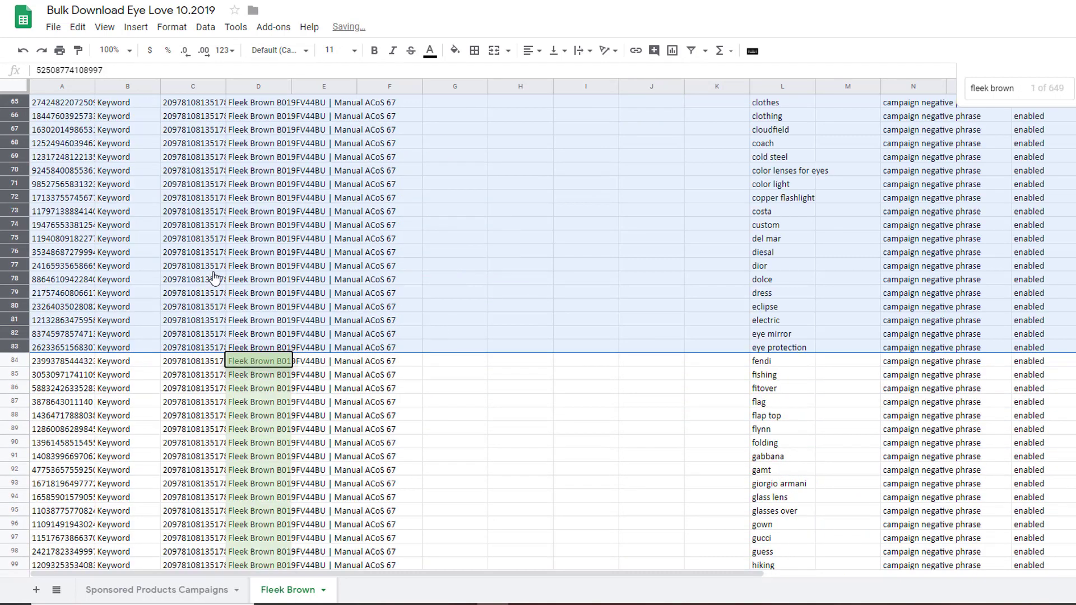
# Delete the Product Targeting rows 443 to 494 below the keyword records and close the "fleek brown" search.
pyautogui.scroll(-20, 130, 436)
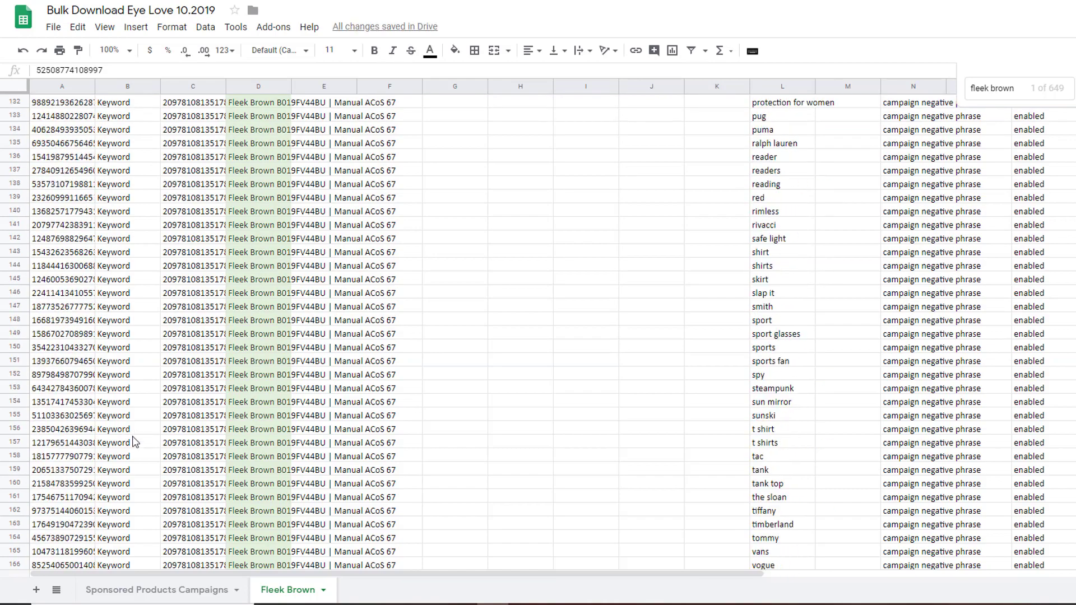
pyautogui.scroll(-15, 137, 444)
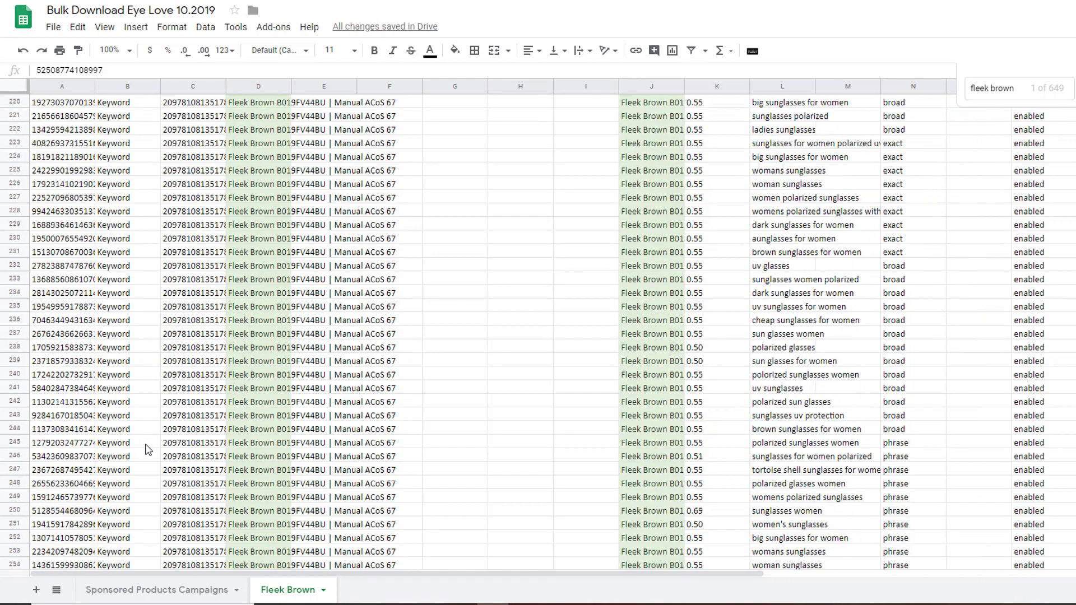
pyautogui.scroll(-20, 538, 330)
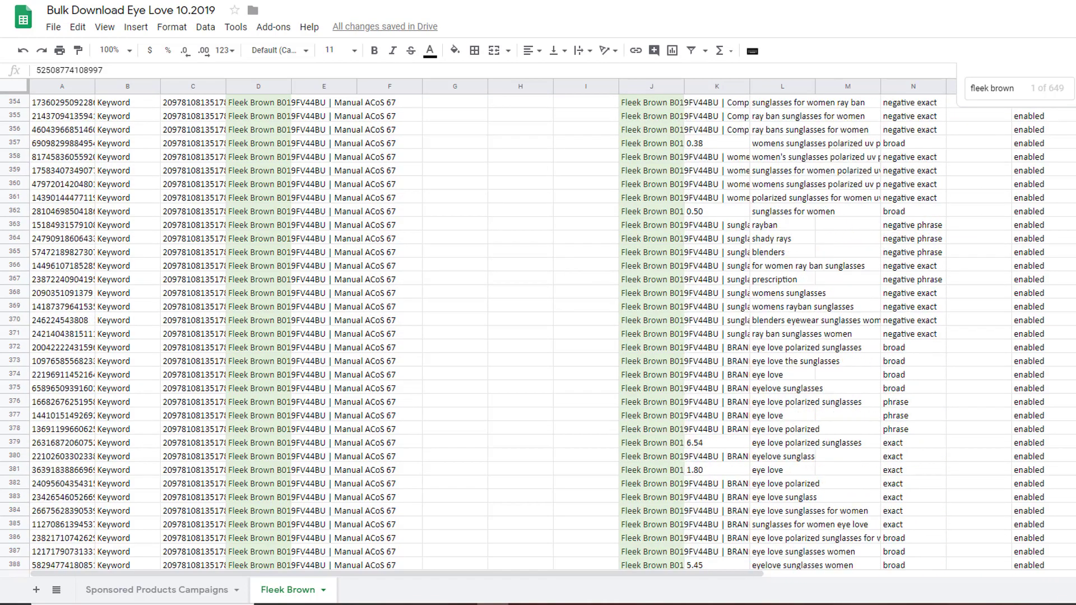
pyautogui.scroll(15, 539, 331)
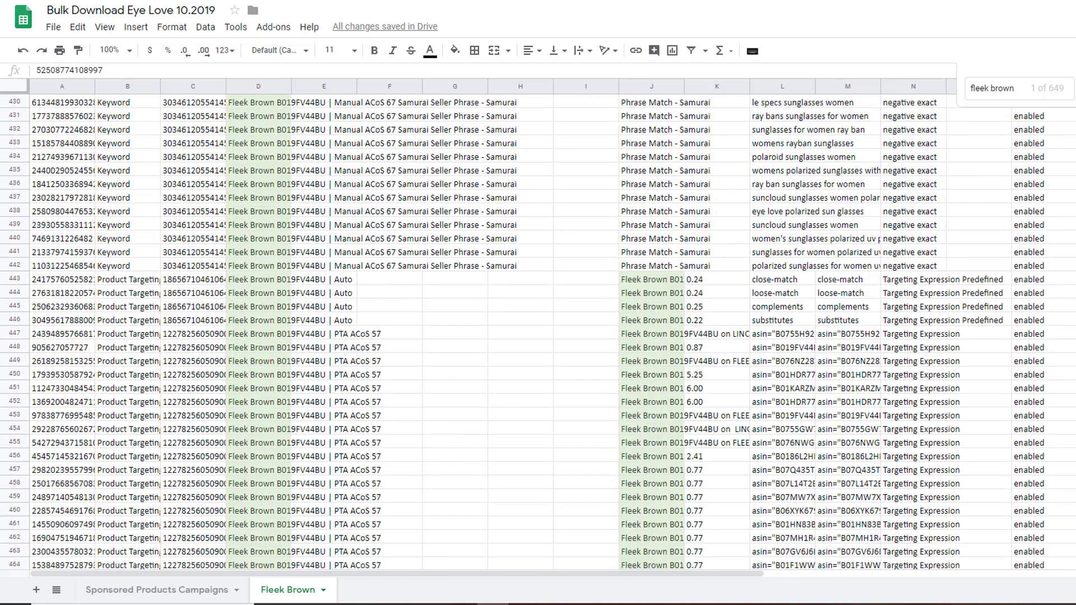
pyautogui.moveTo(22, 459); pyautogui.dragTo(169, 364)
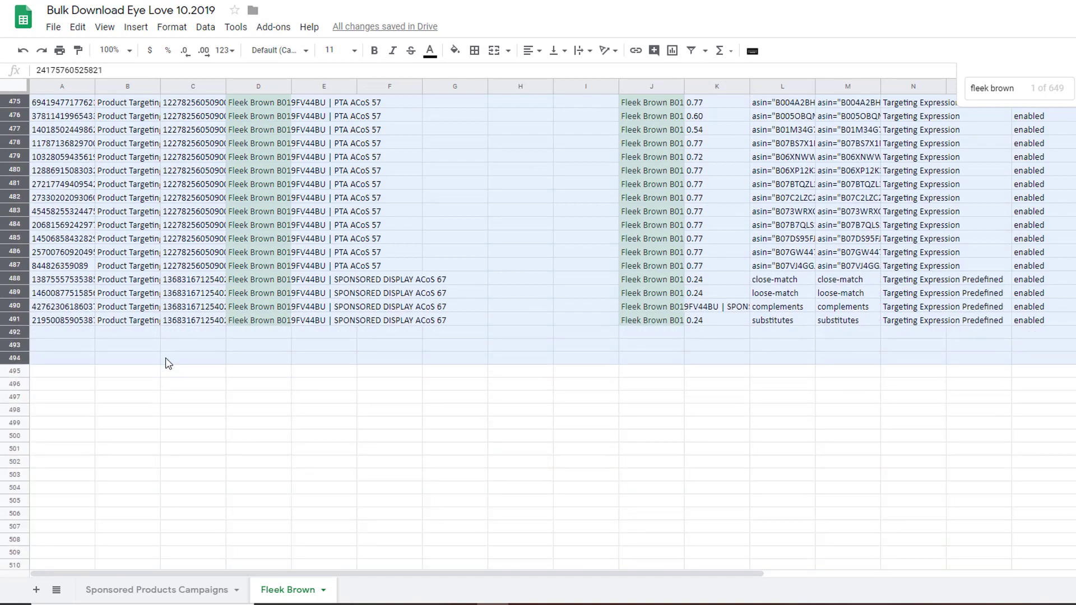
pyautogui.rightClick(220, 246)
pyautogui.click(308, 273)
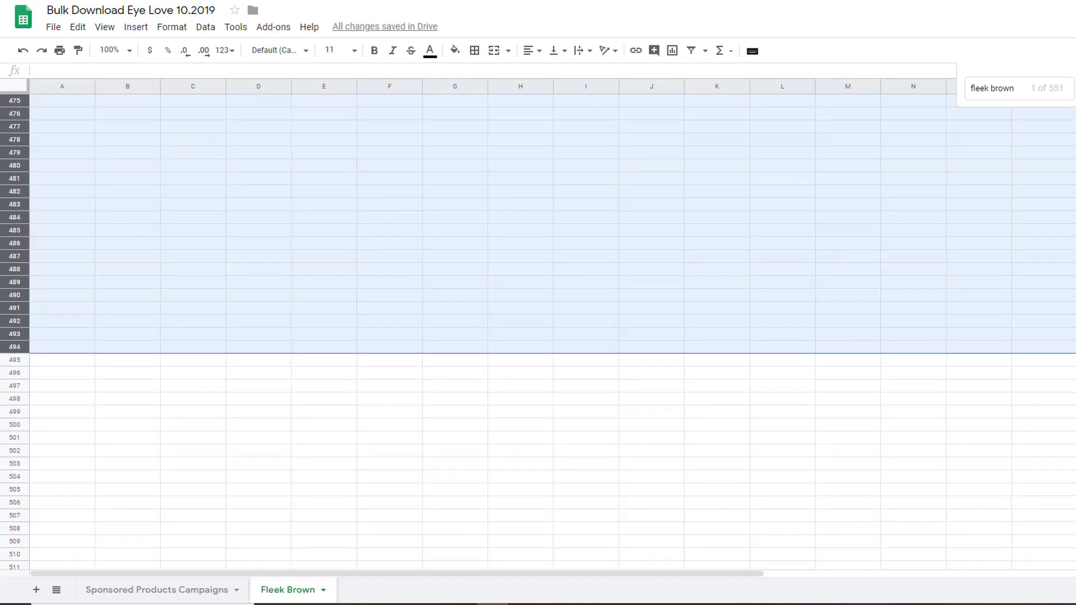
pyautogui.hotkey('ctrl', 'Home')
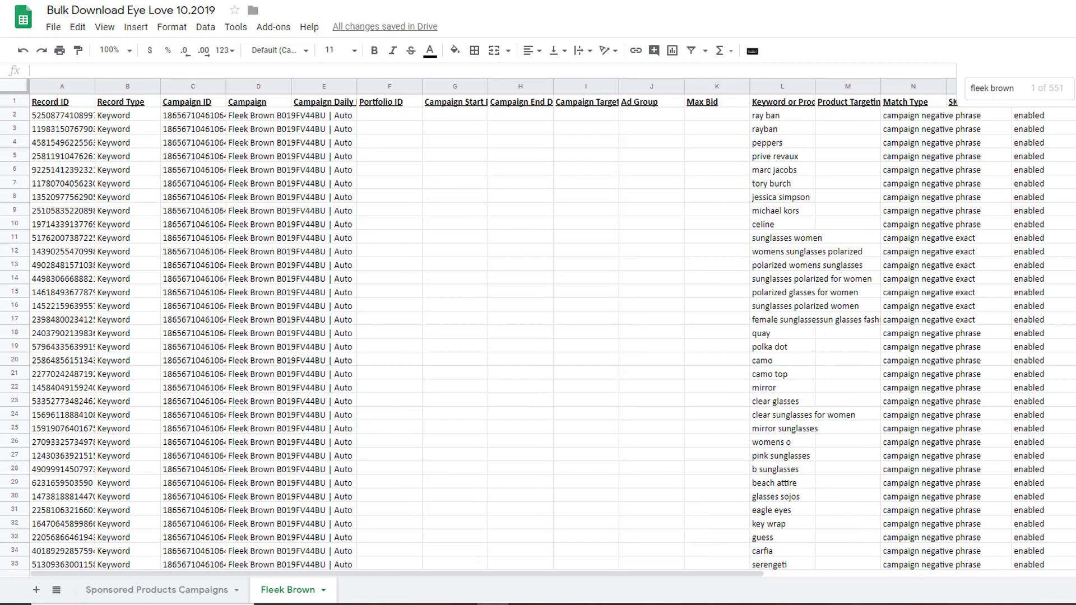
pyautogui.press('Escape')
# Delete columns A, C, E through I, M, O and W, plus everything from the Bidding strategy column onward, from the Fleek Brown sheet.
pyautogui.scroll(10, 707, 157)
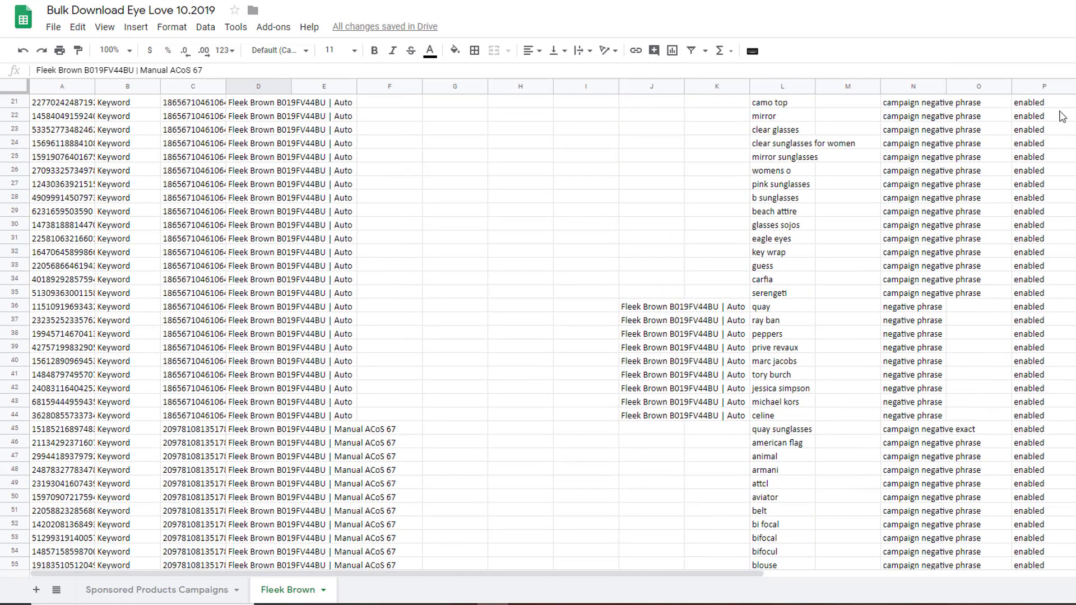
pyautogui.scroll(5, 251, 91)
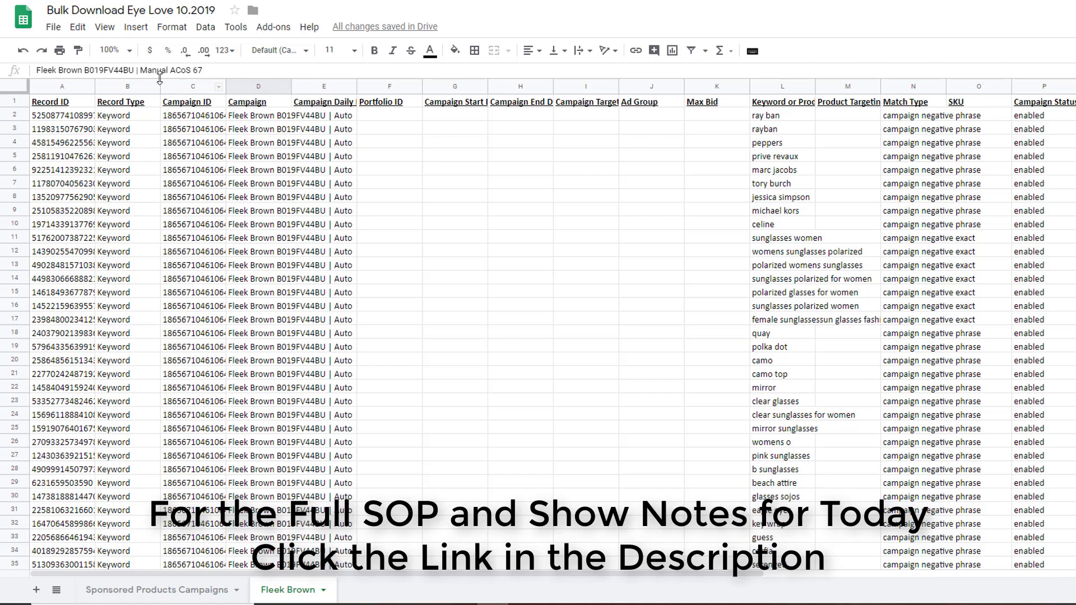
pyautogui.click(69, 89)
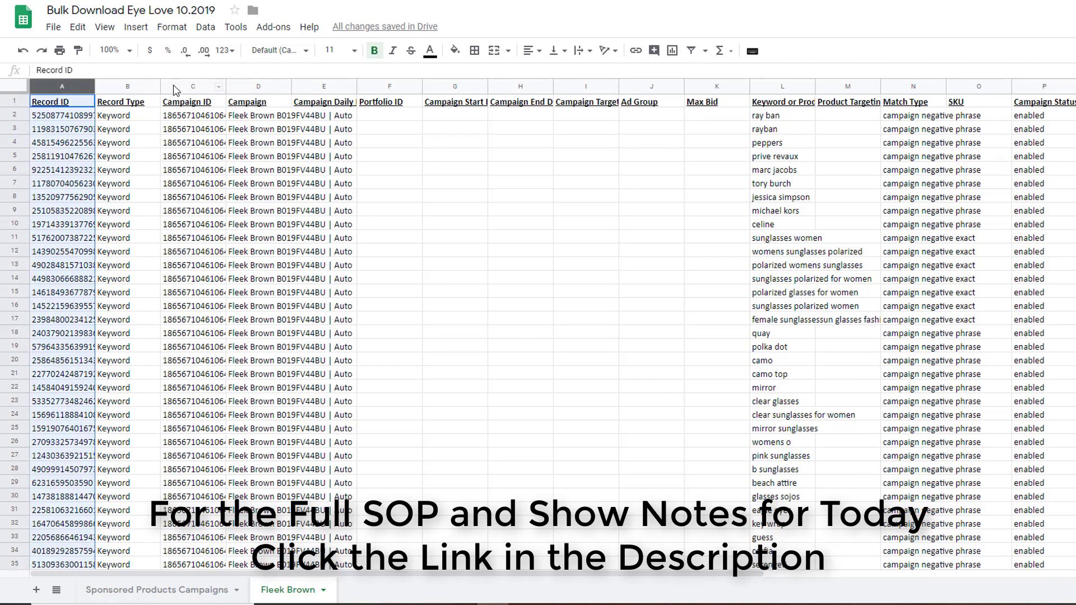
pyautogui.keyDown('ctrl'); pyautogui.click(205, 87); pyautogui.keyUp('ctrl')
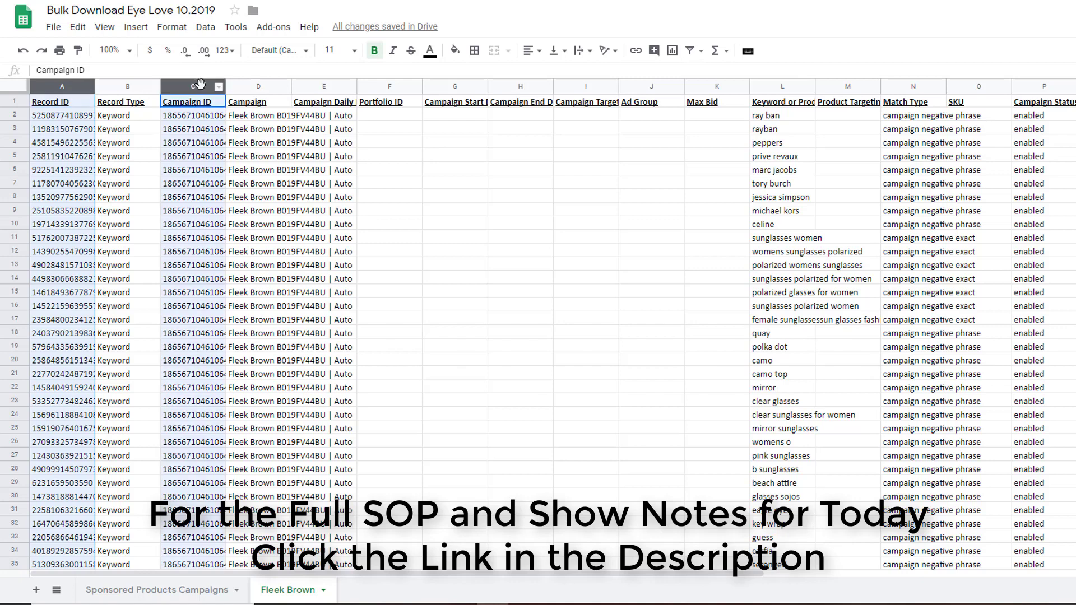
pyautogui.keyDown('ctrl'); pyautogui.click(321, 89); pyautogui.keyUp('ctrl')
pyautogui.keyDown('ctrl'); pyautogui.click(384, 86); pyautogui.keyUp('ctrl')
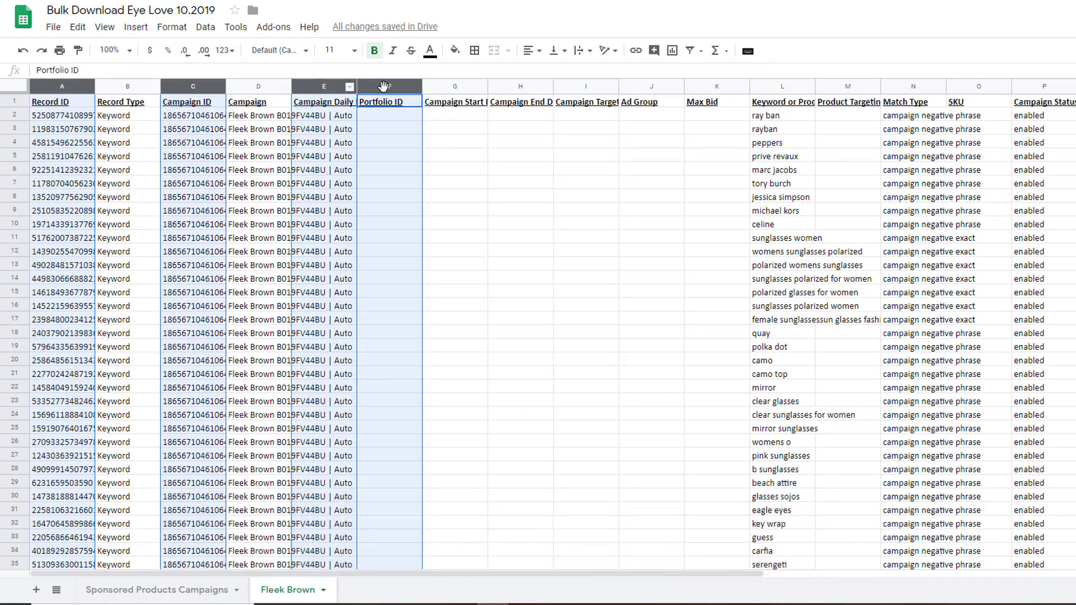
pyautogui.keyDown('ctrl'); pyautogui.click(453, 89); pyautogui.keyUp('ctrl')
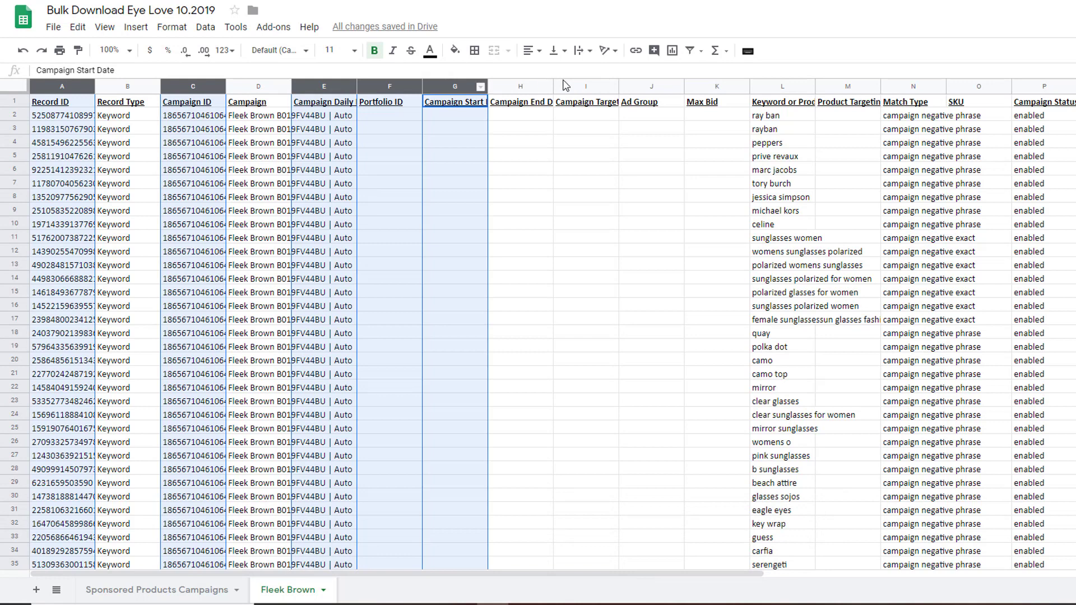
pyautogui.keyDown('ctrl'); pyautogui.click(520, 87); pyautogui.keyUp('ctrl')
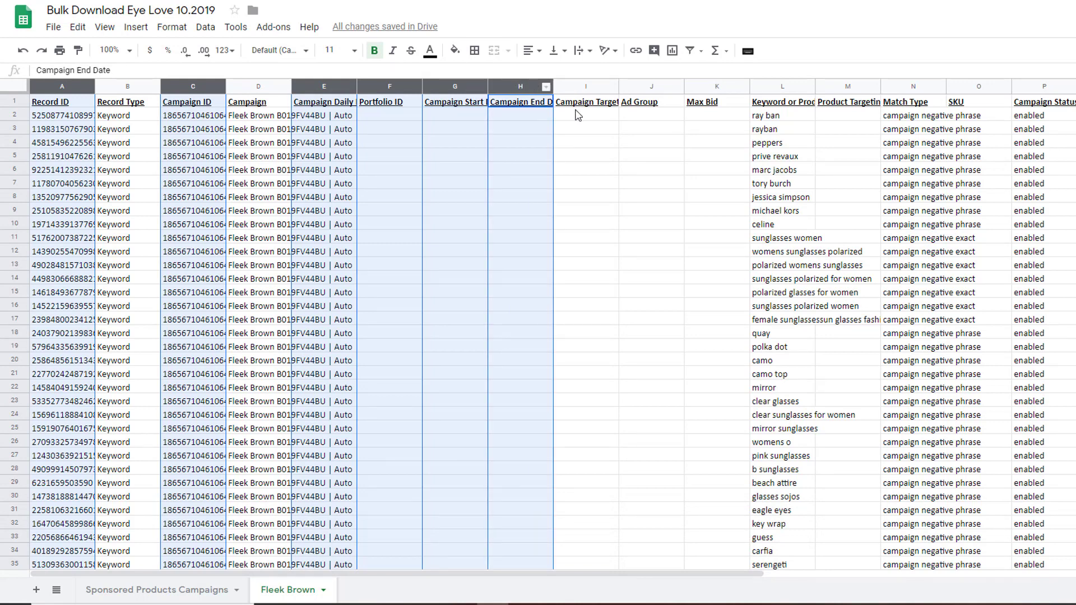
pyautogui.keyDown('ctrl'); pyautogui.click(586, 87); pyautogui.keyUp('ctrl')
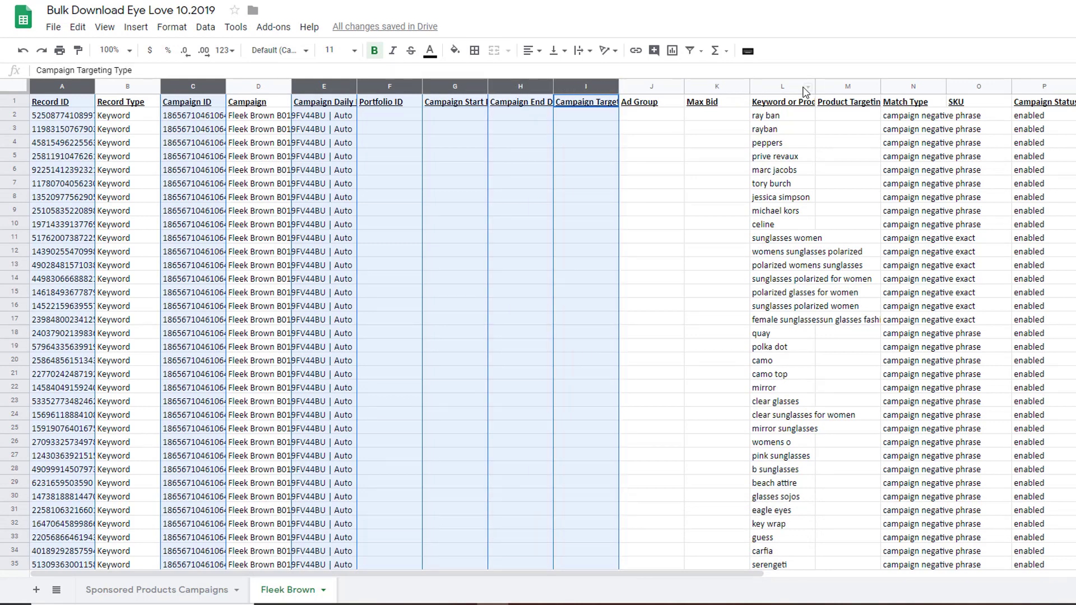
pyautogui.keyDown('ctrl'); pyautogui.click(970, 85); pyautogui.keyUp('ctrl')
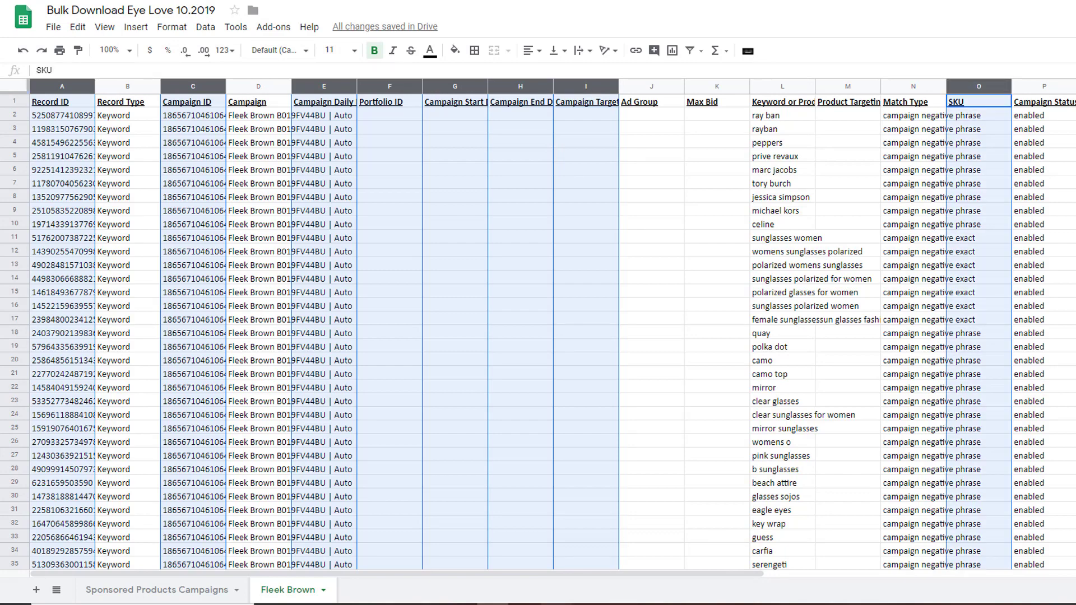
pyautogui.moveTo(620, 574); pyautogui.dragTo(1070, 557)
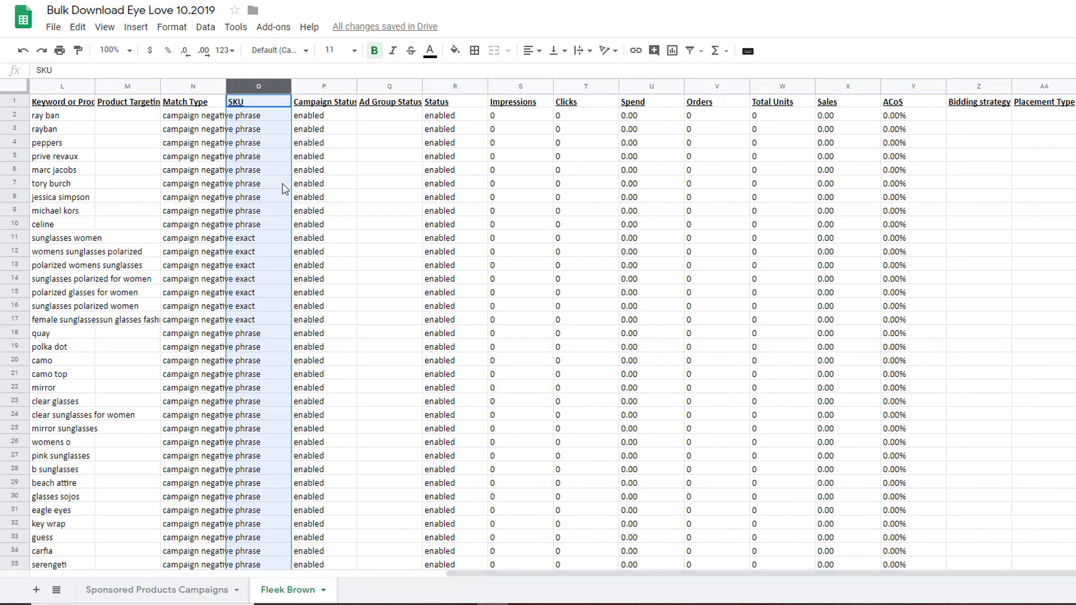
pyautogui.keyDown('ctrl'); pyautogui.click(123, 86); pyautogui.keyUp('ctrl')
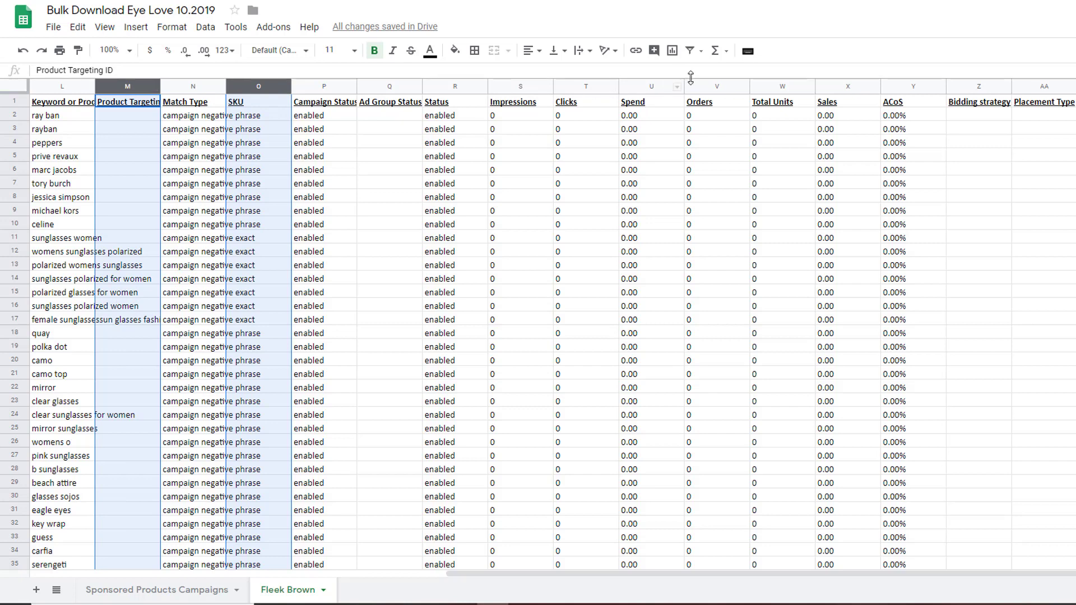
pyautogui.keyDown('ctrl'); pyautogui.click(774, 87); pyautogui.keyUp('ctrl')
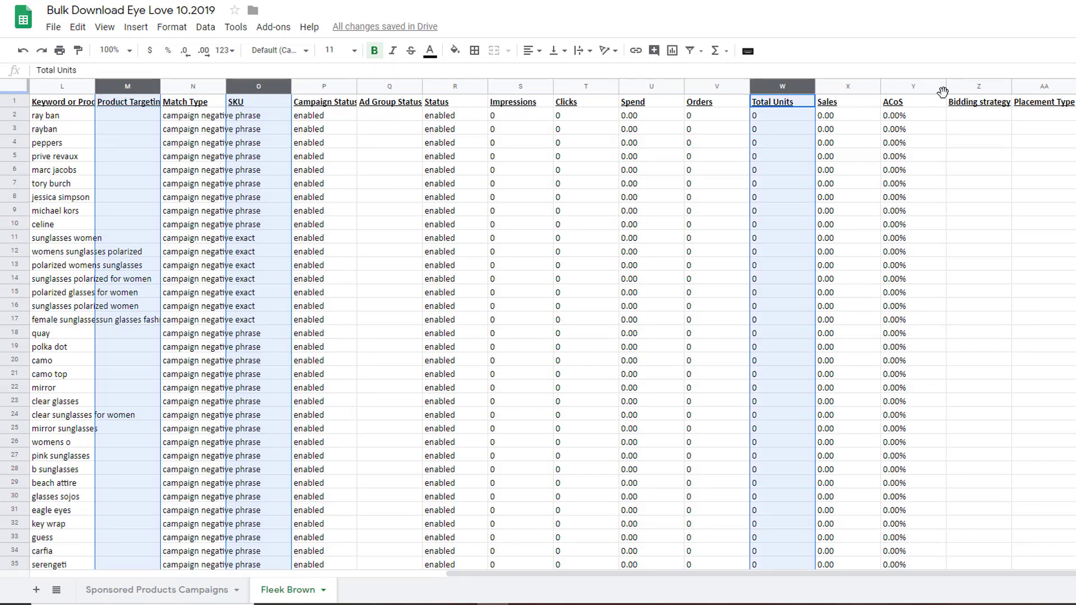
pyautogui.moveTo(977, 88); pyautogui.dragTo(1006, 87)
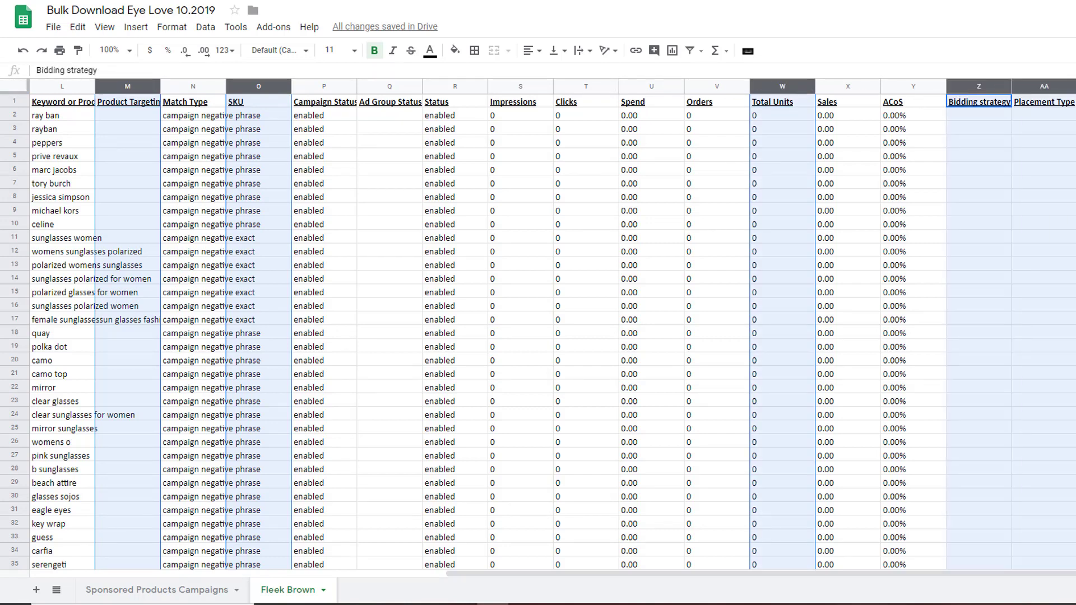
pyautogui.rightClick(1015, 146)
pyautogui.click(1055, 152)
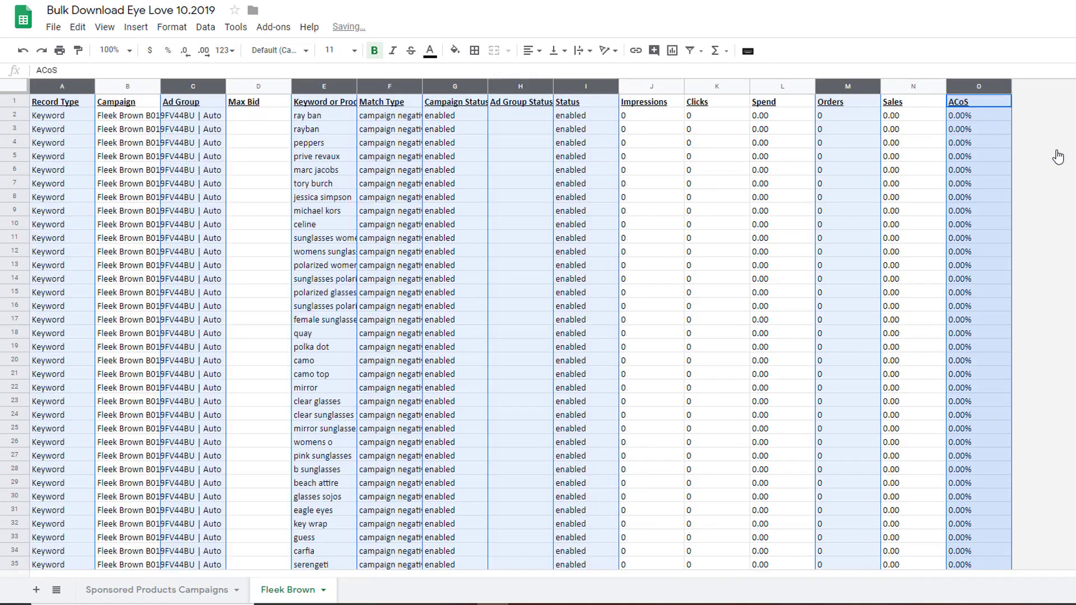
pyautogui.click(889, 158)
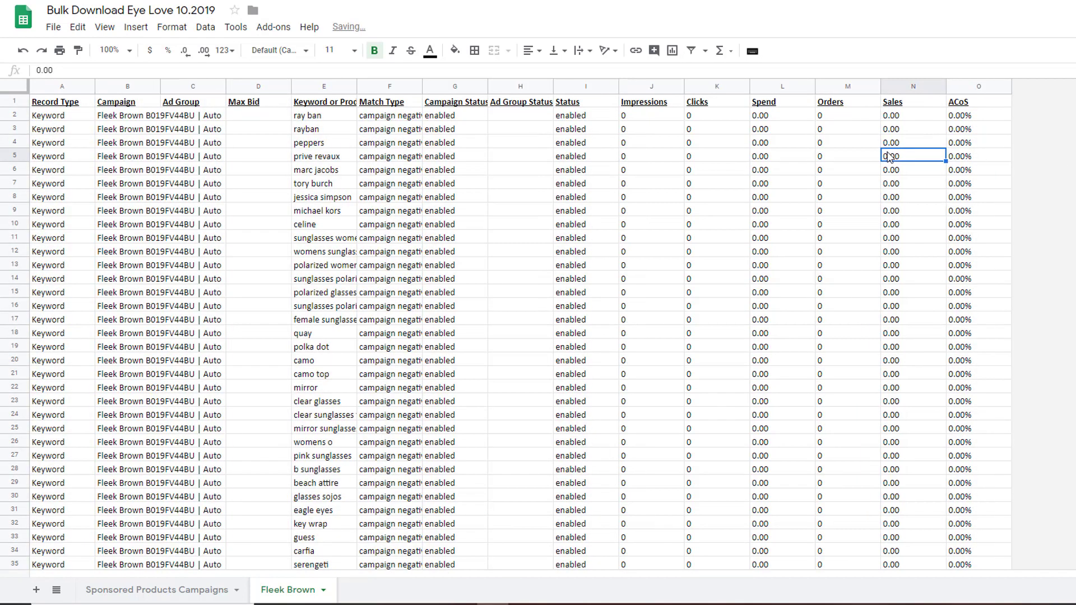
# Fit the Match Type column to its contents and sort the whole sheet by Match Type from A to Z, treating the first row as a header.
pyautogui.doubleClick(421, 87)
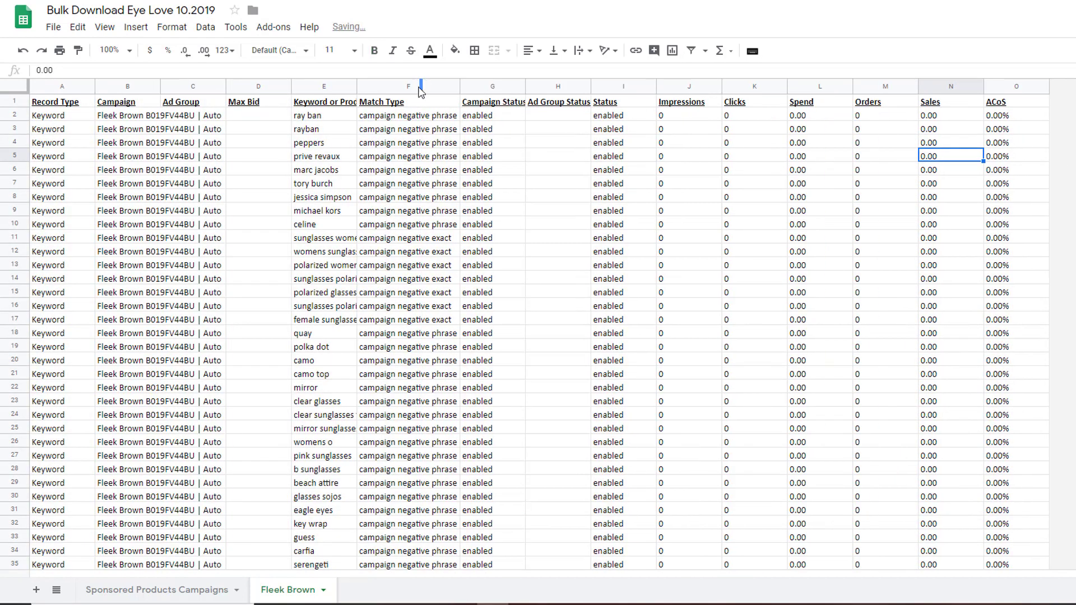
pyautogui.click(417, 119)
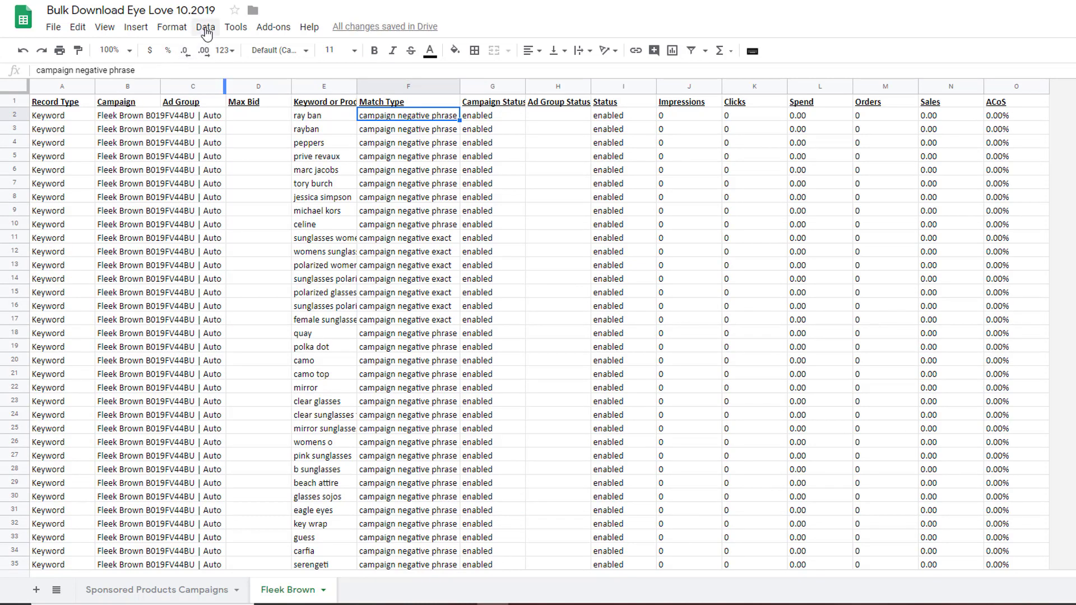
pyautogui.hotkey('ctrl', 'a')
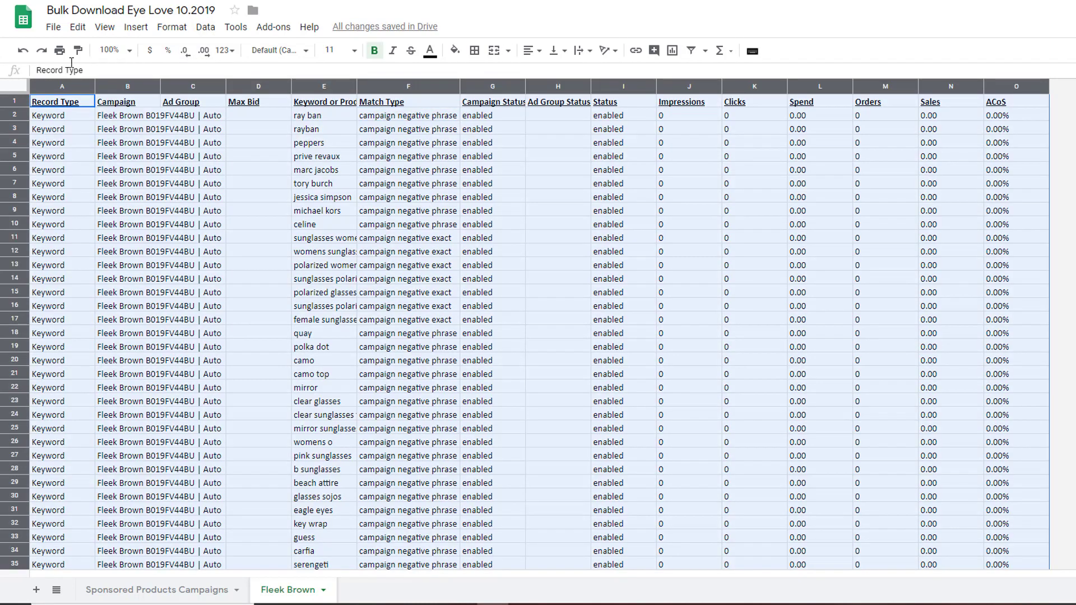
pyautogui.click(202, 28)
pyautogui.click(283, 159)
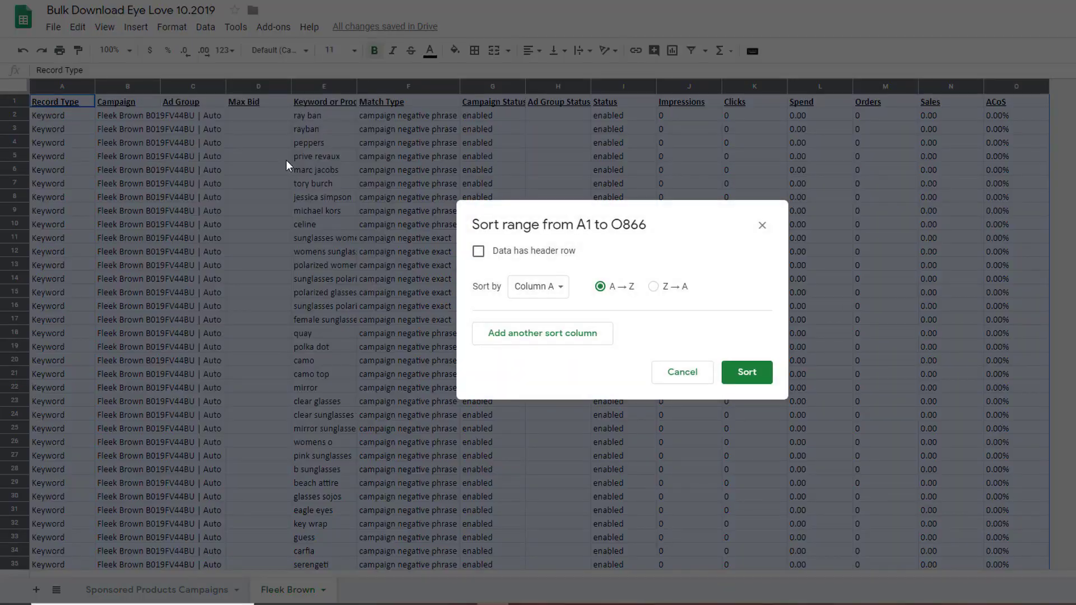
pyautogui.click(479, 251)
pyautogui.click(547, 289)
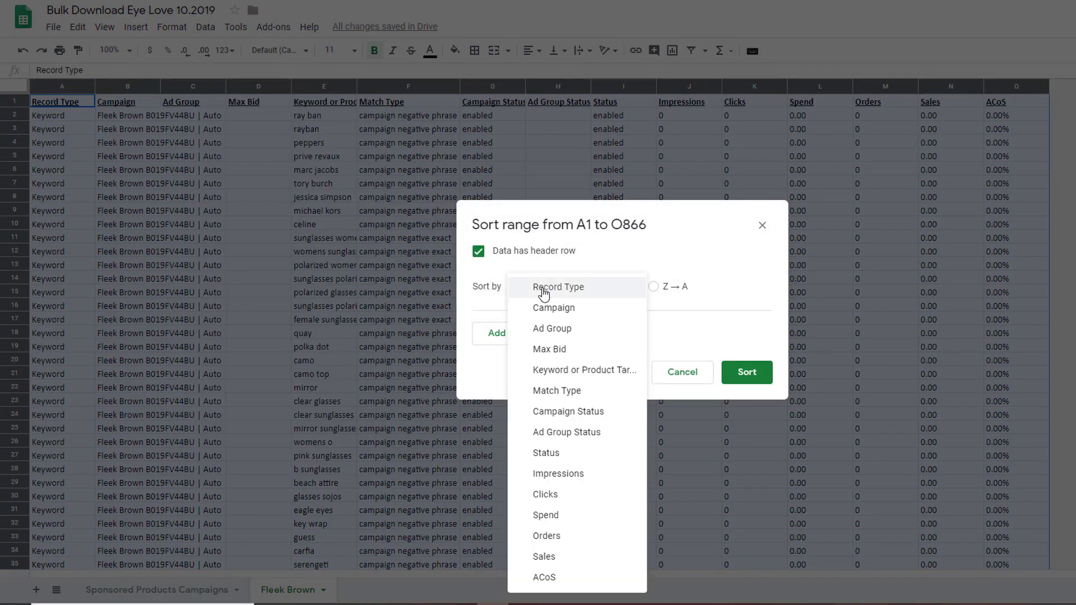
pyautogui.click(558, 390)
pyautogui.click(744, 373)
# Delete rows 53 to 239, which hold the campaign negative exact and campaign negative phrase keywords, and check the remaining match types.
pyautogui.scroll(-13, 367, 314)
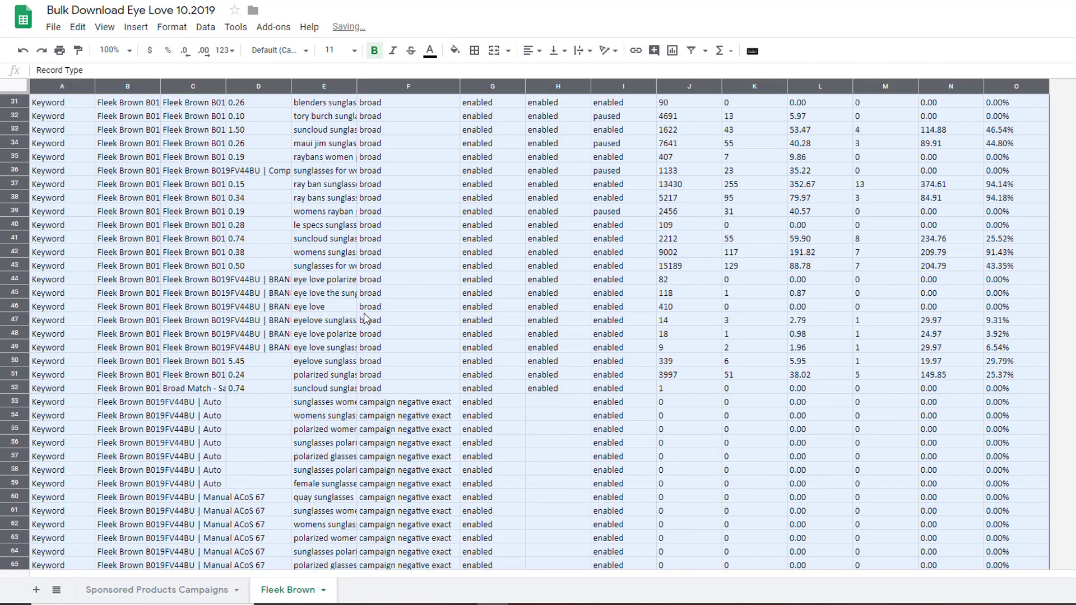
pyautogui.click(374, 283)
pyautogui.moveTo(15, 279); pyautogui.dragTo(189, 283)
pyautogui.rightClick(301, 222)
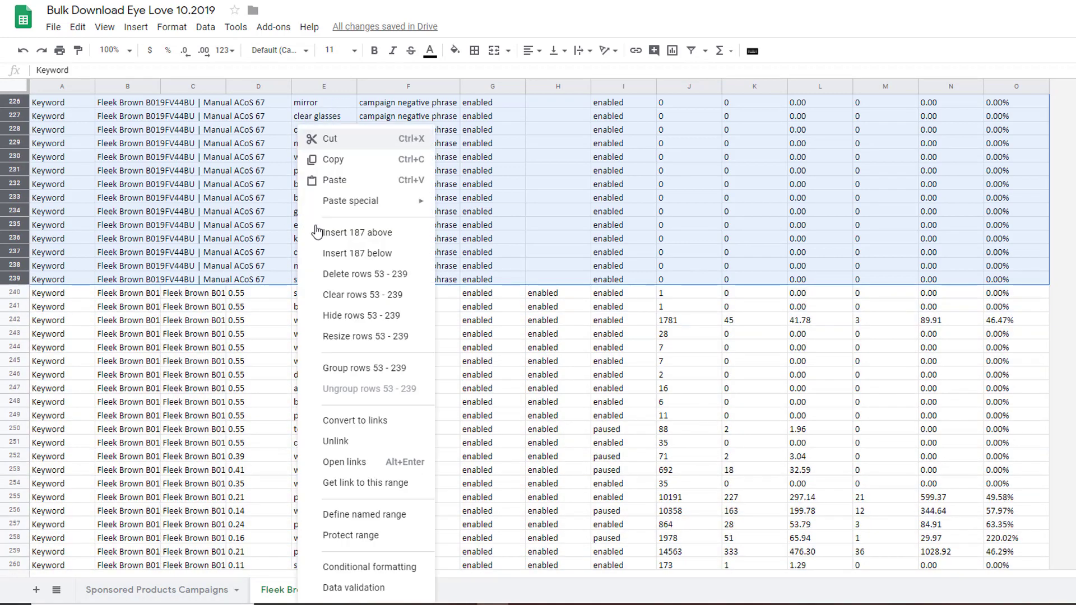
pyautogui.click(411, 274)
pyautogui.scroll(5, 612, 419)
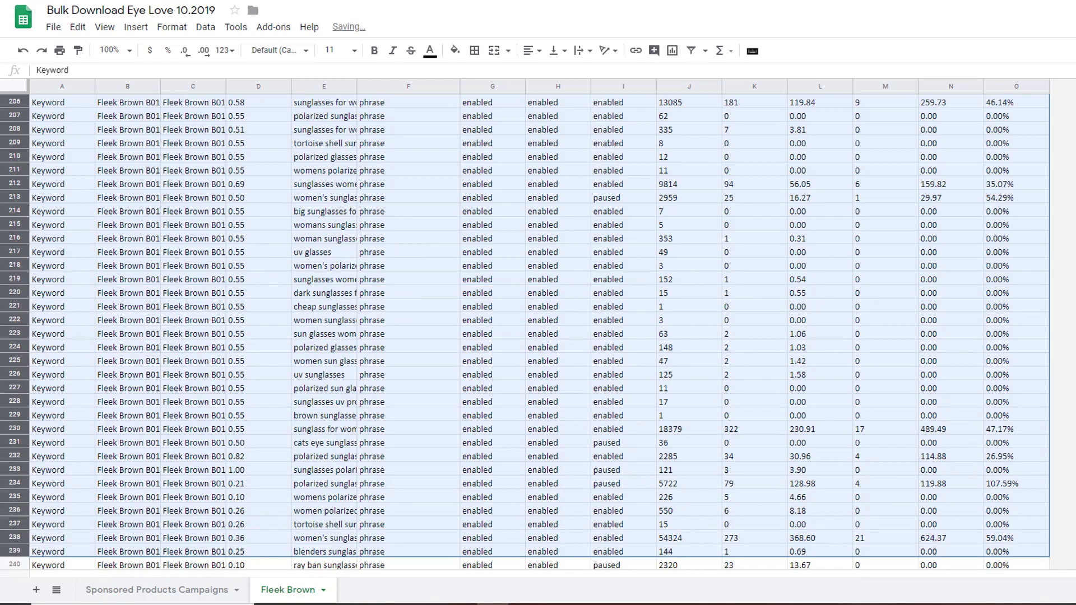
pyautogui.scroll(-5, 524, 333)
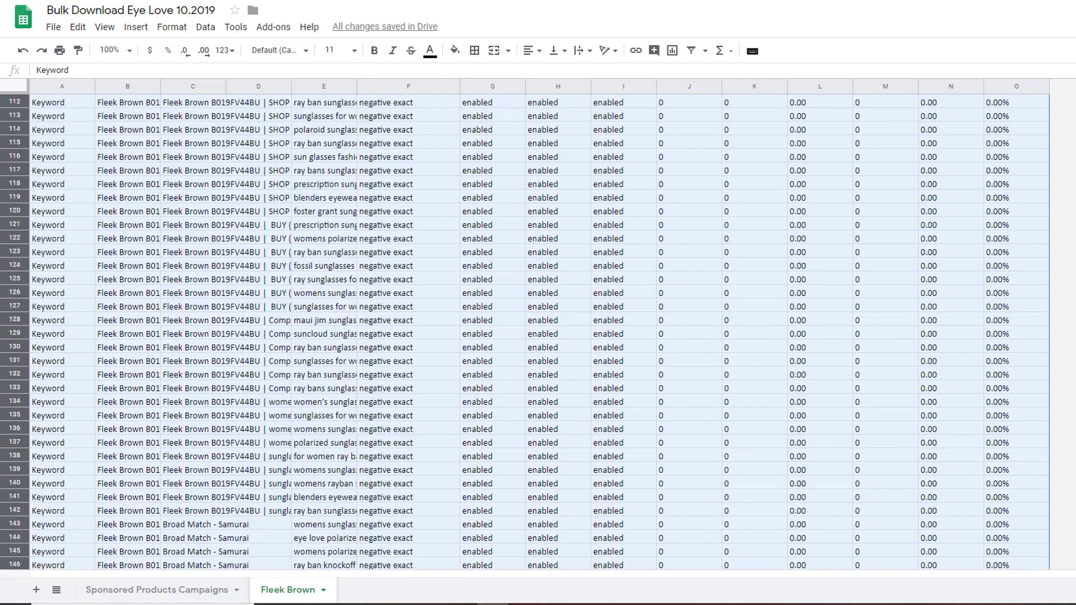
pyautogui.scroll(-4, 539, 331)
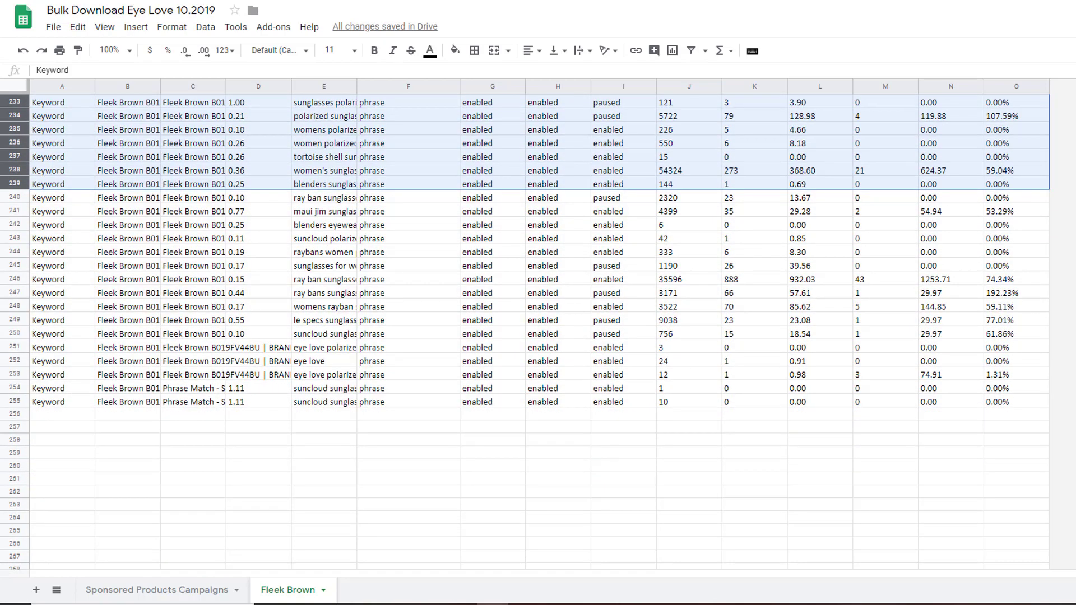
pyautogui.scroll(20, 538, 331)
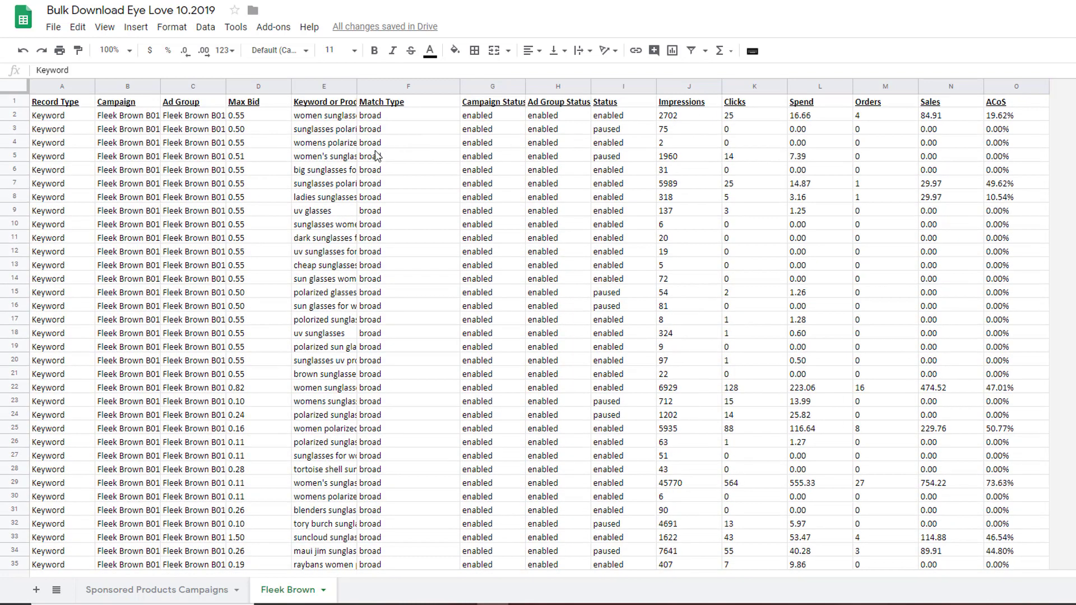
pyautogui.click(378, 157)
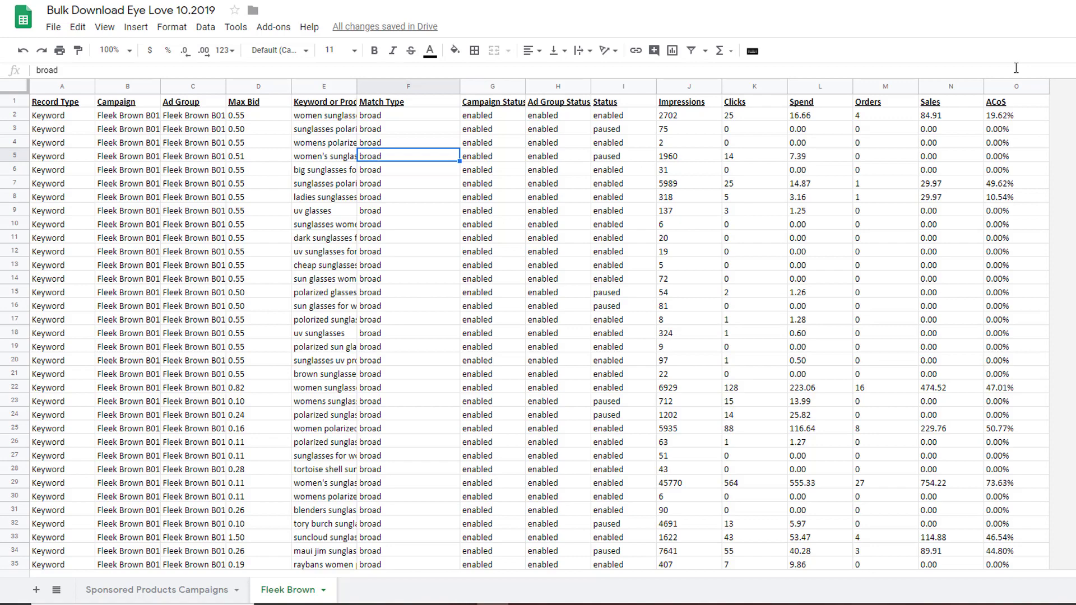
# Insert three blank columns after the ACoS column.
pyautogui.moveTo(1027, 90); pyautogui.dragTo(918, 110)
pyautogui.rightClick(918, 110)
pyautogui.click(980, 179)
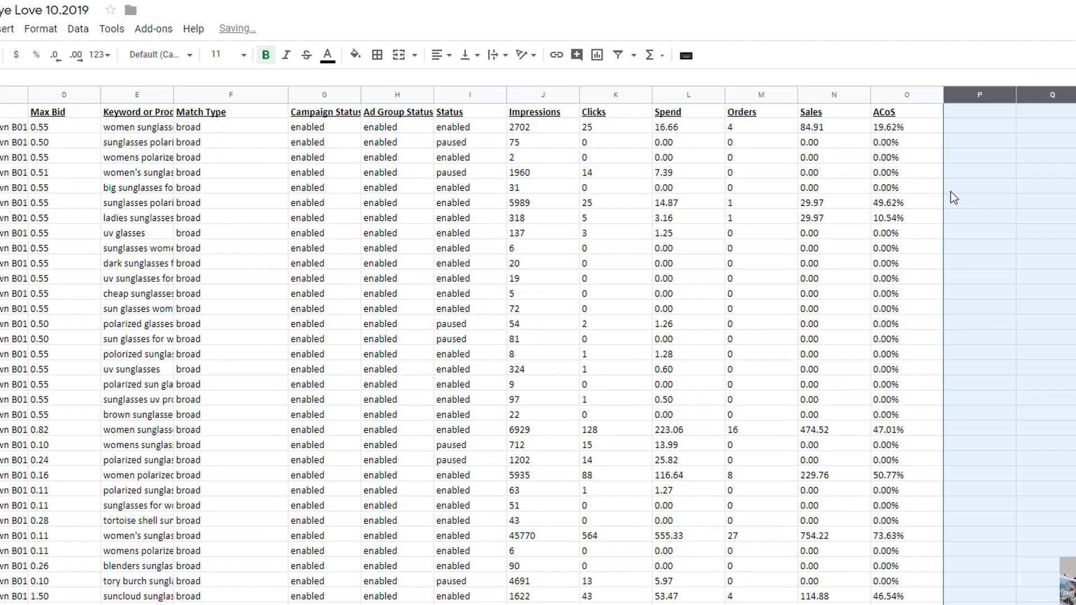
# Enter the headers Clicks/Order, Max CPA and Max CPC in cells P1, Q1 and R1.
pyautogui.click(783, 167)
pyautogui.write('C')
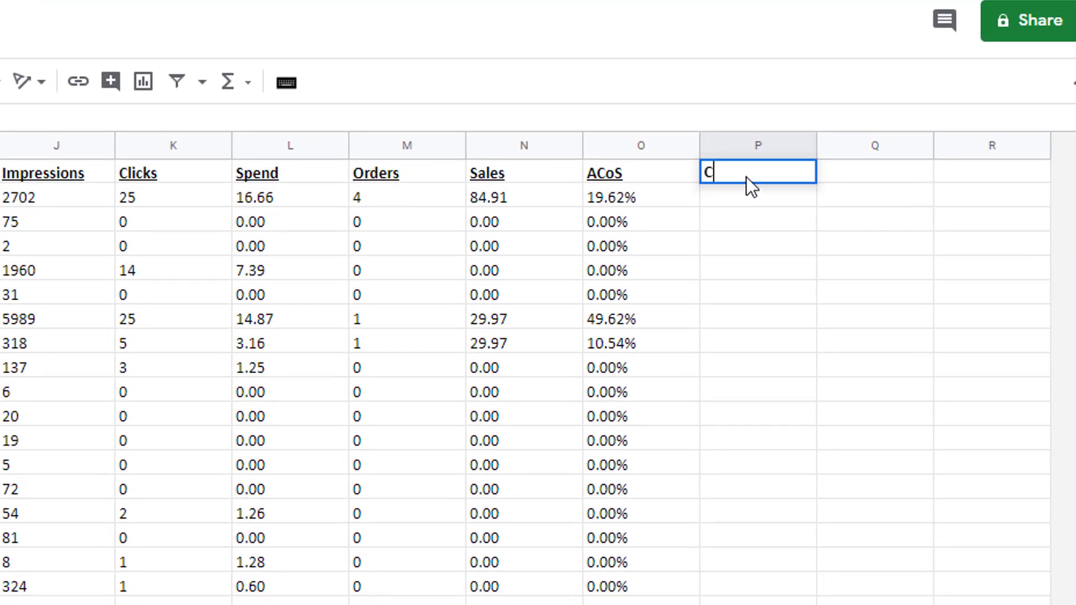
pyautogui.write('licks/Order')
pyautogui.press('Tab')
pyautogui.write('Max CPA')
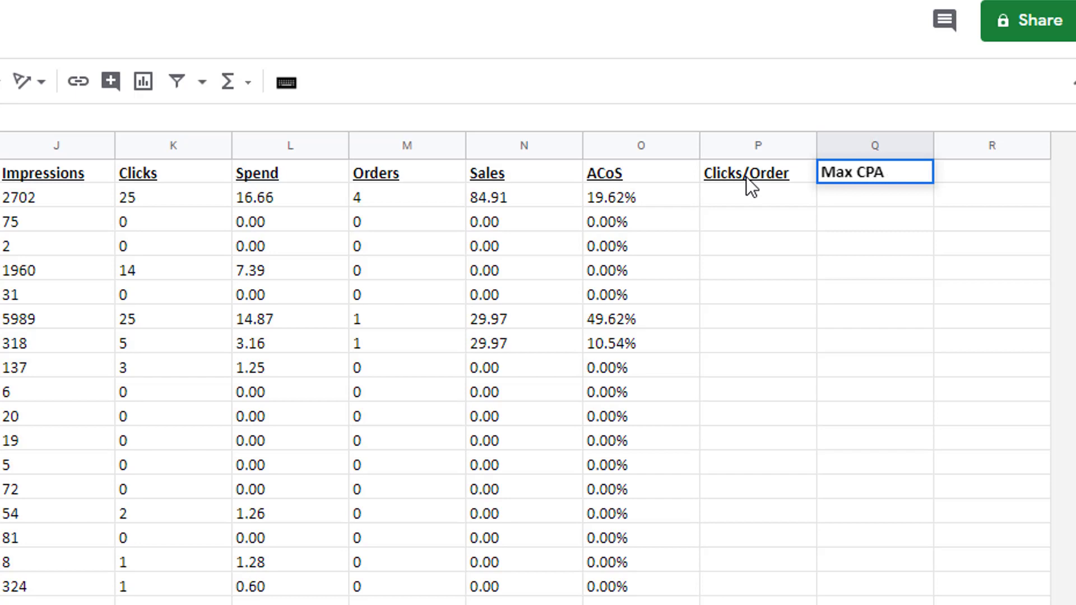
pyautogui.press('Tab')
pyautogui.write('Max CPC')
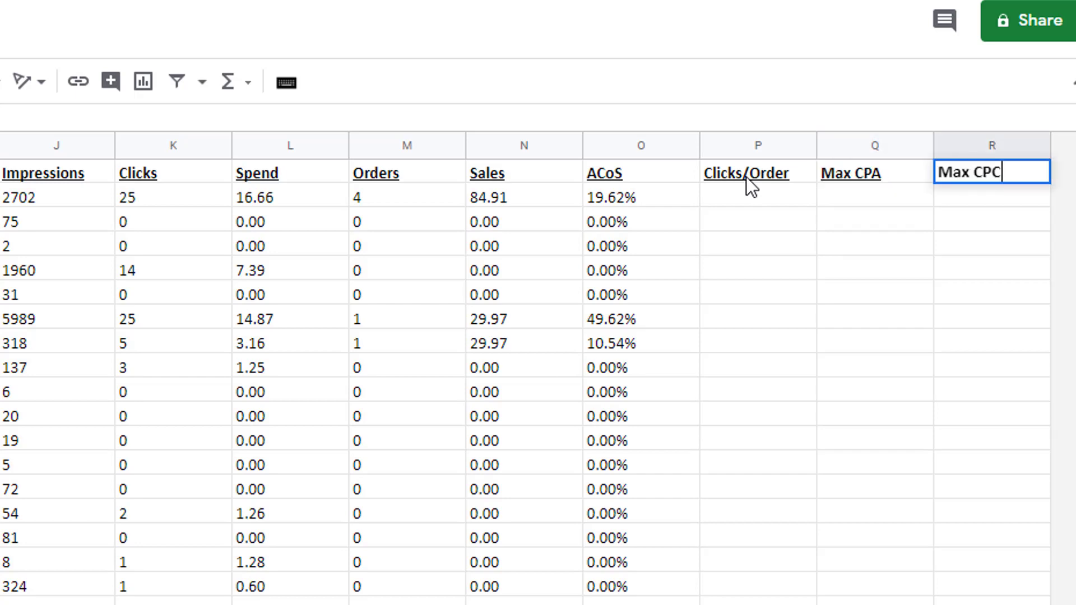
pyautogui.press('Return')
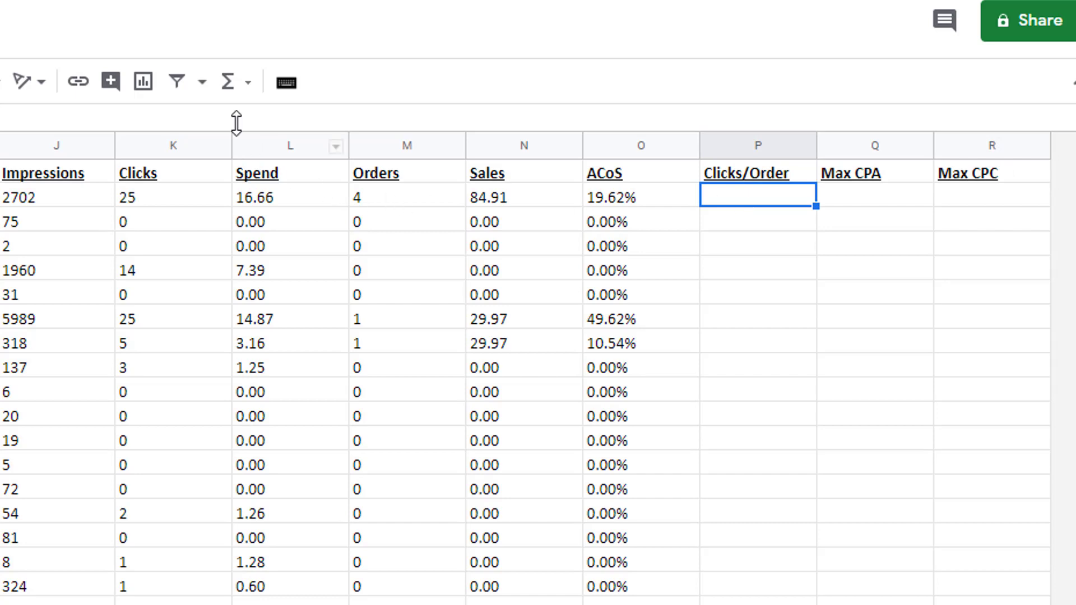
# Enter a SUM formula in P2 that divides the clicks in K2 by the orders in M2.
pyautogui.click(236, 84)
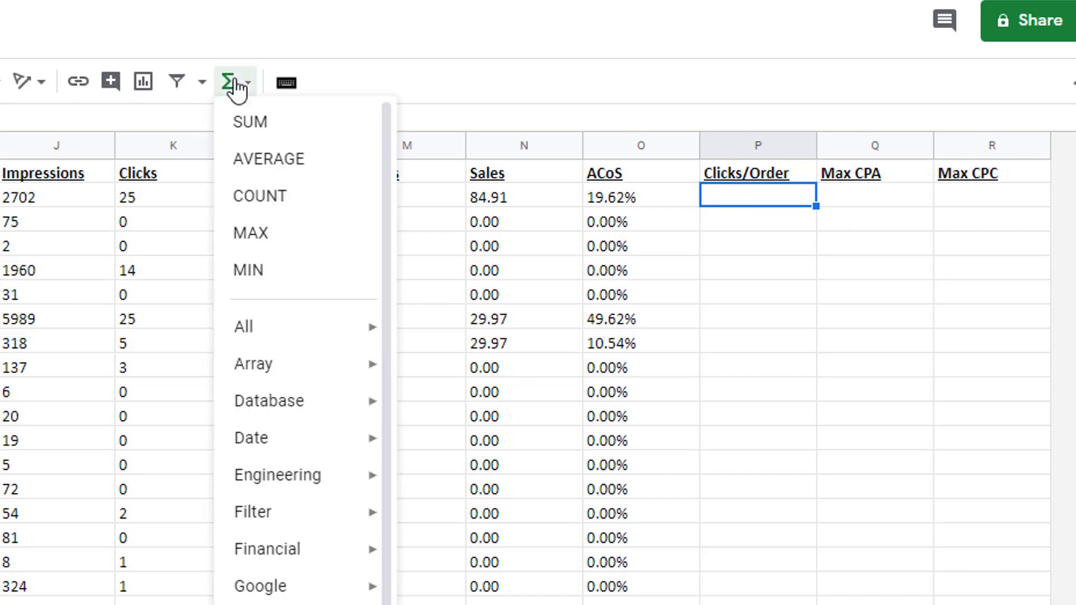
pyautogui.click(252, 123)
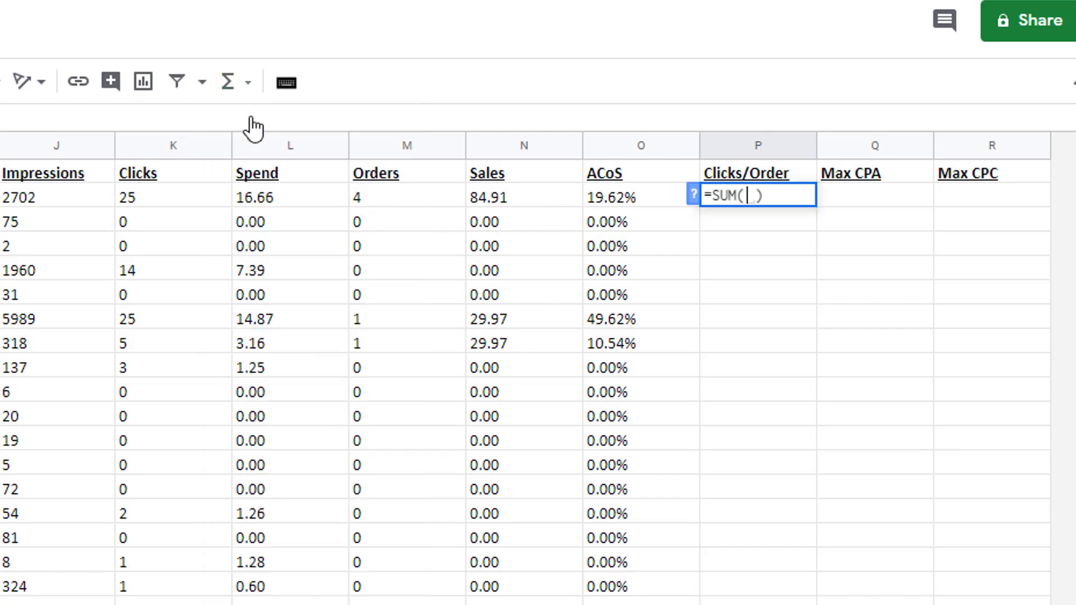
pyautogui.click(144, 197)
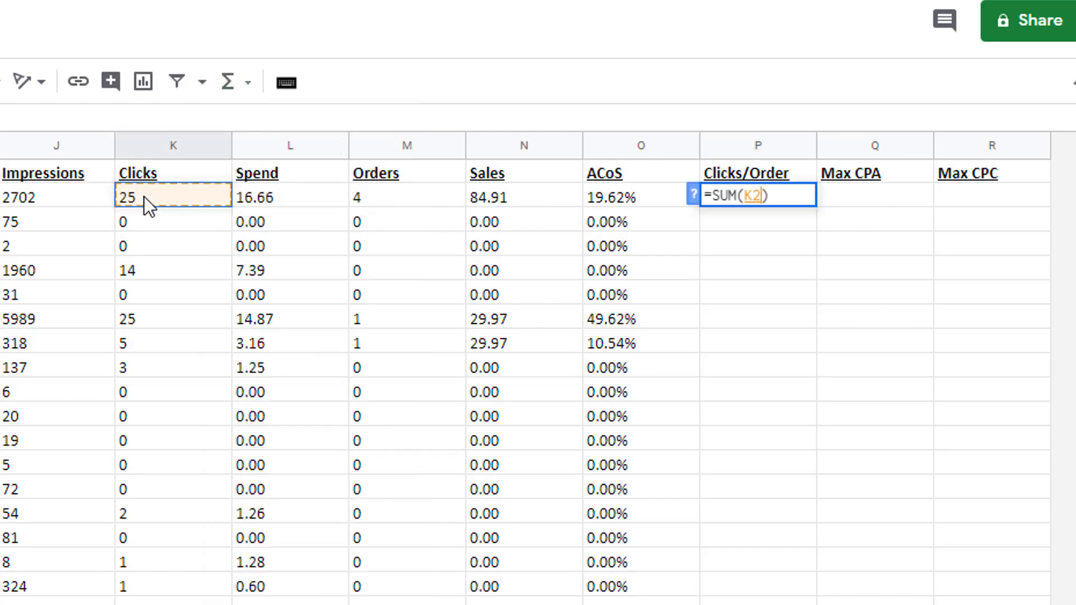
pyautogui.write('/')
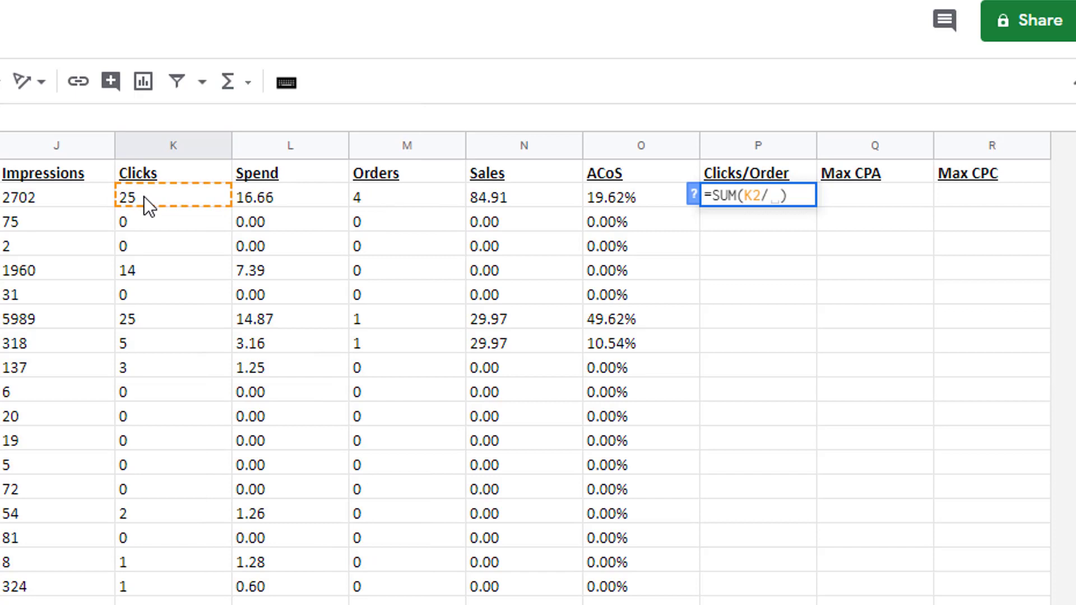
pyautogui.click(381, 199)
pyautogui.press('Return')
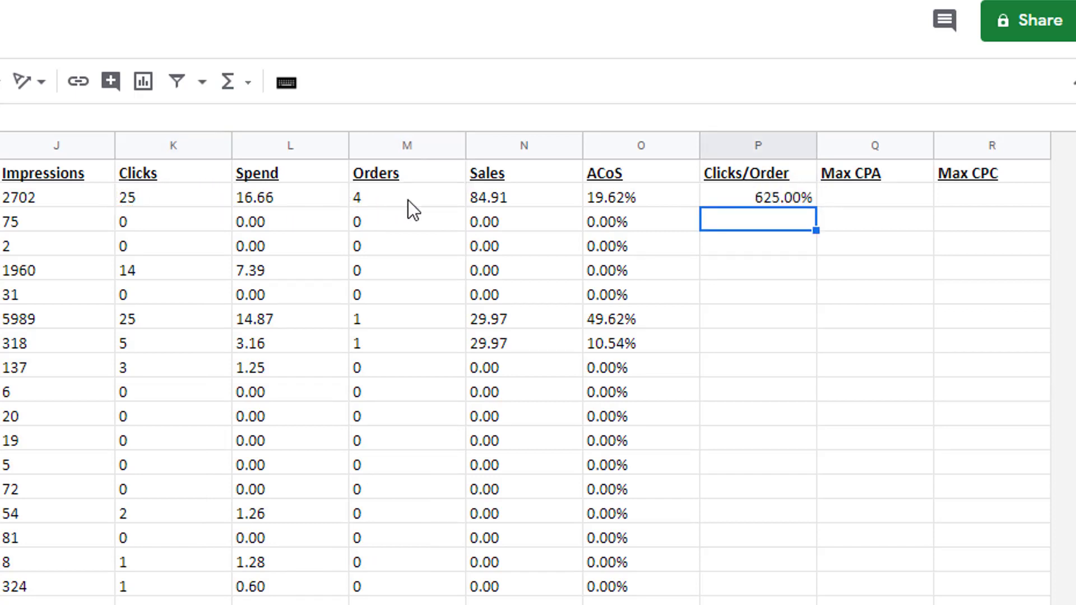
# Format the Clicks/Order value in P2 as a number with no decimal places.
pyautogui.click(765, 203)
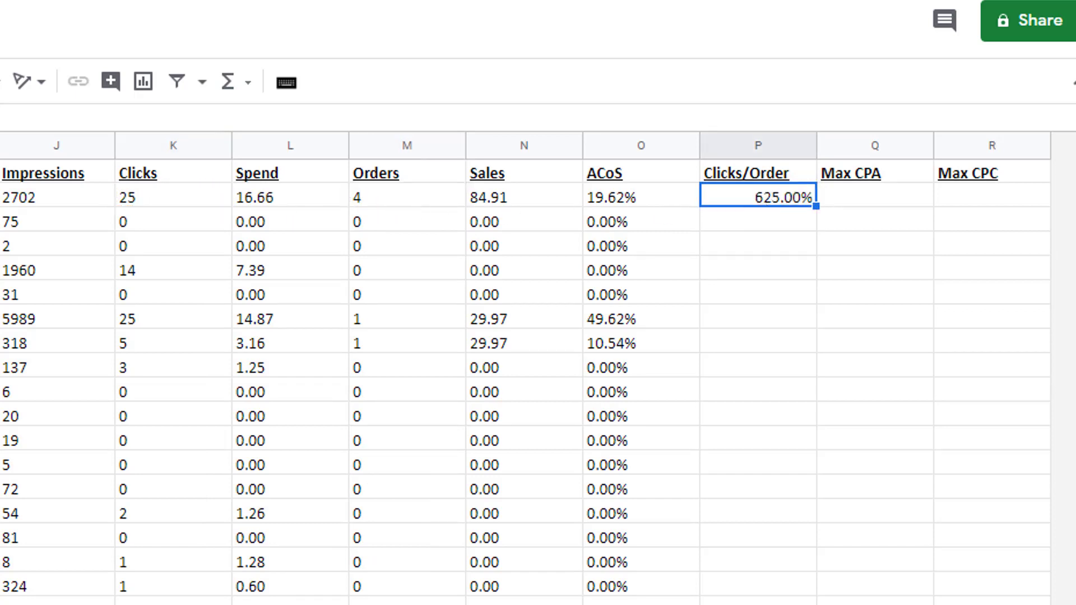
pyautogui.hotkey('ctrl', 'shift', '1')
pyautogui.click(1, 81)
pyautogui.click(1, 81)
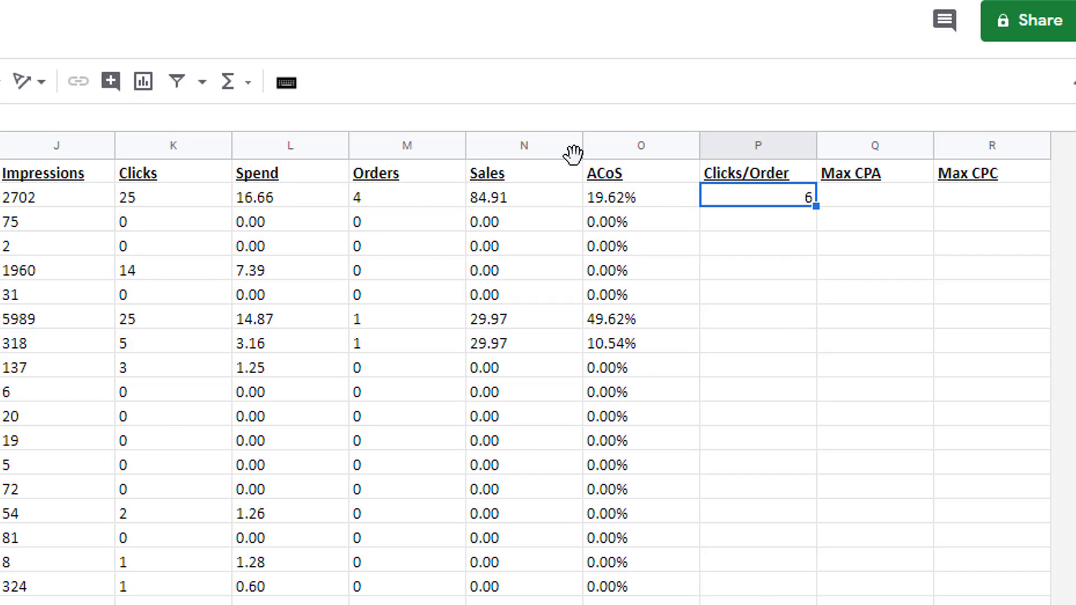
# Switch to Amazon and find the revenue calculator on the Fleek brown sunglasses product page, ready to fill in Max CPA cell Q2.
pyautogui.click(885, 201)
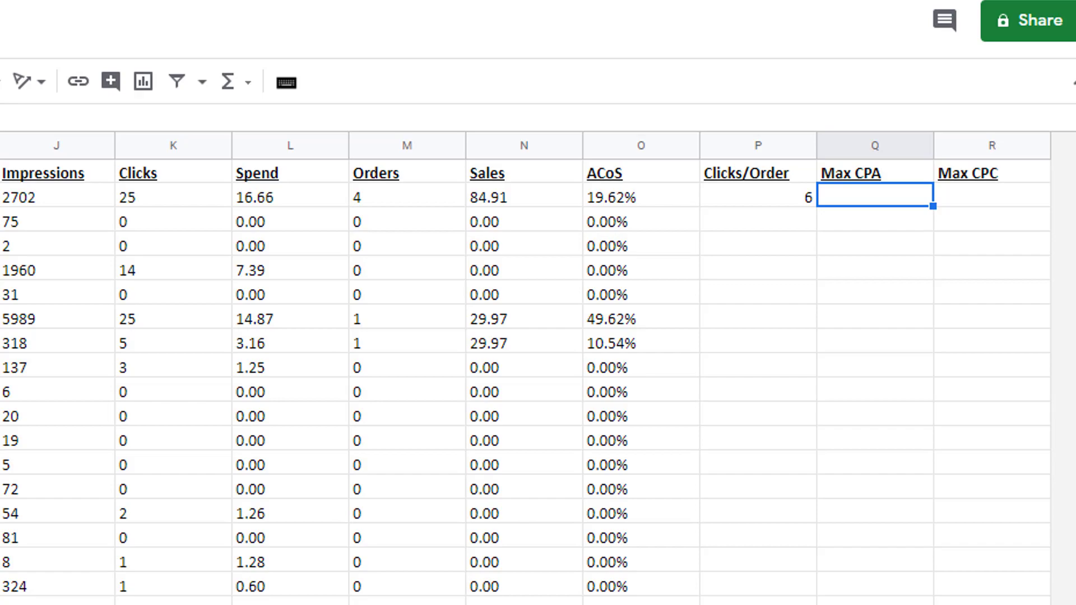
pyautogui.hotkey('ctrl', 't')
pyautogui.write('amazon')
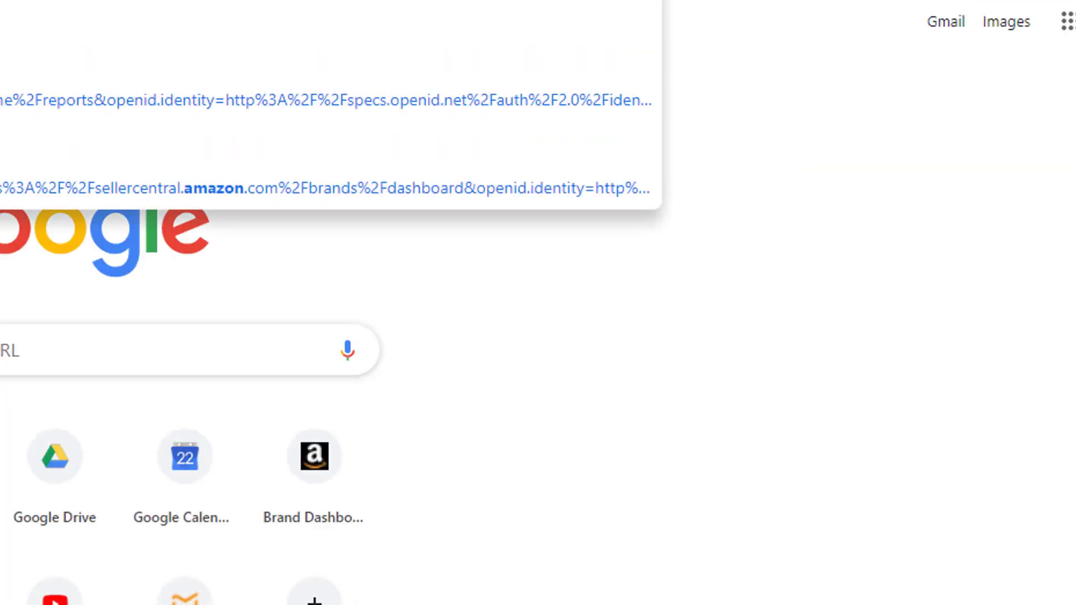
pyautogui.press('Return')
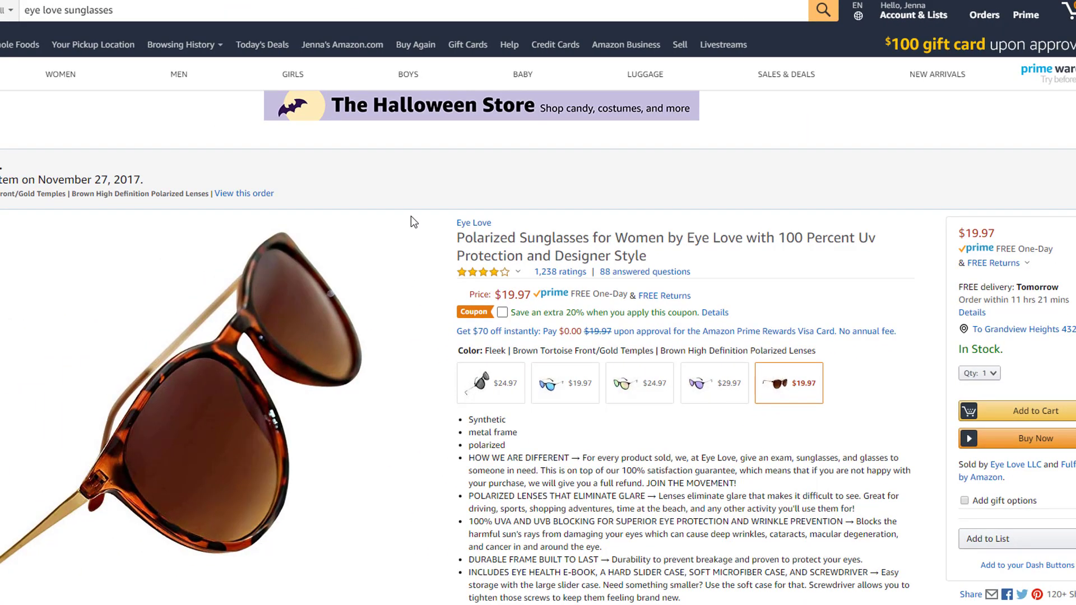
pyautogui.scroll(-12, 411, 217)
pyautogui.scroll(-10, 412, 222)
pyautogui.scroll(5, 178, 213)
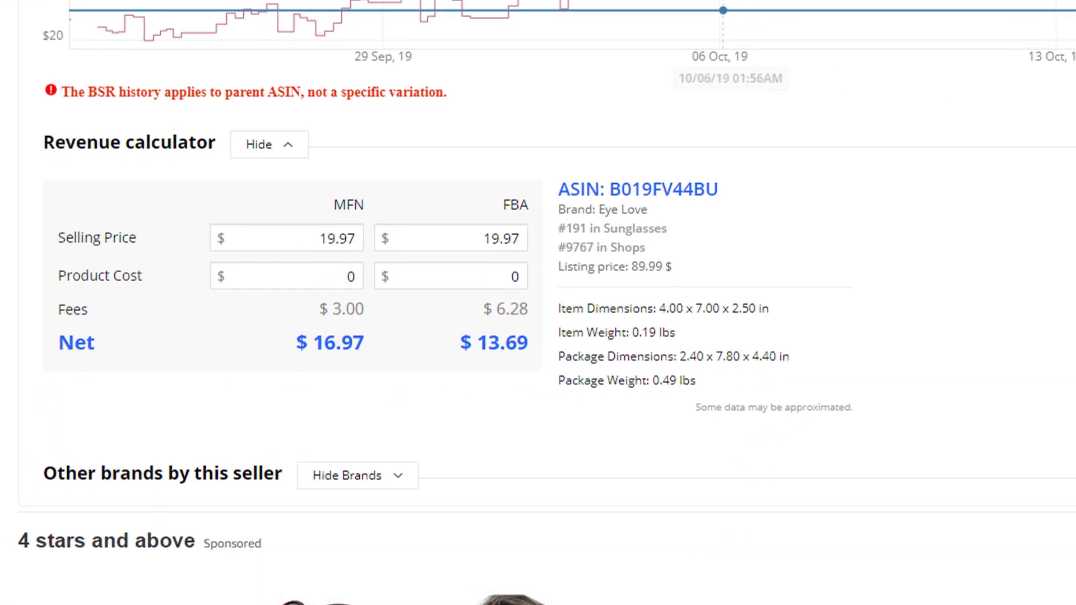
# Set the FBA selling price to 29.97 and the FBA product cost to 4.25 in the revenue calculator.
pyautogui.click(491, 240)
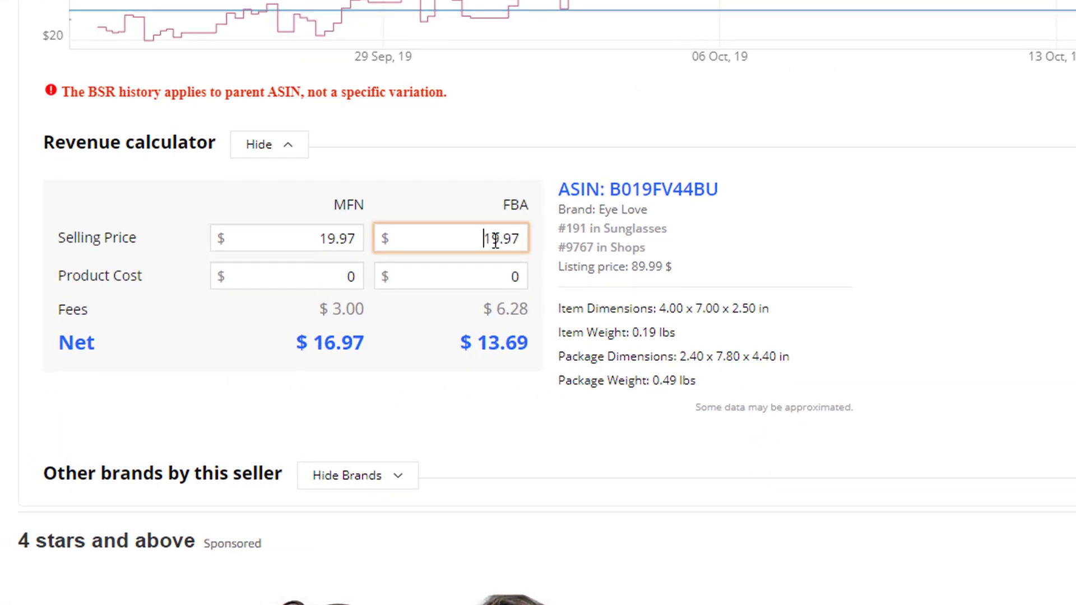
pyautogui.press('Delete')
pyautogui.write('2')
pyautogui.press('Tab')
pyautogui.press('Tab')
pyautogui.write('4.25')
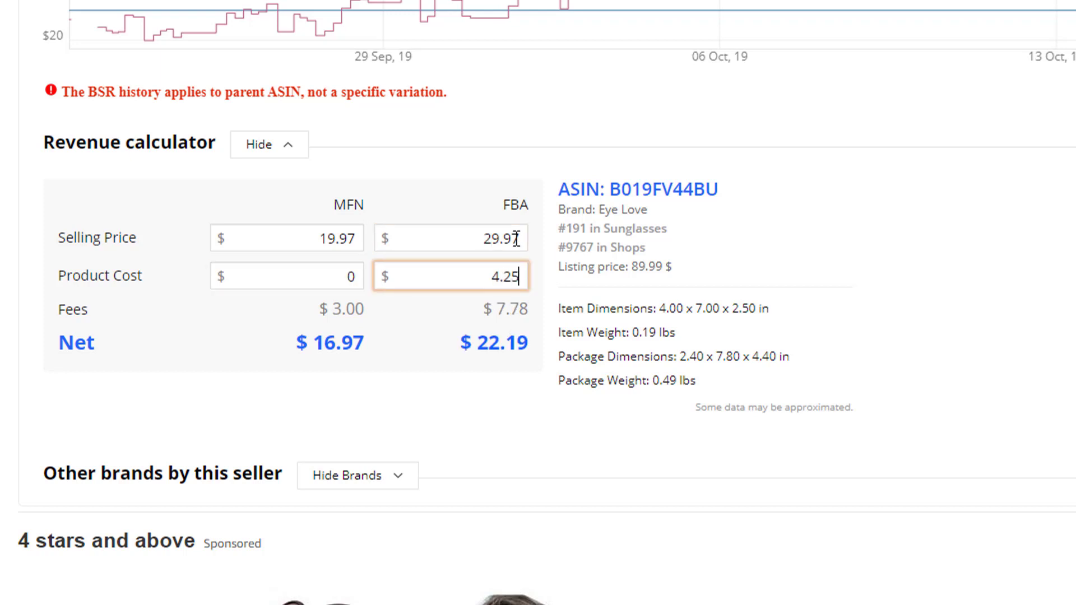
pyautogui.press('Tab')
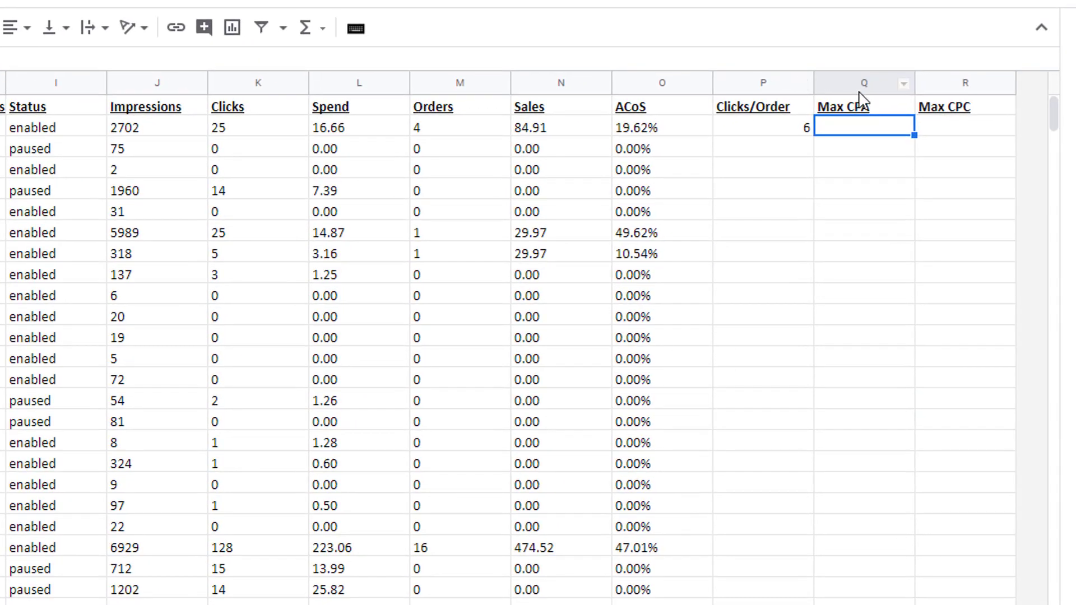
# Enter 17.94 as the Max CPA in Q2 of the campaign sheet and format the cell as currency.
pyautogui.write('17.94')
pyautogui.press('Return')
pyautogui.press('Up')
pyautogui.hotkey('ctrl', 'shift', '4')
pyautogui.write('17.94')
pyautogui.press('Tab')
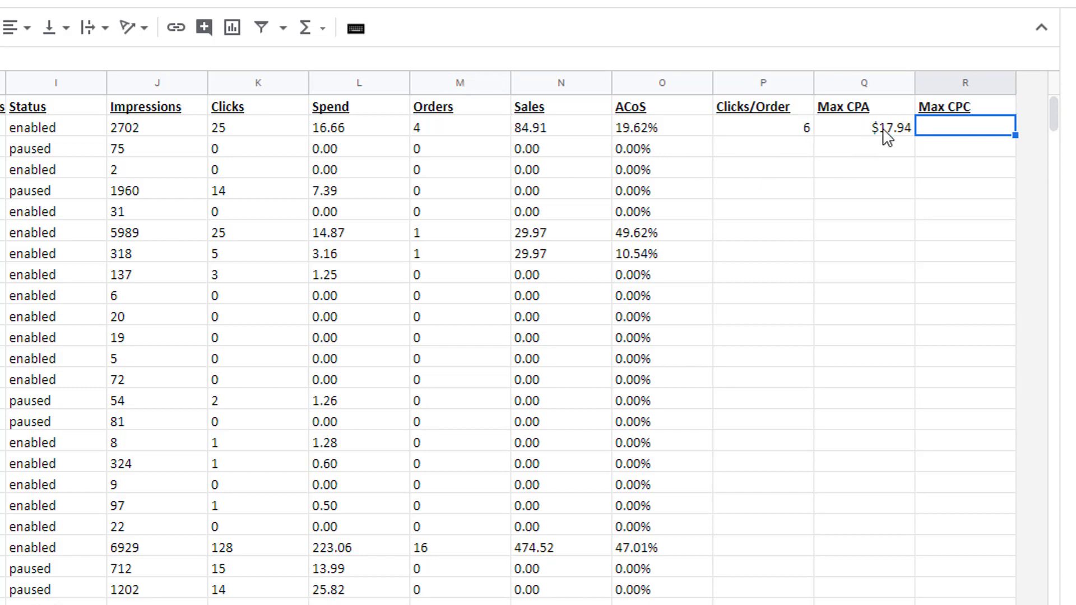
# Enter the formula =SUM(Q2/P2) in R2 to calculate Max CPC.
pyautogui.click(308, 29)
pyautogui.click(317, 67)
pyautogui.click(866, 127)
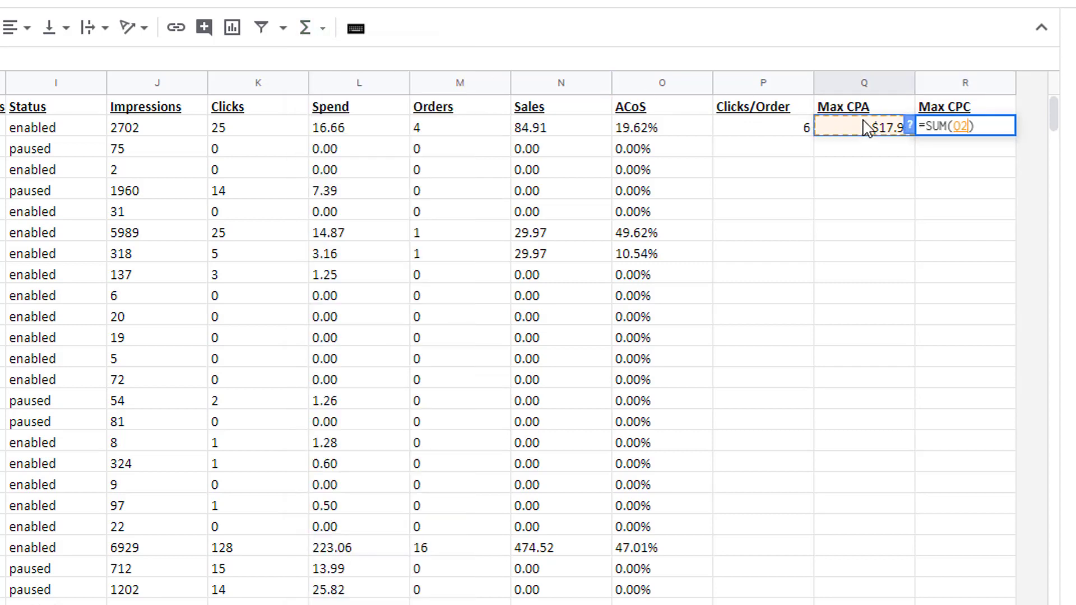
pyautogui.write('/')
pyautogui.click(792, 128)
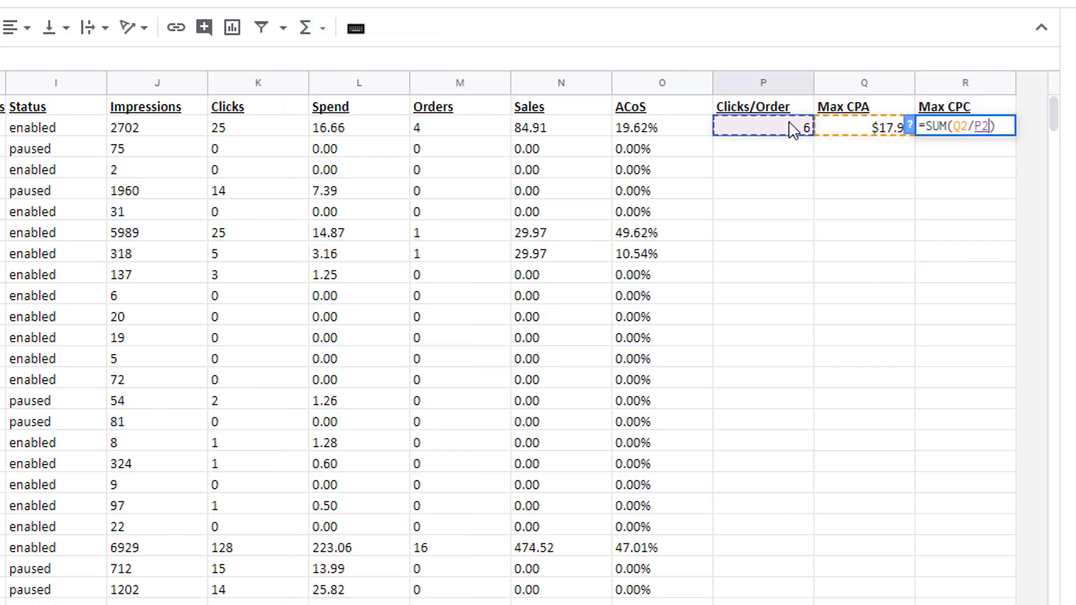
pyautogui.press('Return')
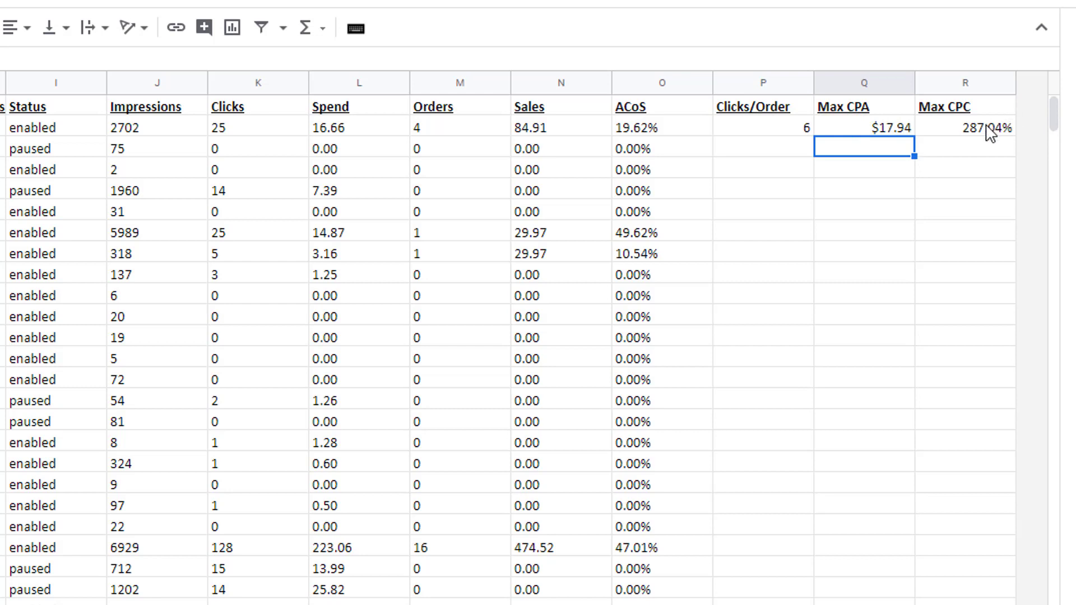
# Format R2 as currency and fill the calculations in P2:R2 down the keyword rows.
pyautogui.press('Up')
pyautogui.press('Right')
pyautogui.hotkey('ctrl', 'shift', '4')
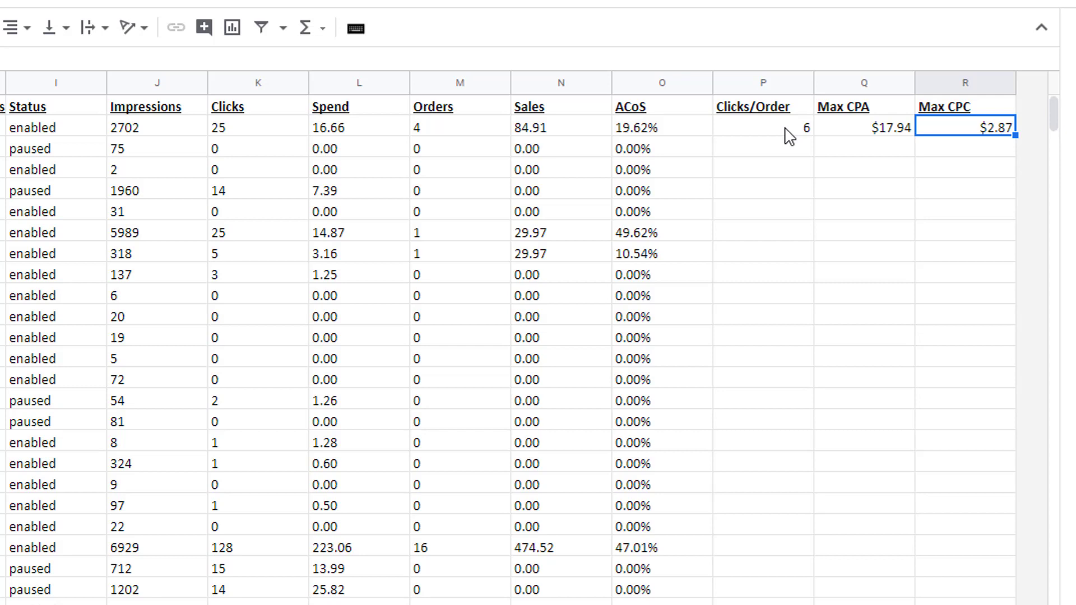
pyautogui.moveTo(787, 133); pyautogui.dragTo(911, 269)
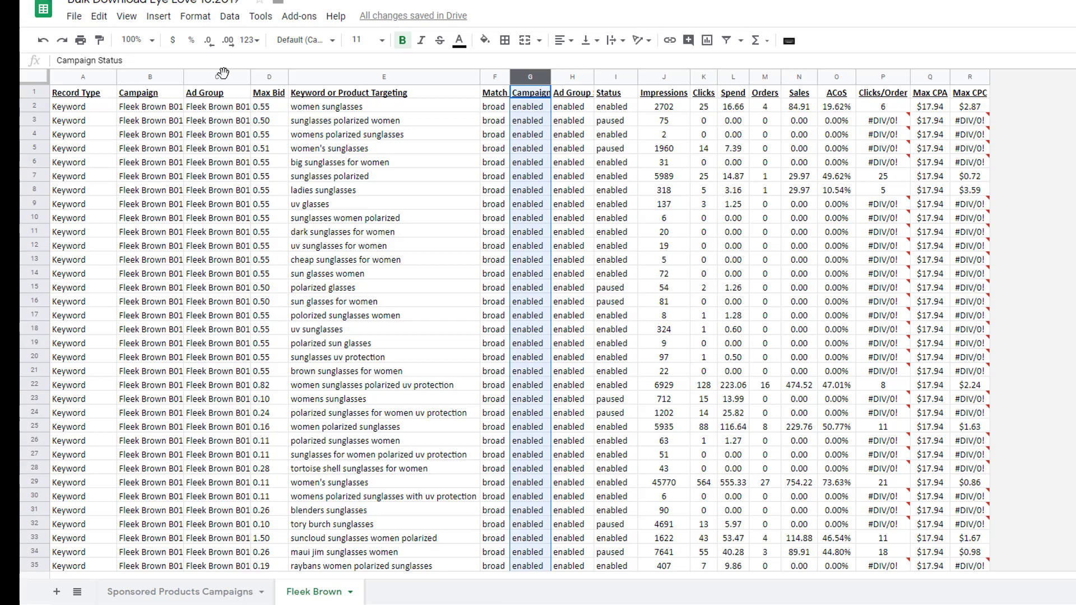
# Sort the whole sheet's range, with a header row, by Ad Group Status, Status and ACoS.
pyautogui.click(34, 77)
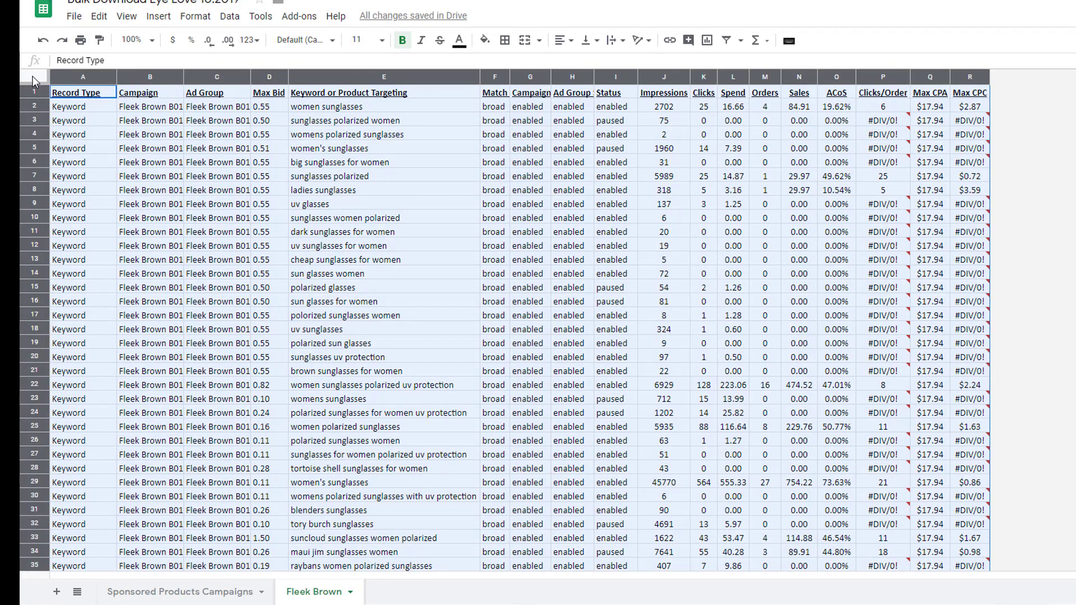
pyautogui.click(231, 17)
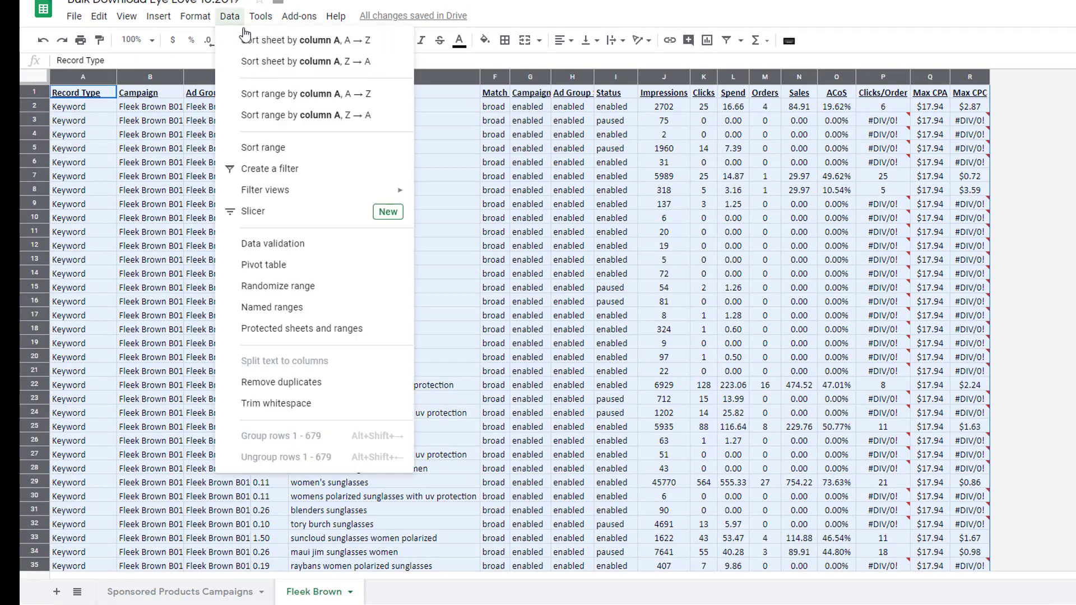
pyautogui.click(289, 148)
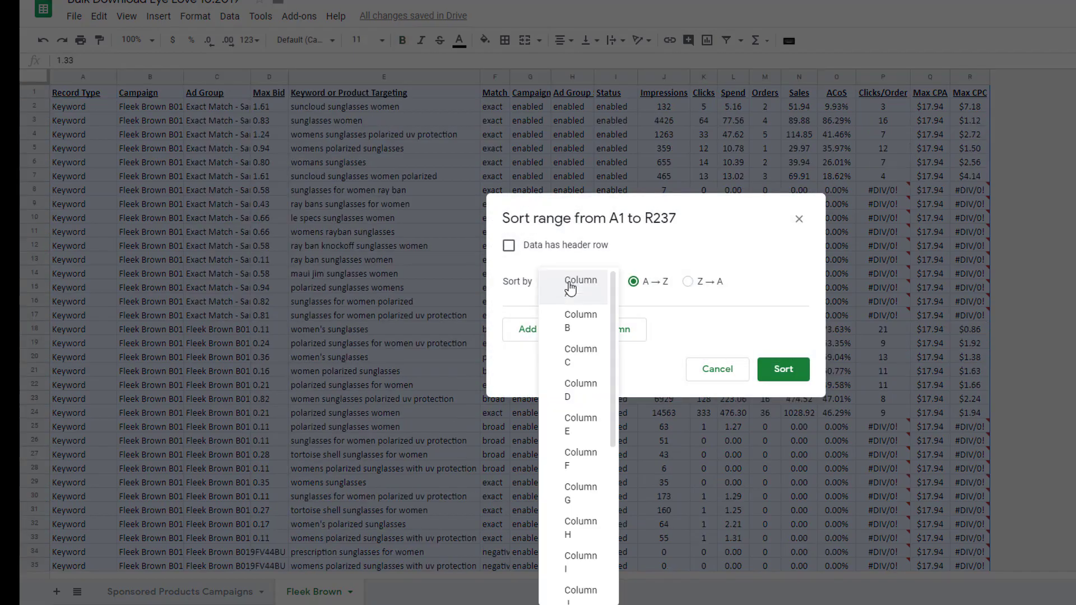
pyautogui.click(552, 263)
pyautogui.click(570, 282)
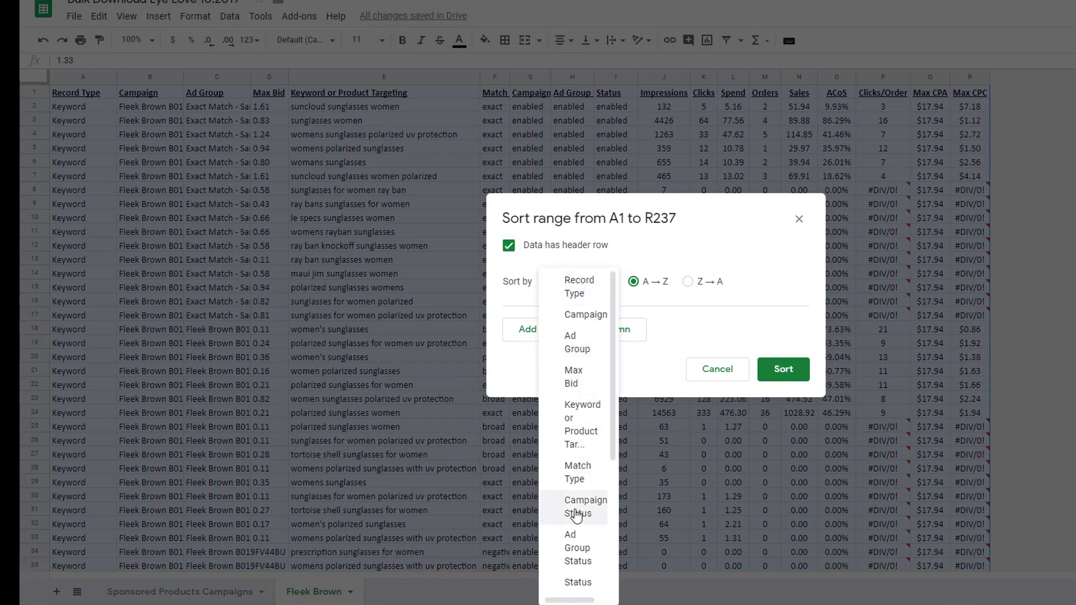
pyautogui.click(577, 556)
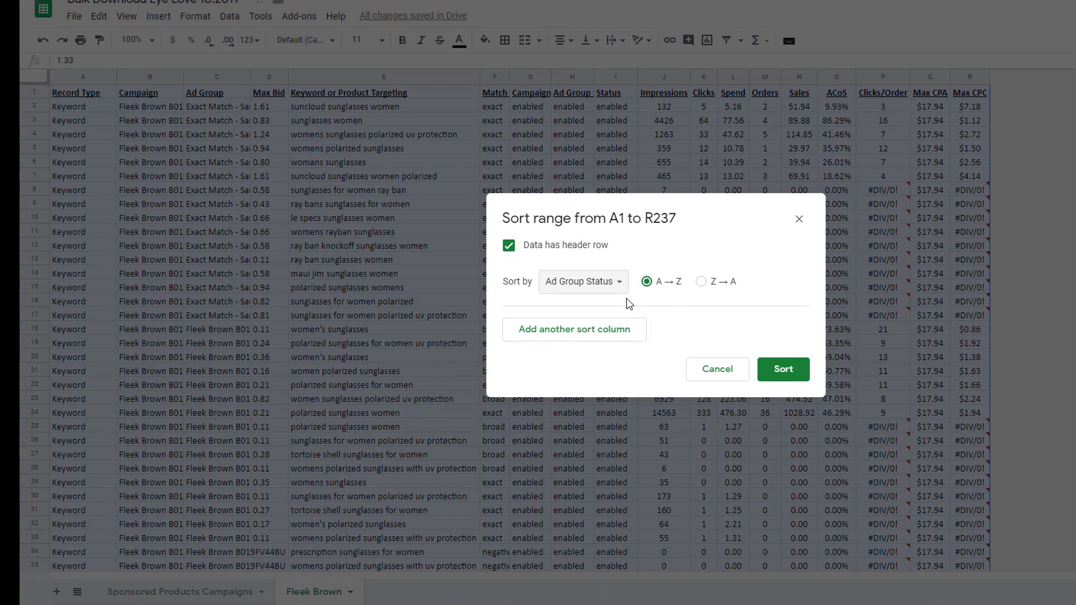
pyautogui.click(615, 330)
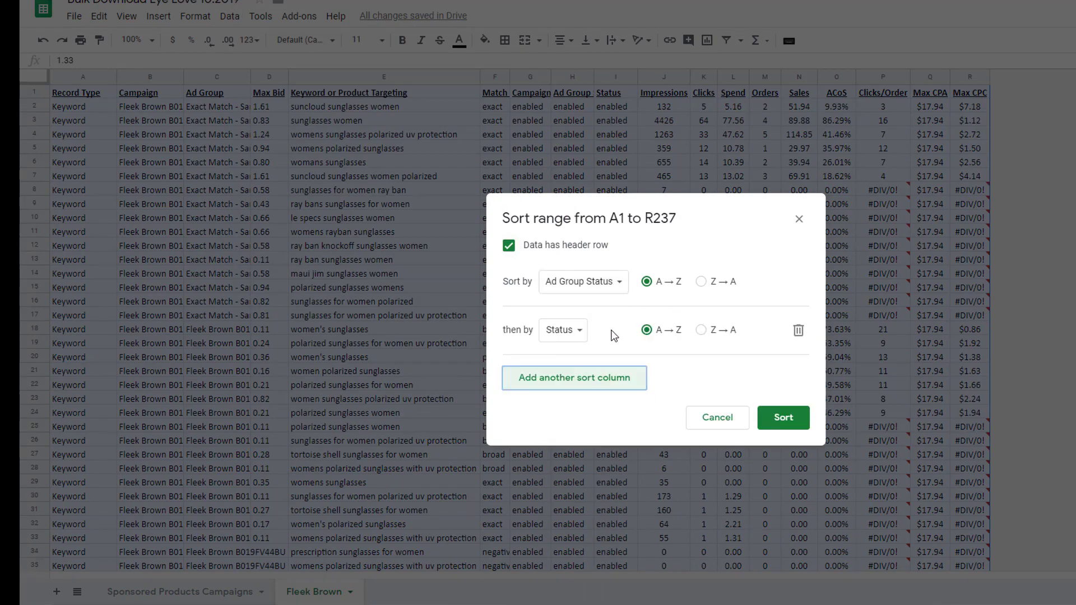
pyautogui.click(625, 378)
pyautogui.click(580, 380)
pyautogui.click(576, 485)
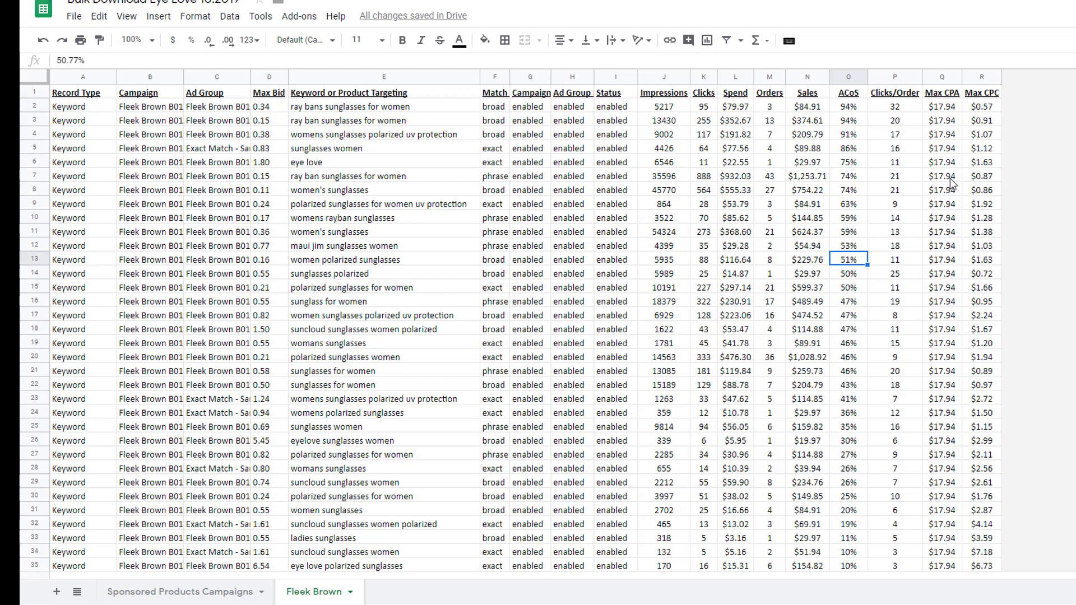
# Divide the Max CPA of 17.94 by the selling price of 29.97 in Calculator to find the break-even ACoS.
pyautogui.click(945, 111)
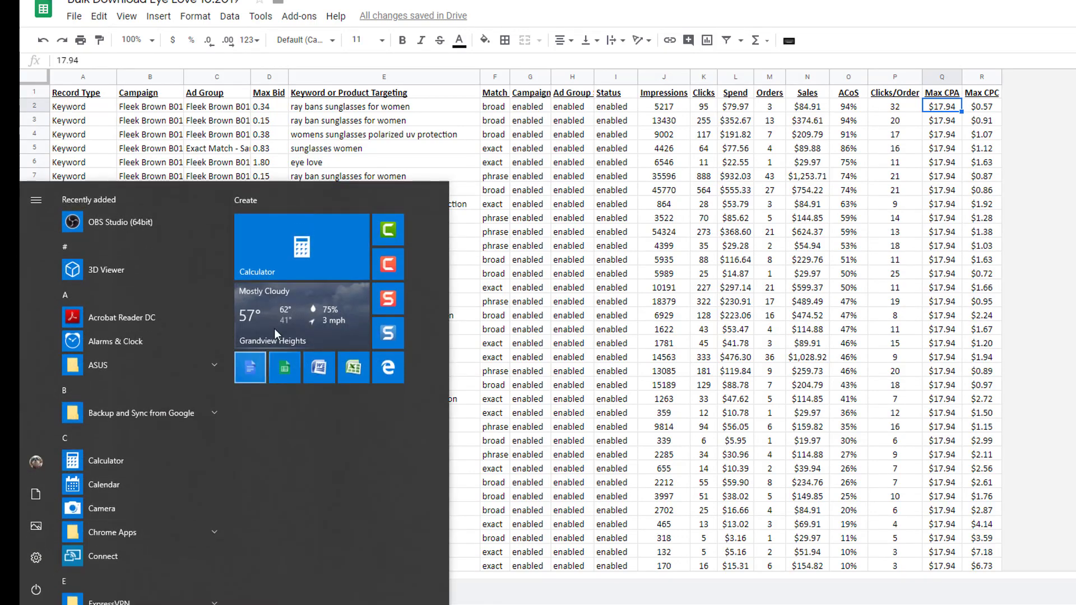
pyautogui.click(287, 249)
pyautogui.write('17.94')
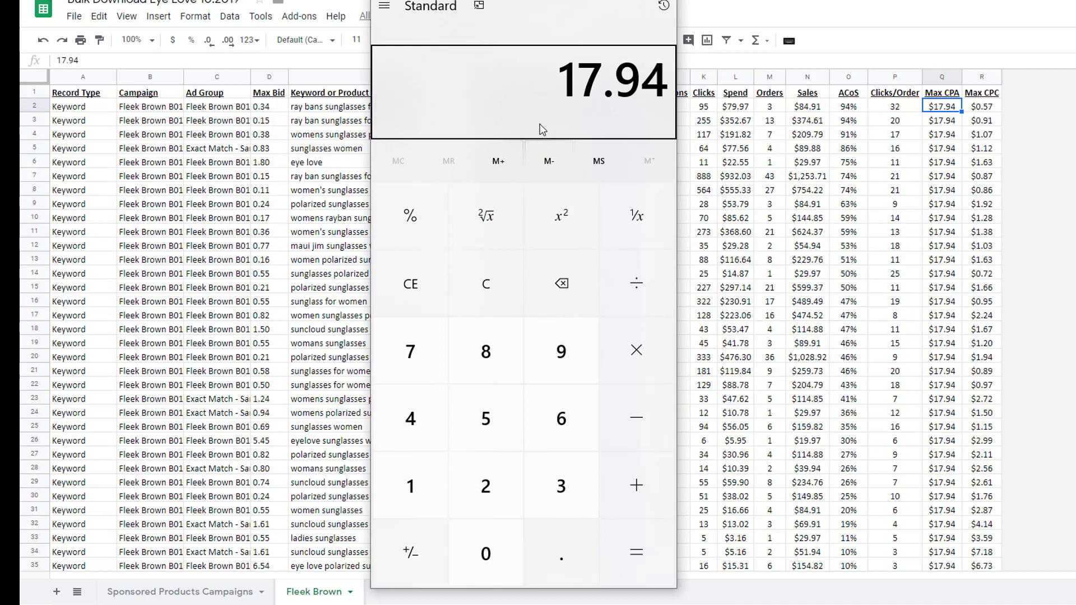
pyautogui.press('/')
pyautogui.write('29.97')
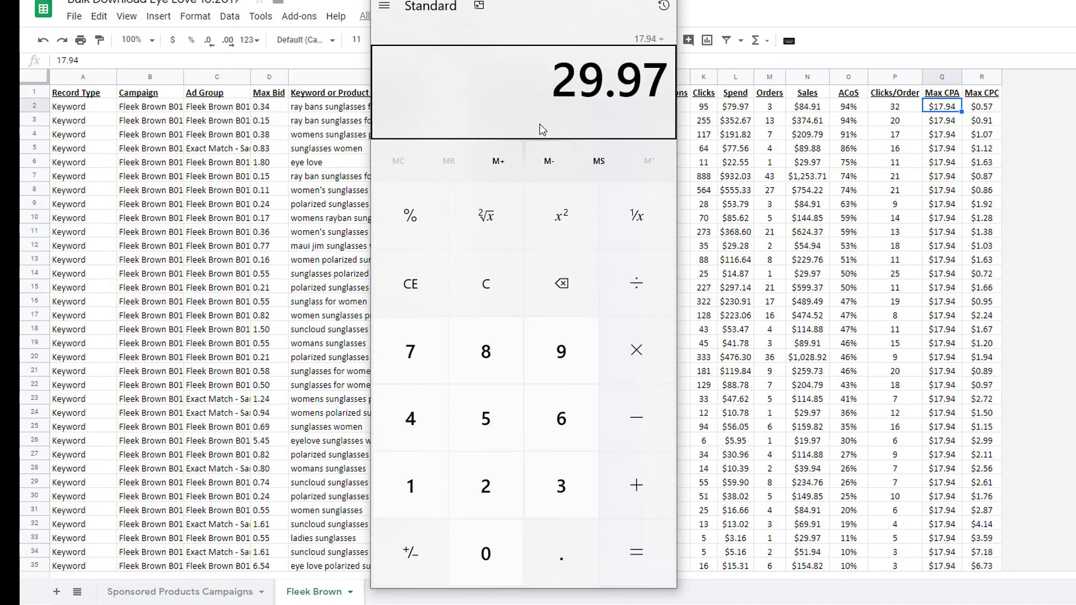
pyautogui.press('Return')
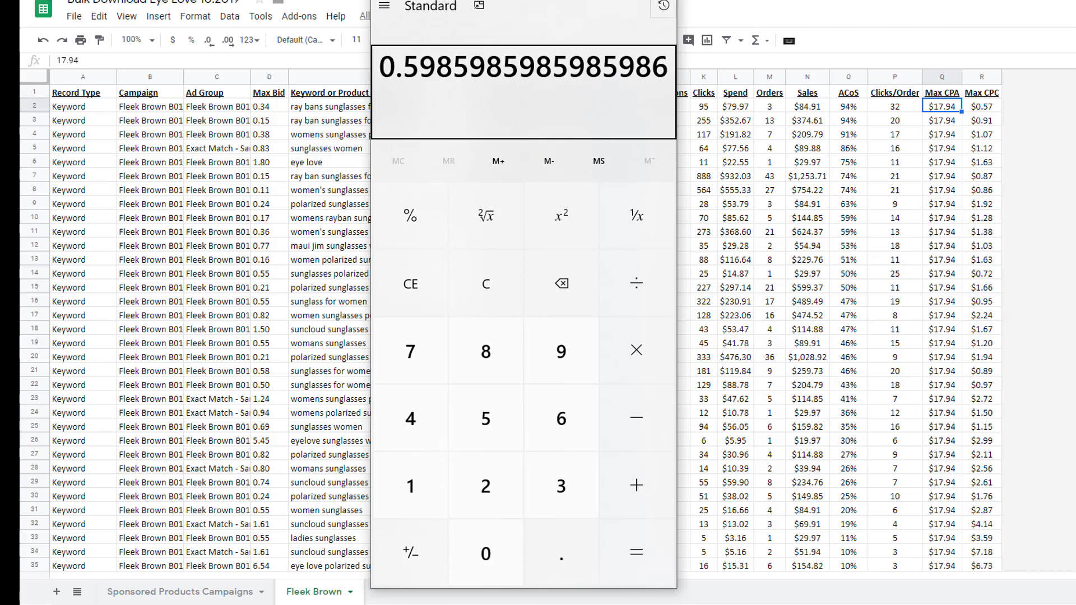
pyautogui.click(745, 45)
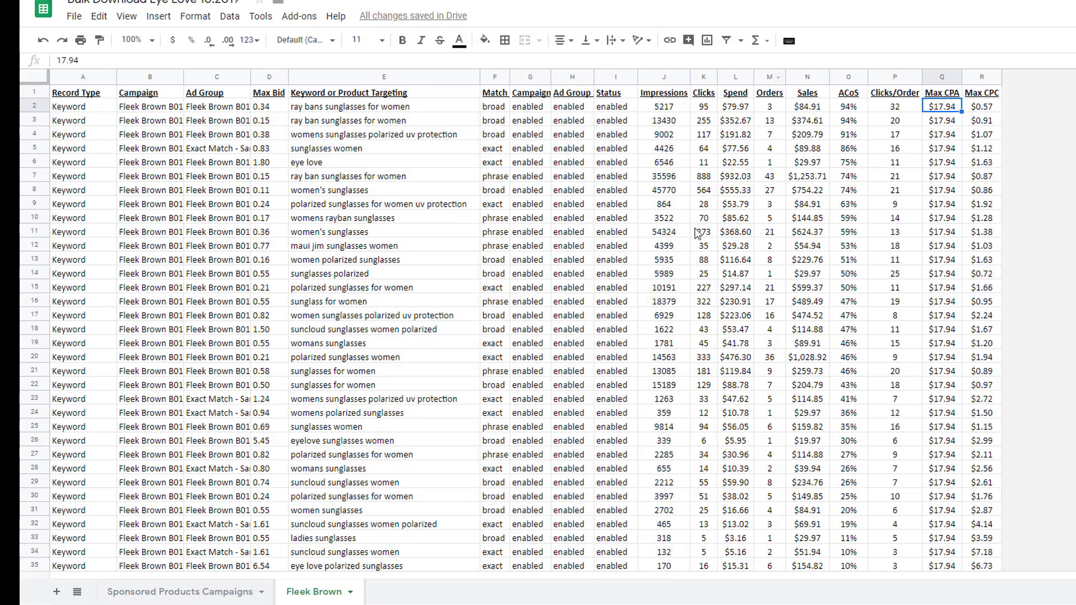
# Insert six blank rows above row 10 to separate the keywords with ACoS above 60% from the rest.
pyautogui.moveTo(31, 218); pyautogui.dragTo(32, 287)
pyautogui.rightClick(32, 287)
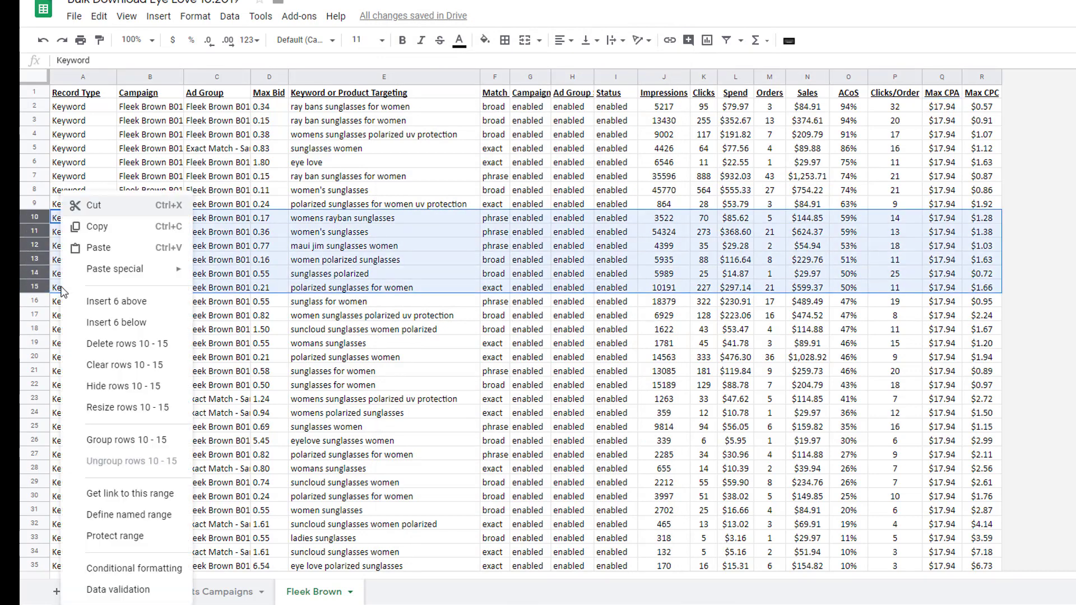
pyautogui.click(104, 307)
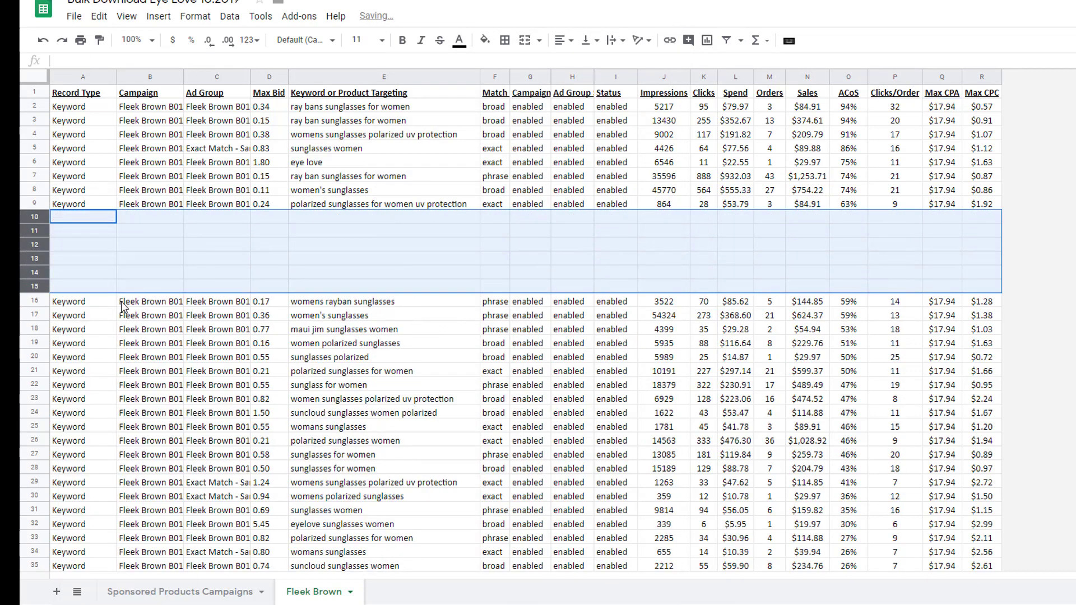
pyautogui.click(822, 273)
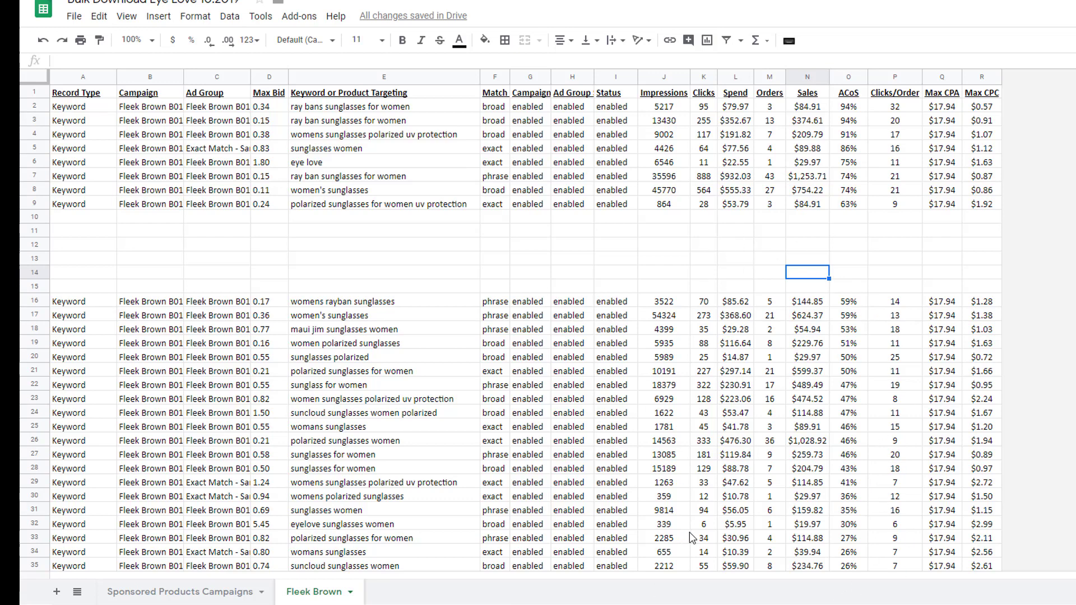
# Delete rows 15 to 46, which contain the keywords with ACoS below 60%.
pyautogui.moveTo(36, 289); pyautogui.dragTo(45, 566)
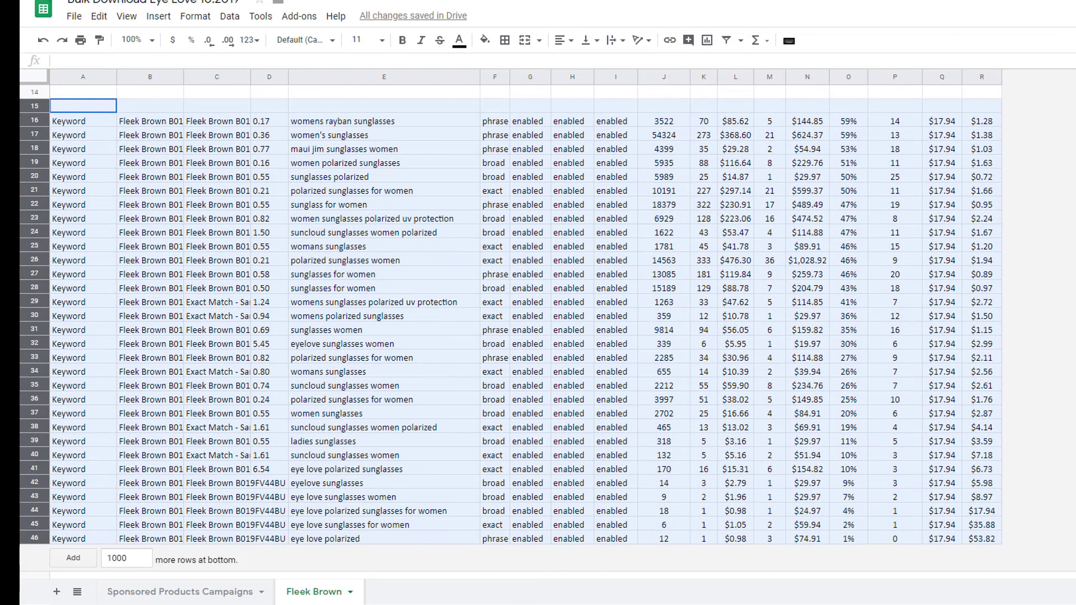
pyautogui.rightClick(315, 323)
pyautogui.click(396, 351)
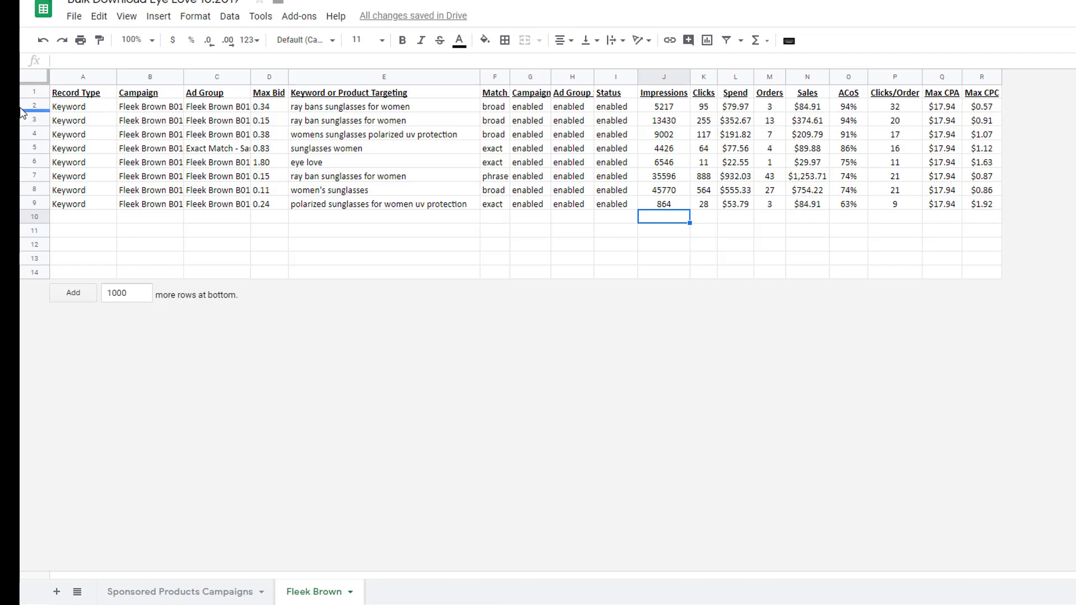
# Sort the keyword rows 2 to 9 by Orders in descending order, without treating the first one as a header.
pyautogui.moveTo(34, 106); pyautogui.dragTo(34, 203)
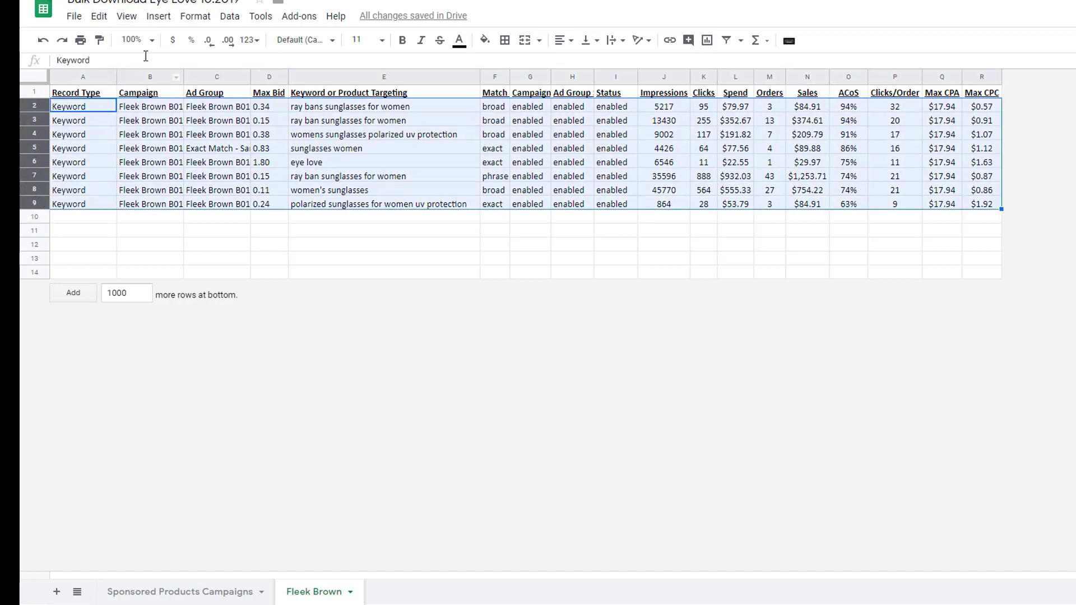
pyautogui.click(227, 17)
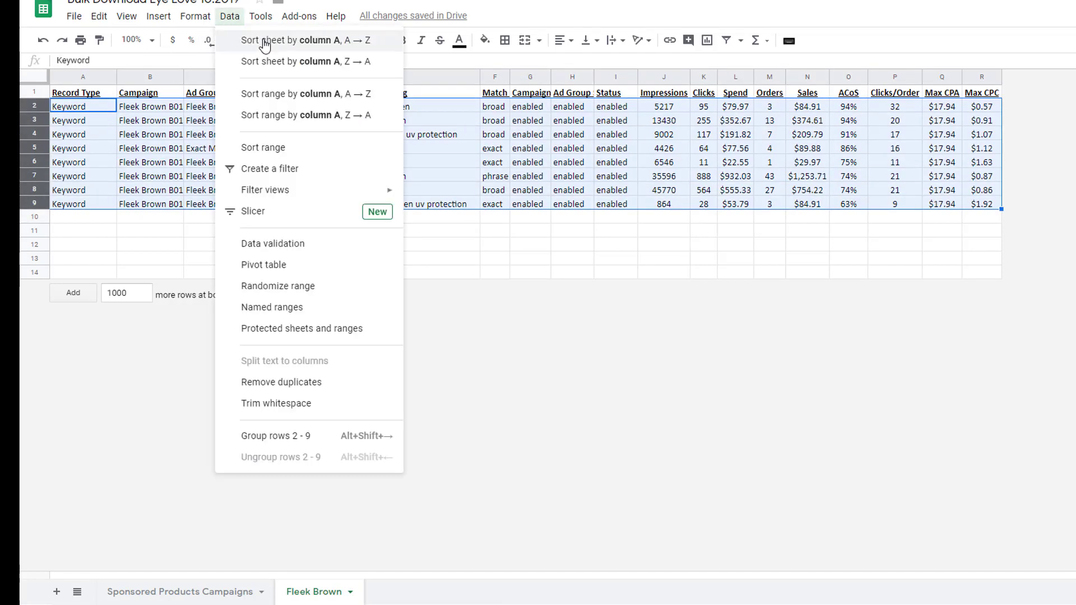
pyautogui.click(301, 150)
pyautogui.click(543, 245)
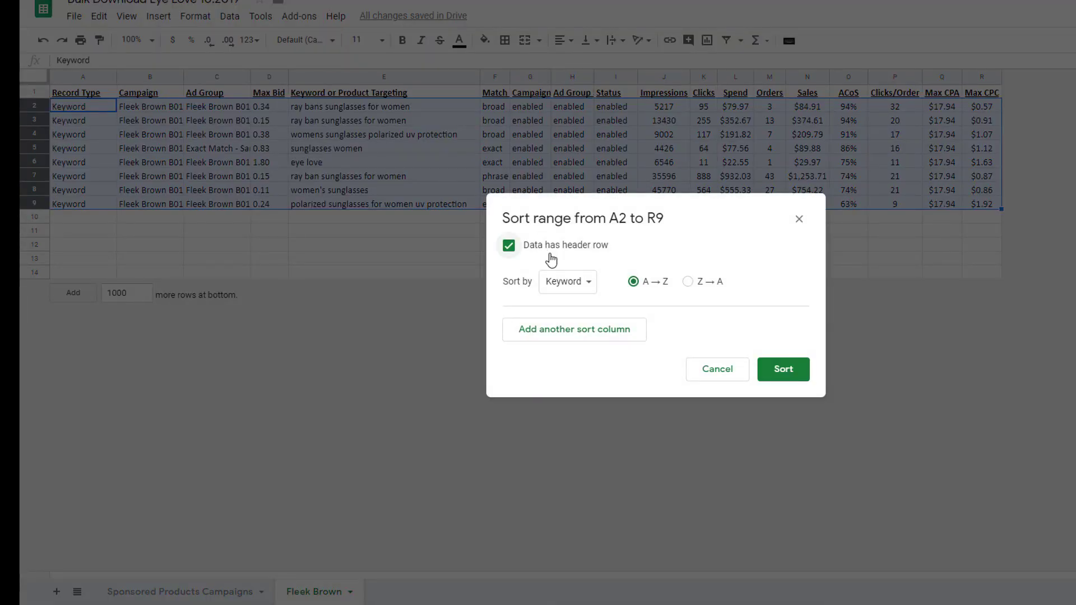
pyautogui.click(570, 282)
pyautogui.click(583, 245)
pyautogui.click(570, 282)
pyautogui.click(602, 535)
pyautogui.click(707, 281)
pyautogui.click(784, 369)
pyautogui.click(801, 259)
pyautogui.click(795, 218)
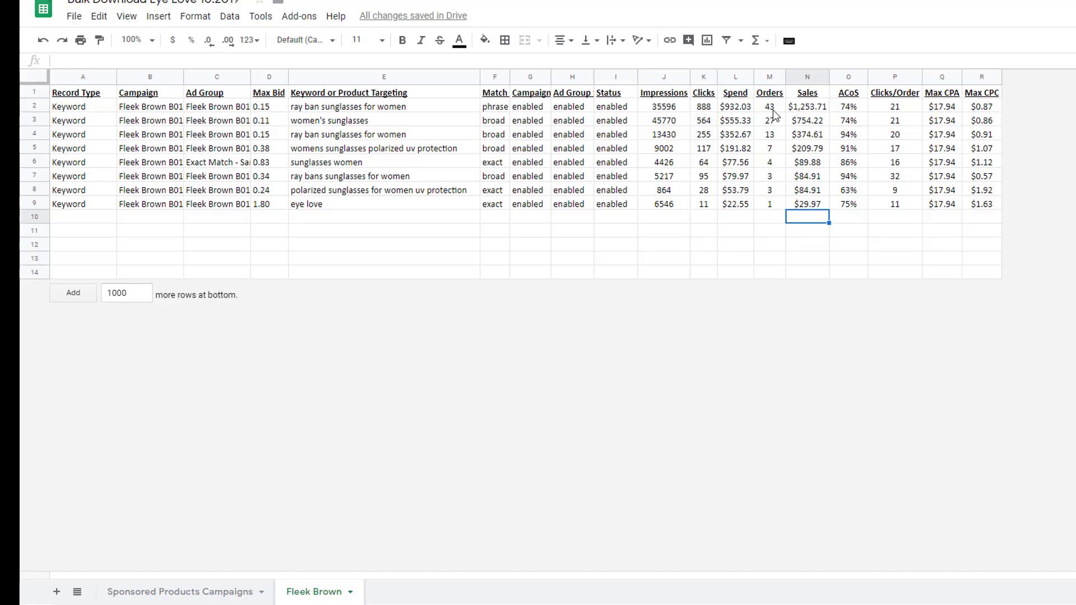
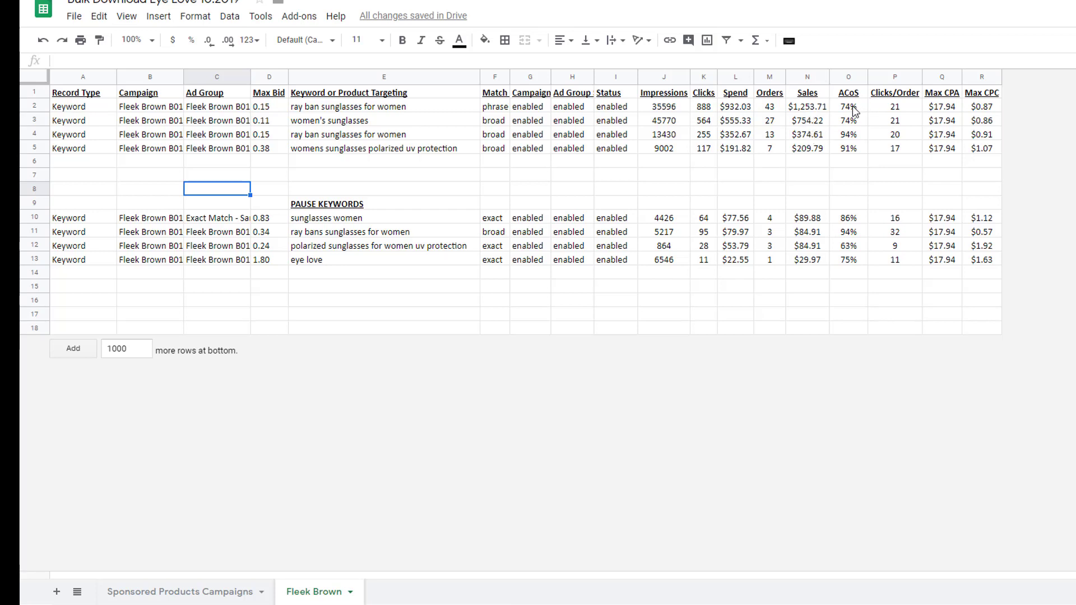
# Insert two blank rows above row 2, between the column headers and the first keyword.
pyautogui.moveTo(35, 106); pyautogui.dragTo(34, 121)
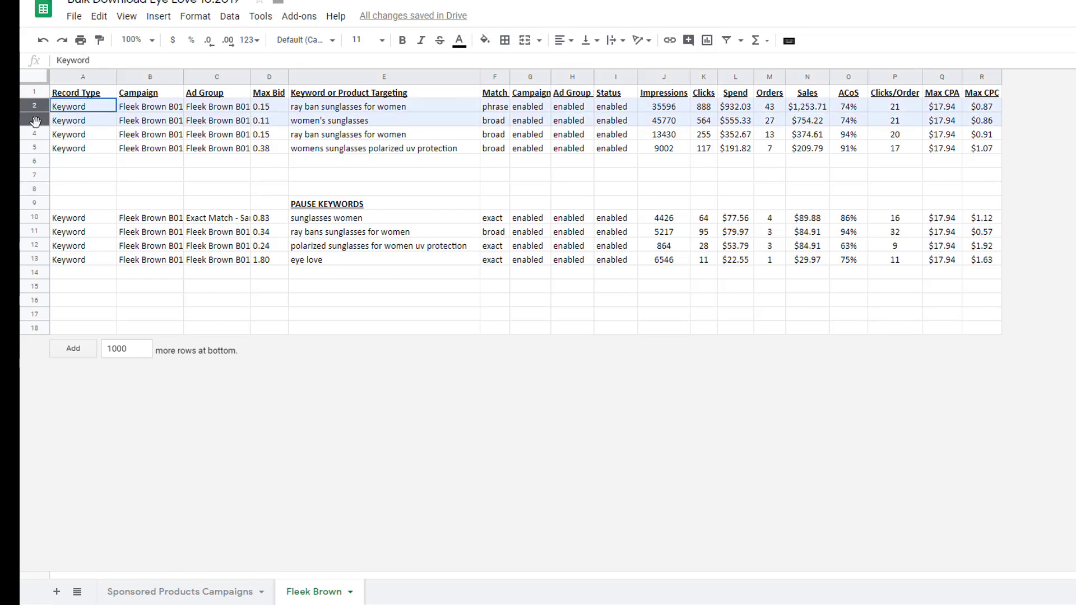
pyautogui.rightClick(68, 122)
pyautogui.click(118, 234)
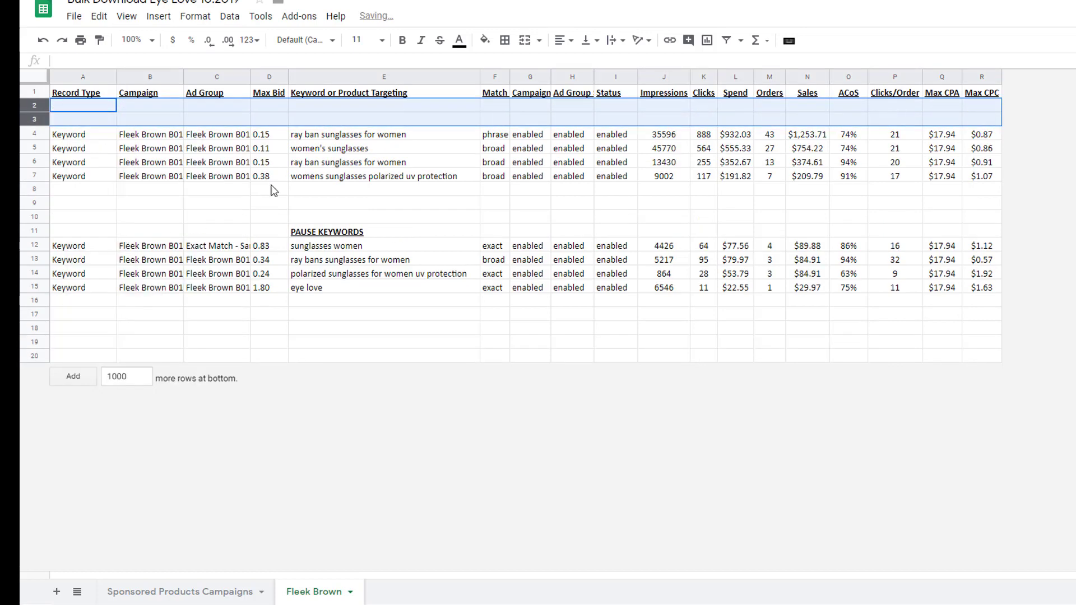
# Enter the heading "PAUSE/MOVE to ADD GROUP" in E3 and make it bold and underlined.
pyautogui.click(321, 121)
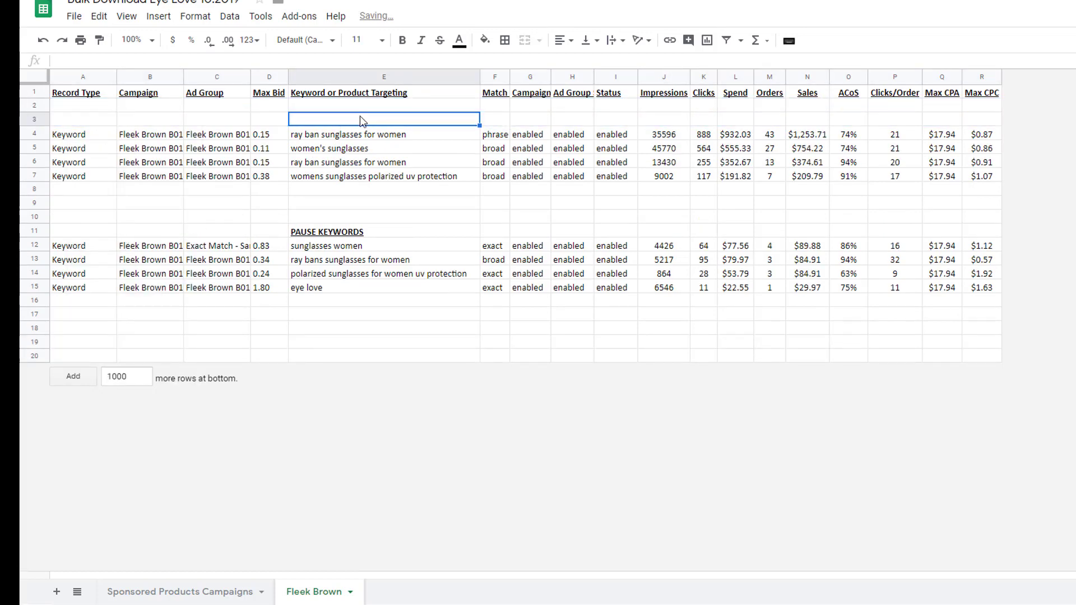
pyautogui.write('PAUSE/MOV')
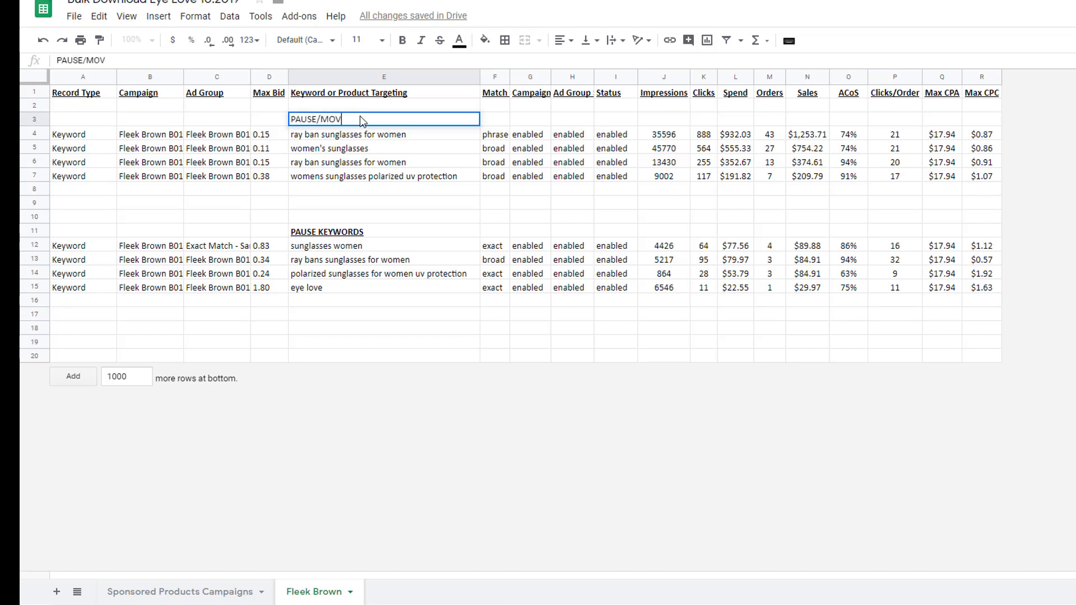
pyautogui.write('E to ADD GROUP')
pyautogui.press('Return')
pyautogui.click(361, 119)
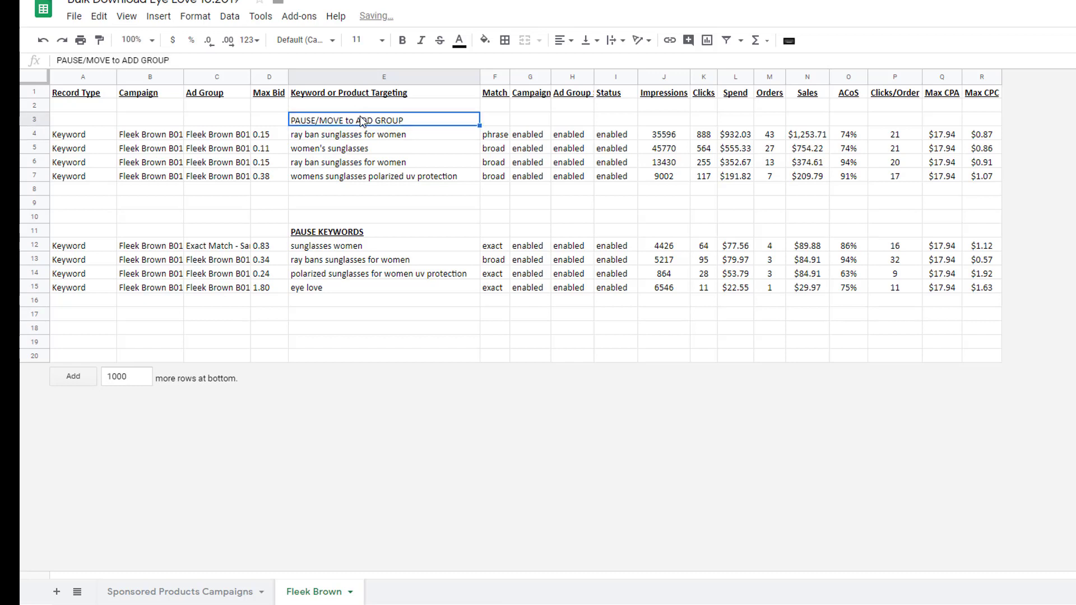
pyautogui.hotkey('ctrl', 'b')
pyautogui.hotkey('ctrl', 'u')
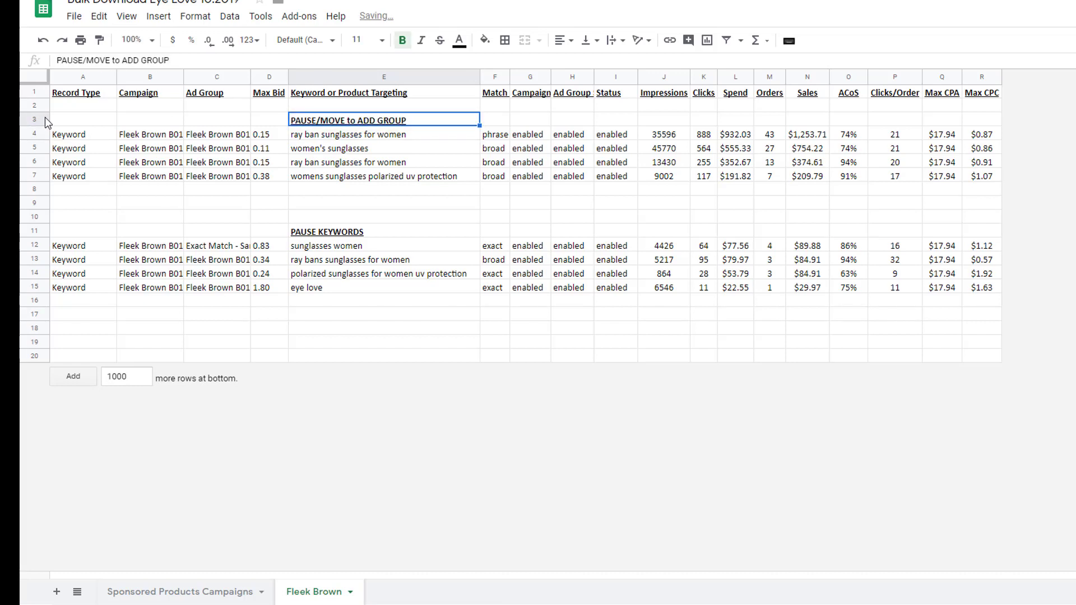
# Insert five rows below row 7 and paste a copy of rows 3 to 7 starting at row 9.
pyautogui.moveTo(45, 118); pyautogui.dragTo(42, 175)
pyautogui.hotkey('ctrl', 'c')
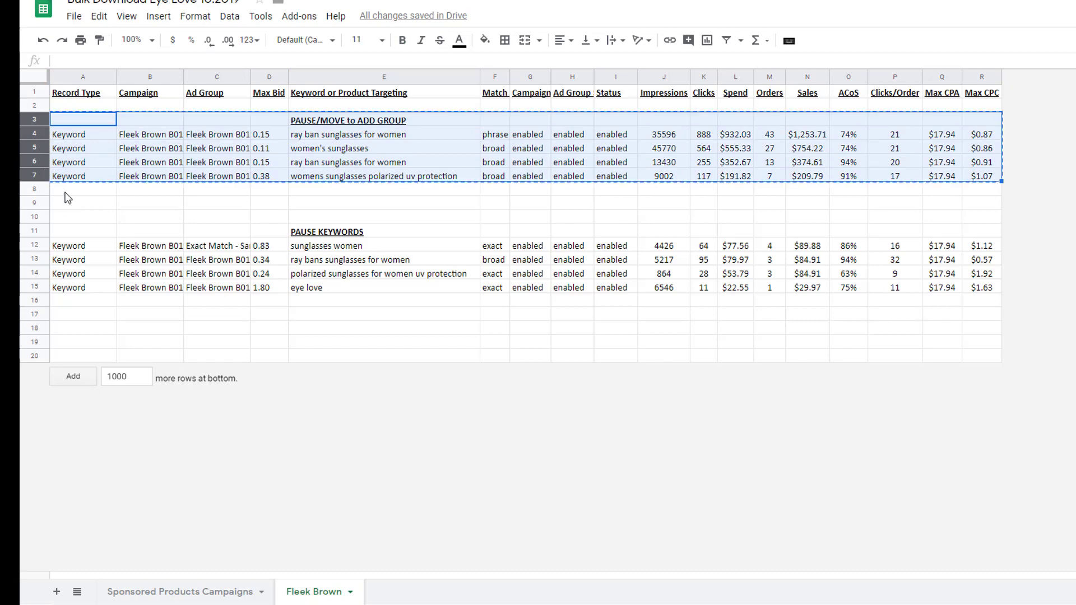
pyautogui.rightClick(74, 164)
pyautogui.click(134, 292)
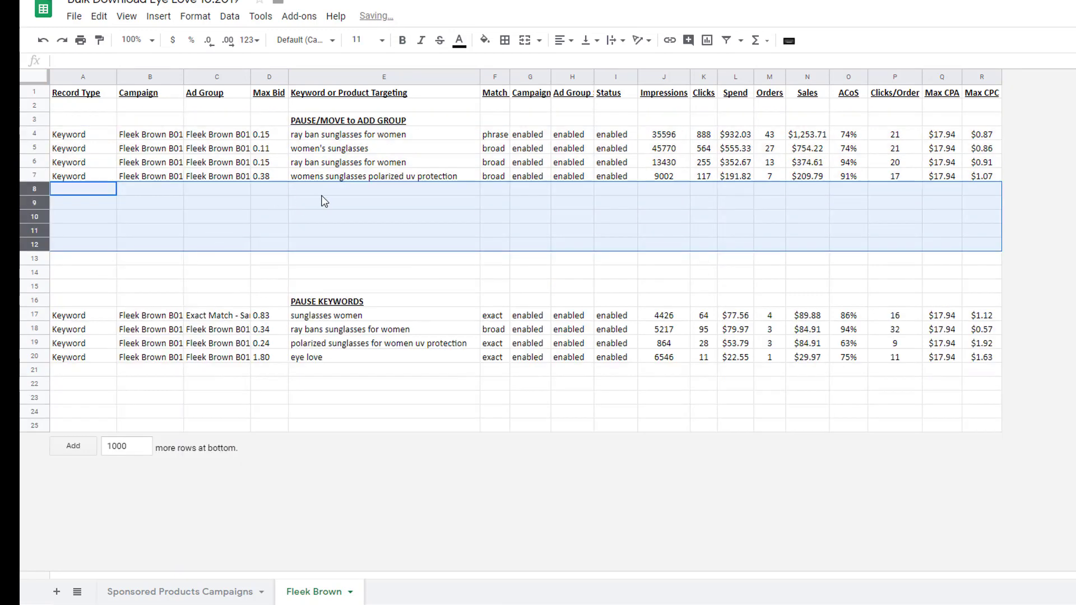
pyautogui.click(92, 204)
pyautogui.hotkey('ctrl', 'v')
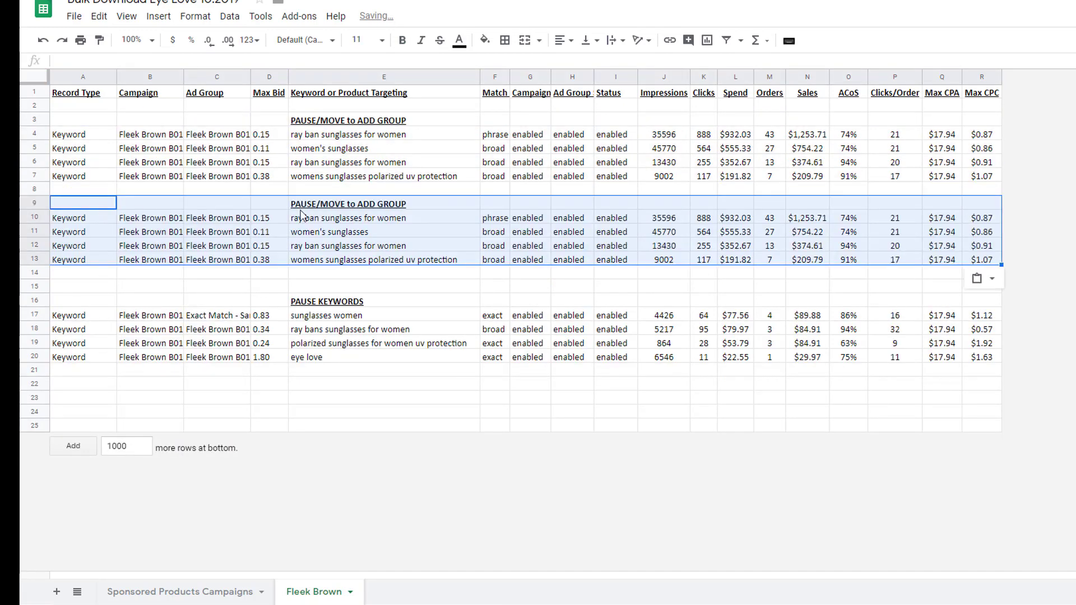
# Change the copied heading in E9 to "ADD KWs to BUY GROUP".
pyautogui.click(319, 208)
pyautogui.doubleClick(320, 208)
pyautogui.moveTo(344, 203); pyautogui.dragTo(283, 196)
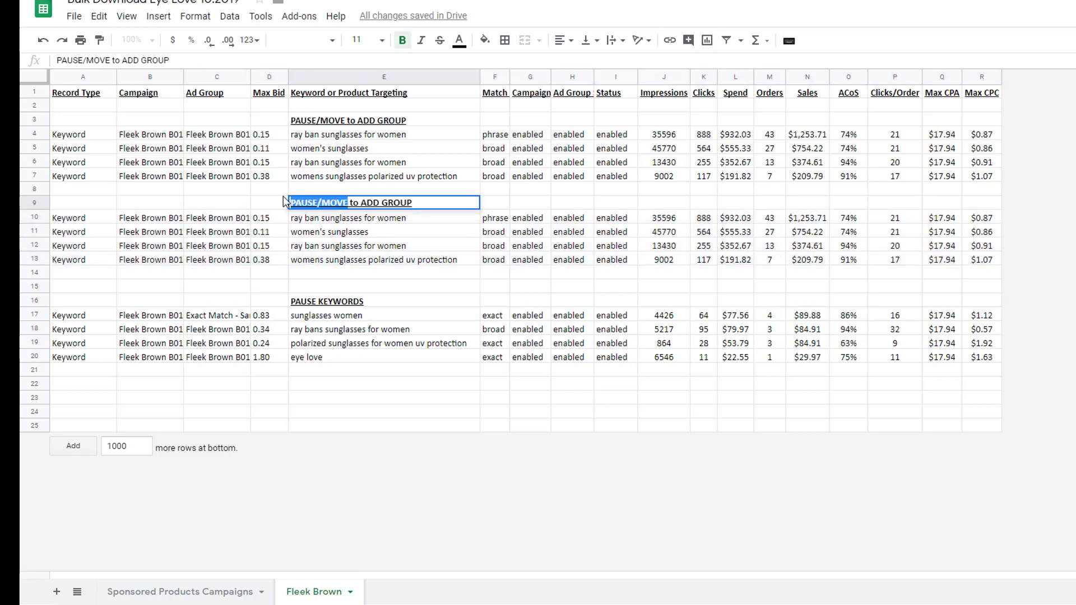
pyautogui.write('ADD')
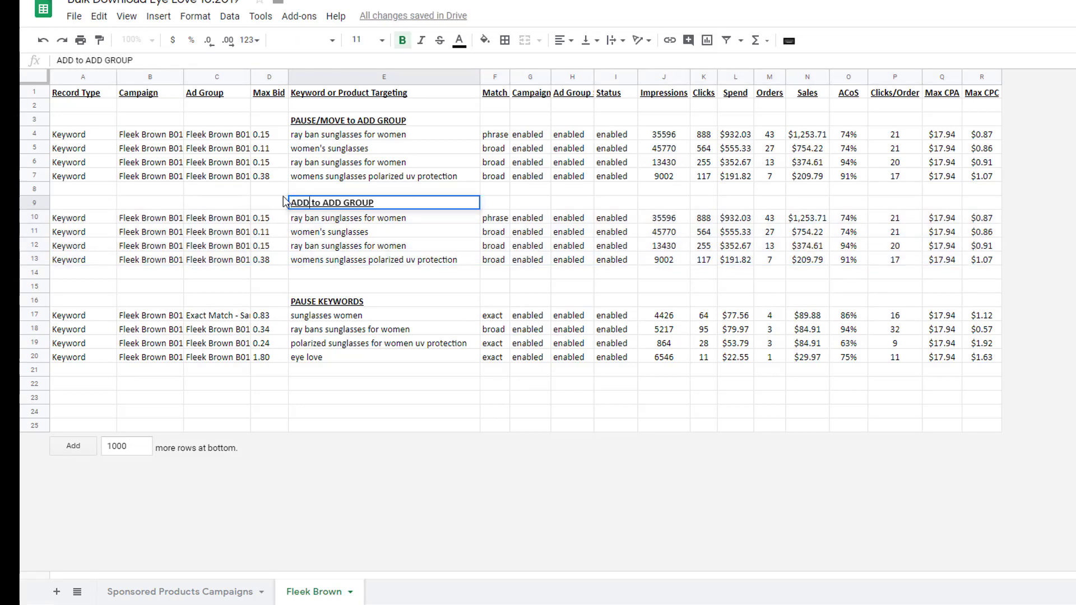
pyautogui.write(' KWs')
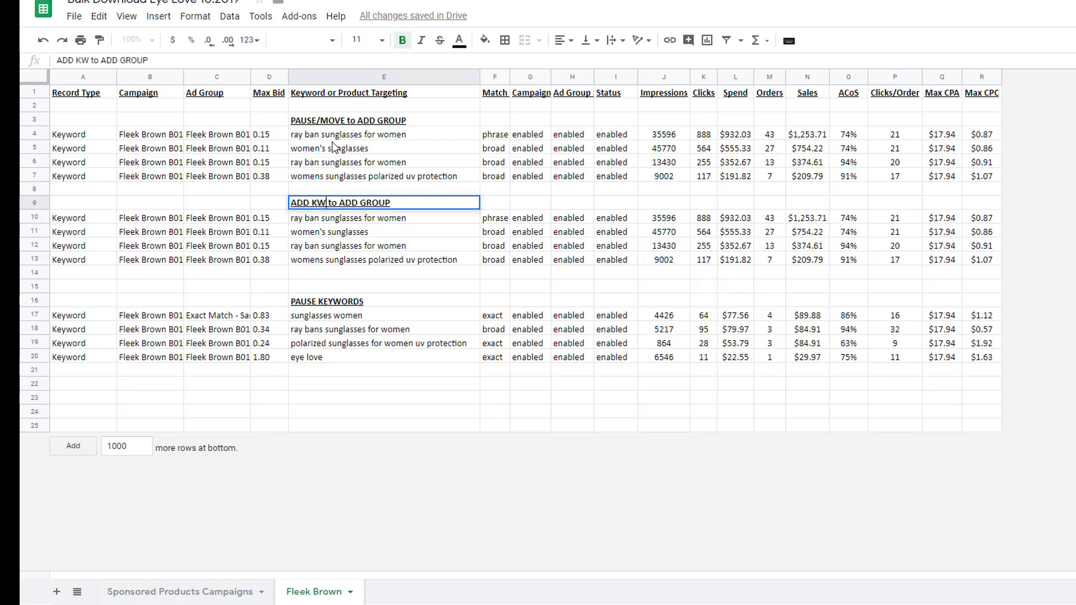
pyautogui.doubleClick(351, 203)
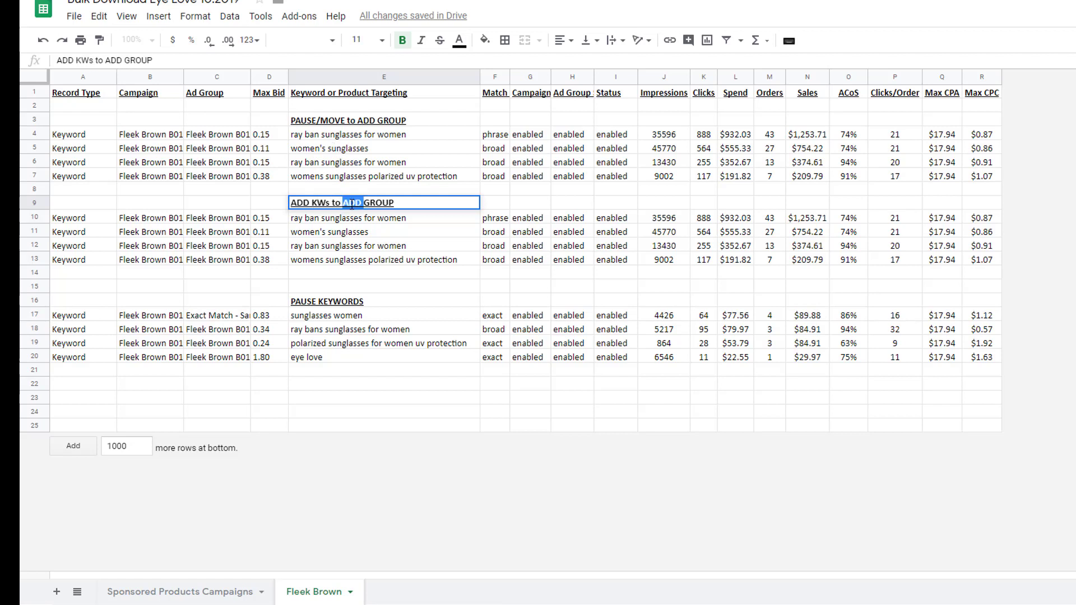
pyautogui.write('BUY')
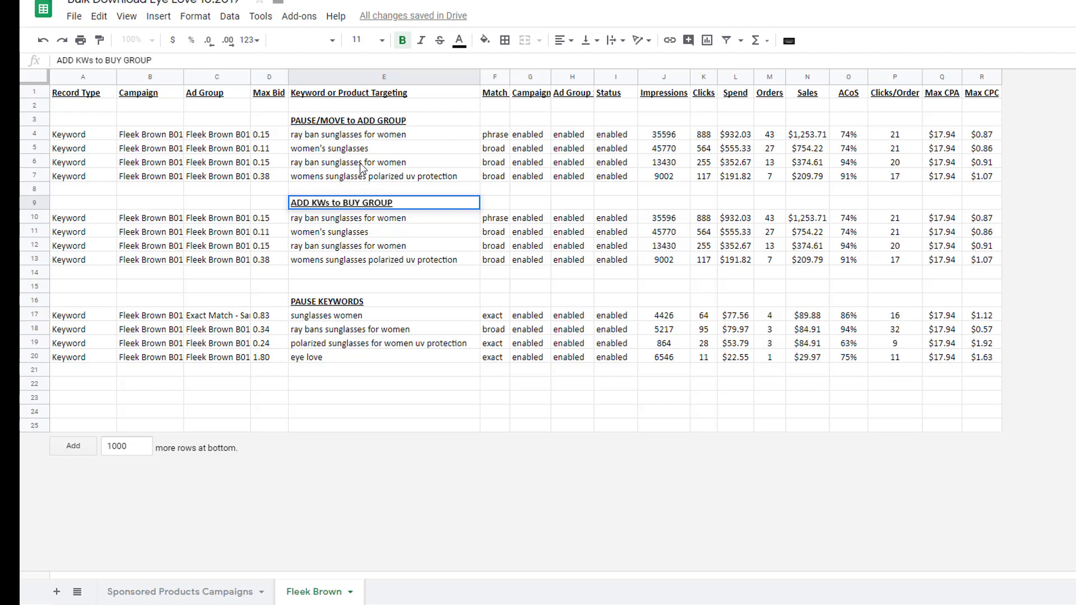
# Correct the heading in E3 to "PAUSE/MOVE to BUY GROUP".
pyautogui.click(368, 120)
pyautogui.doubleClick(369, 119)
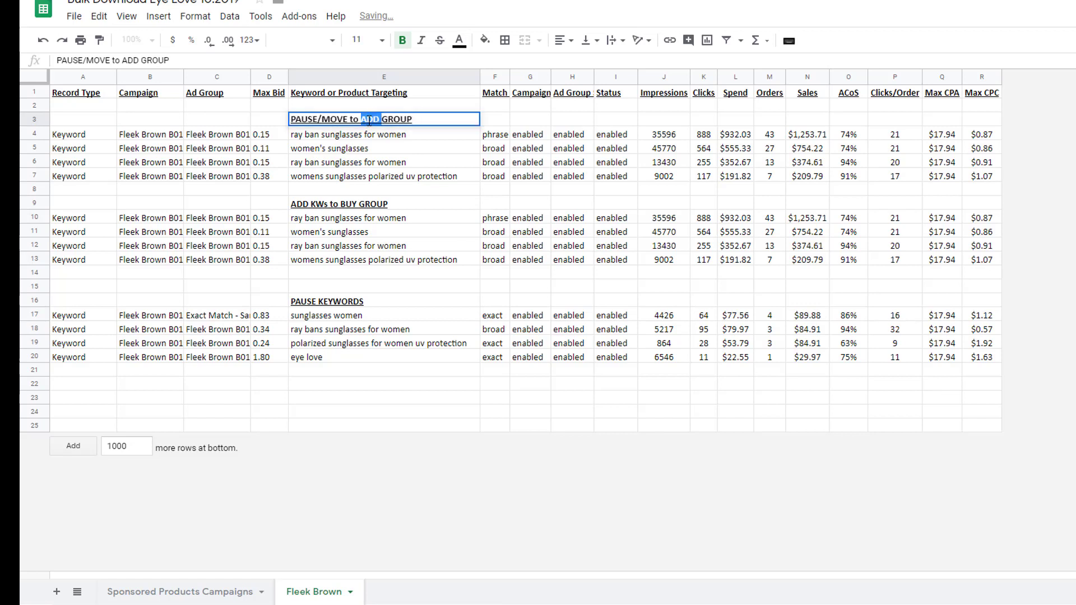
pyautogui.write('BUY')
pyautogui.press('Return')
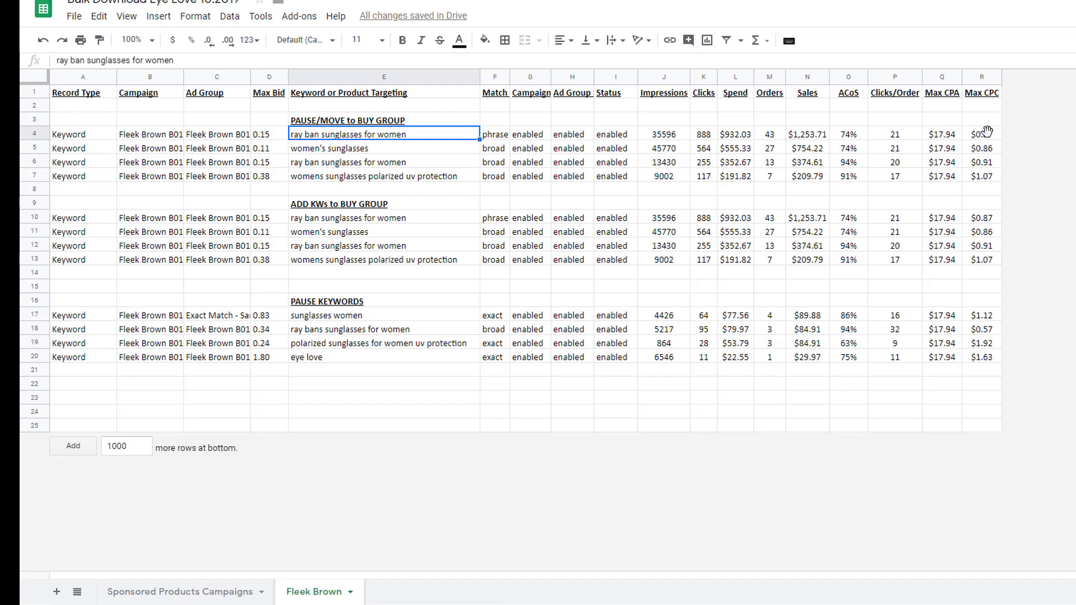
# Review the orders and keywords in the three groups, and check which ad group the keyword in row 4 belongs to.
pyautogui.click(765, 136)
pyautogui.click(768, 149)
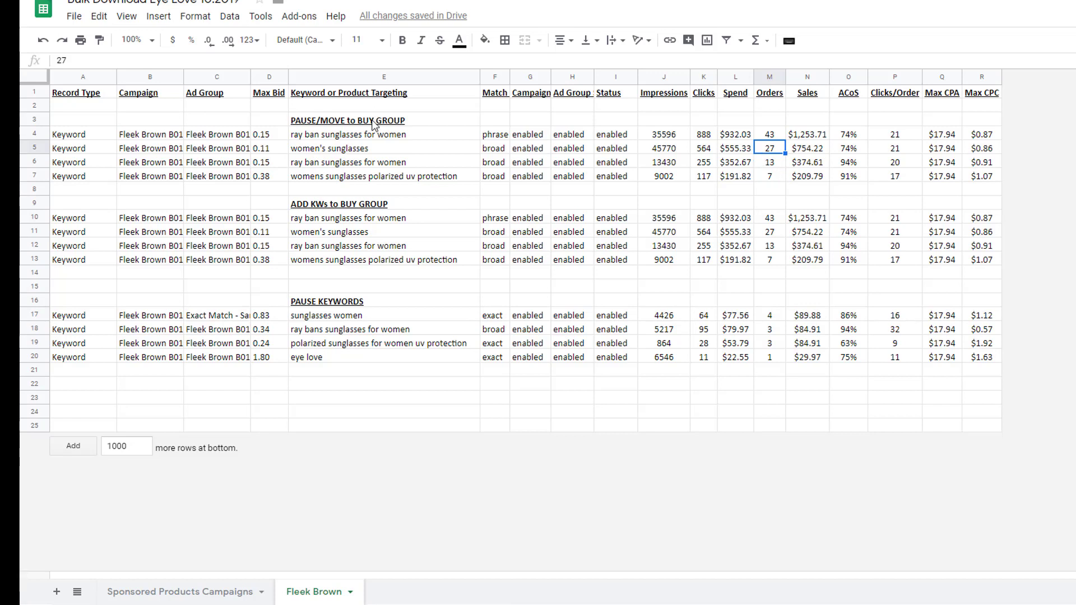
pyautogui.moveTo(367, 136); pyautogui.dragTo(365, 182)
pyautogui.moveTo(350, 223); pyautogui.dragTo(337, 263)
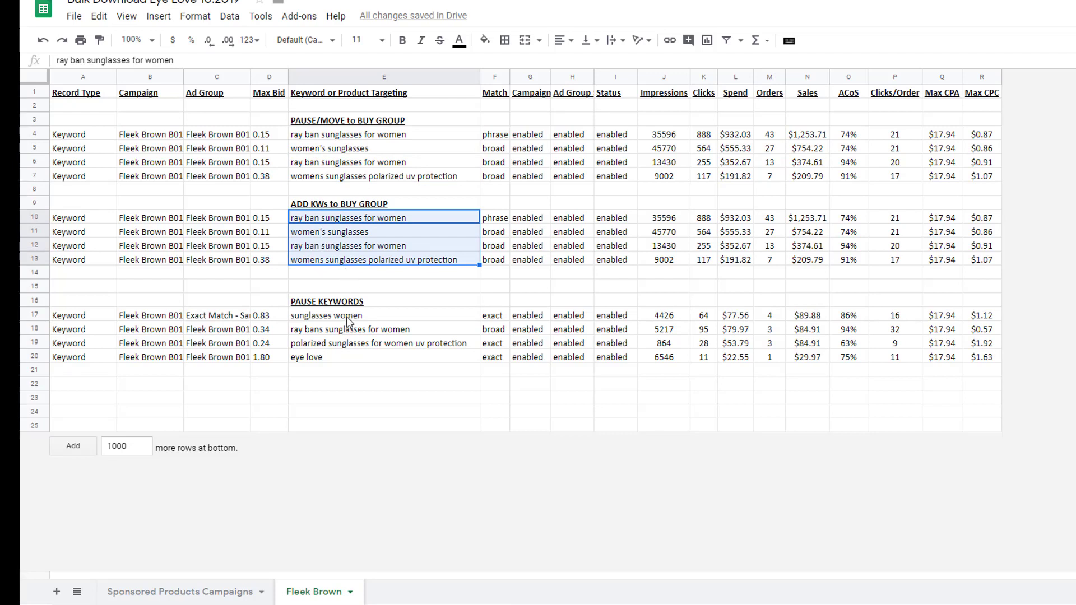
pyautogui.moveTo(348, 318); pyautogui.dragTo(338, 361)
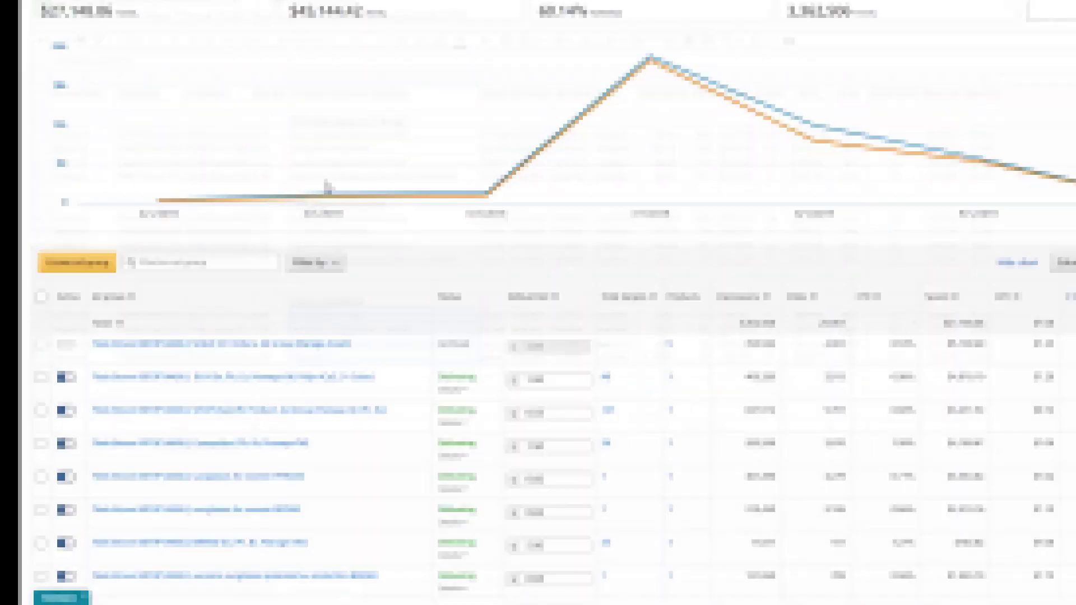
pyautogui.scroll(-2, 380, 219)
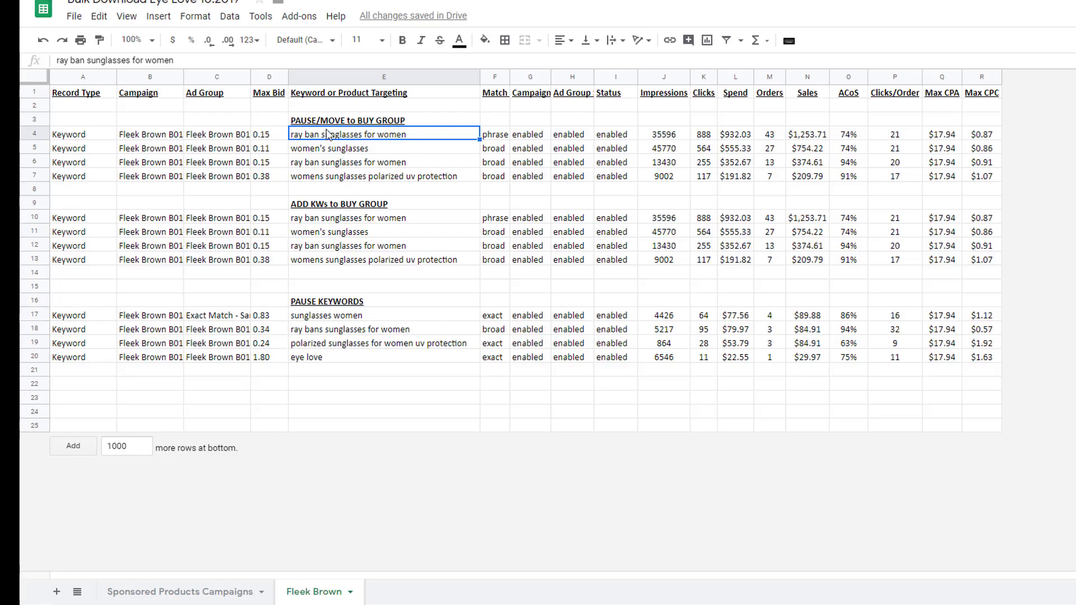
pyautogui.click(211, 135)
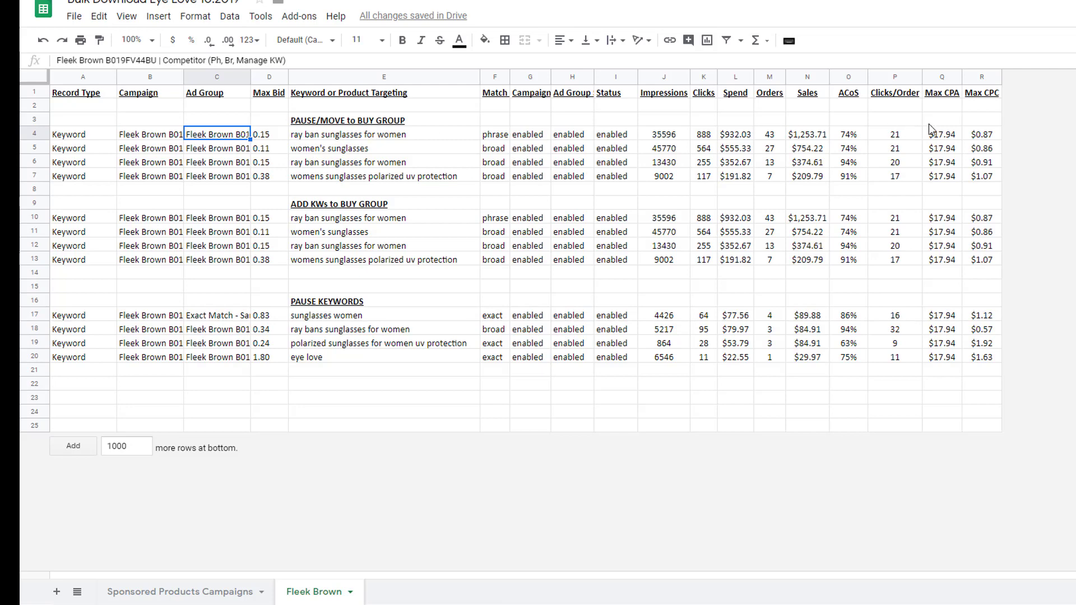
# Copy the keyword "ray ban sunglasses for women" from E4, switch to Amazon Seller Central and open the "Competitor (Ph, Br, Manage KW)" ad group.
pyautogui.click(989, 136)
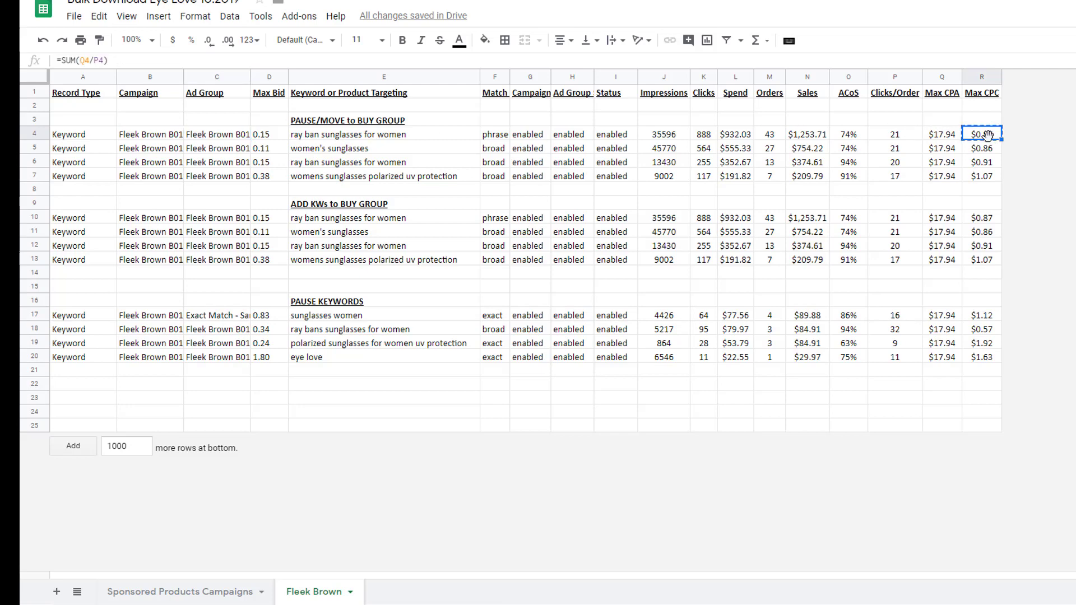
pyautogui.click(420, 139)
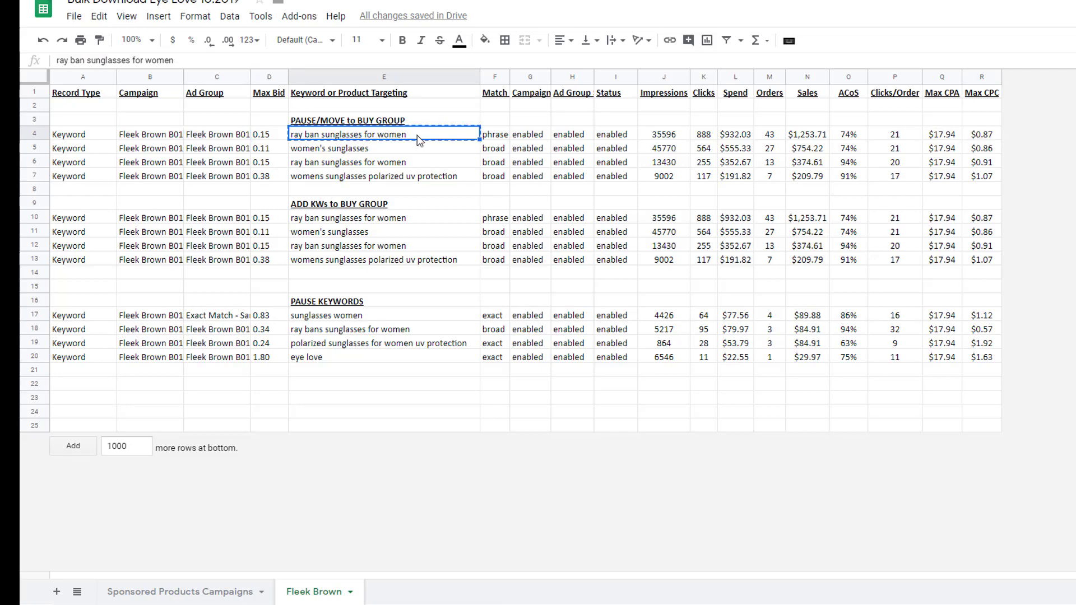
pyautogui.hotkey('alt', 'Tab')
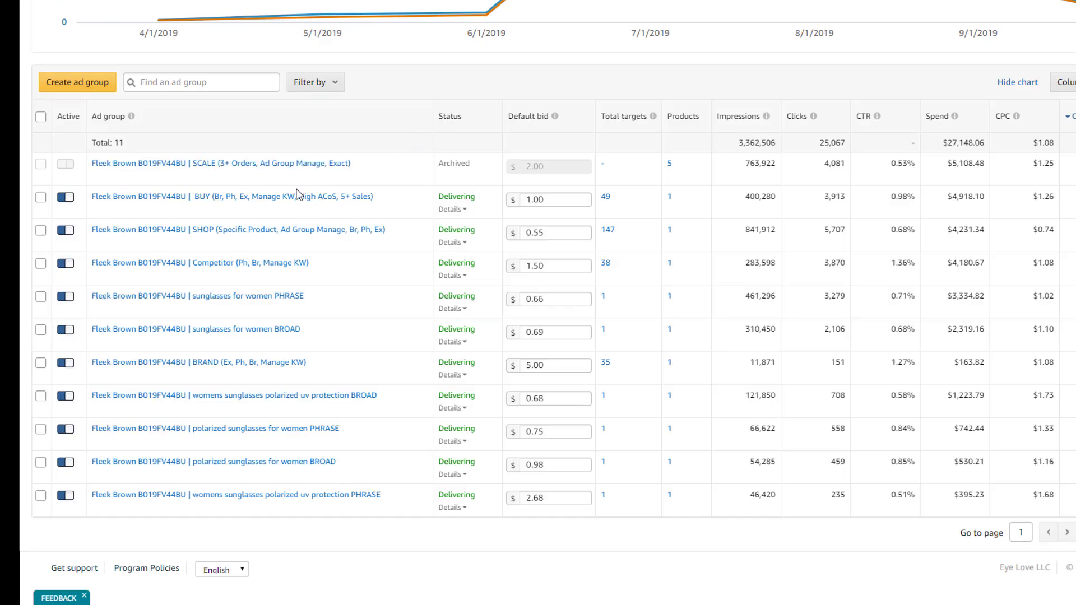
pyautogui.click(252, 263)
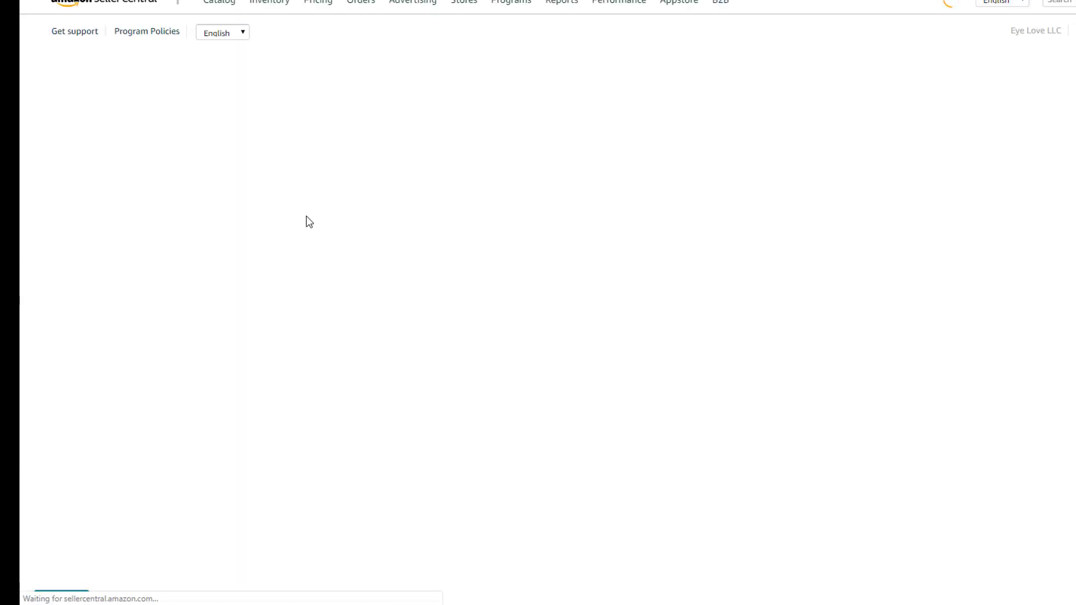
pyautogui.click(234, 408)
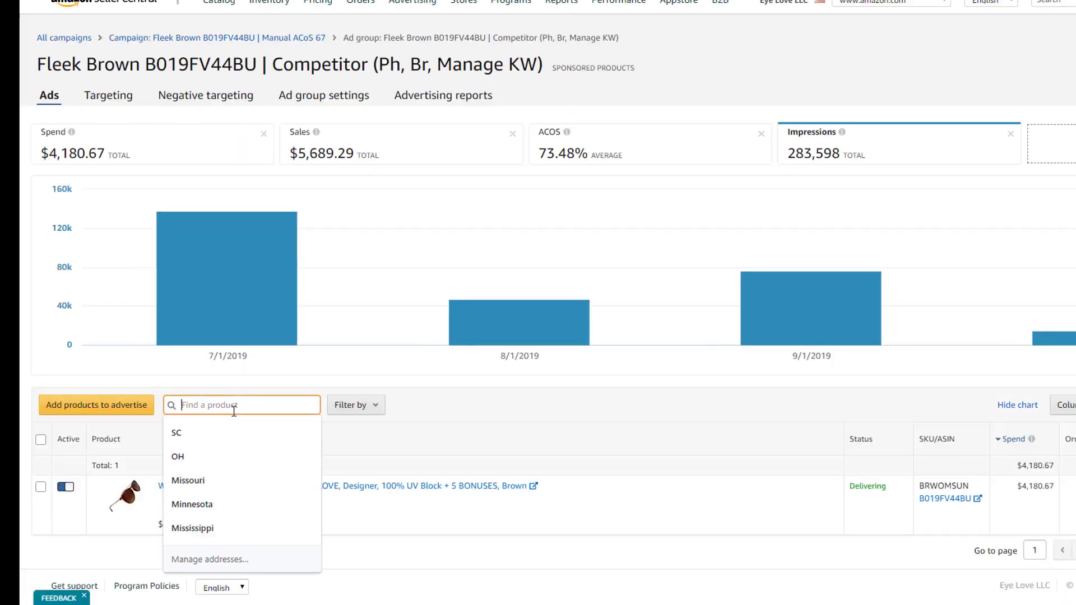
pyautogui.hotkey('ctrl', 'v')
pyautogui.press('Return')
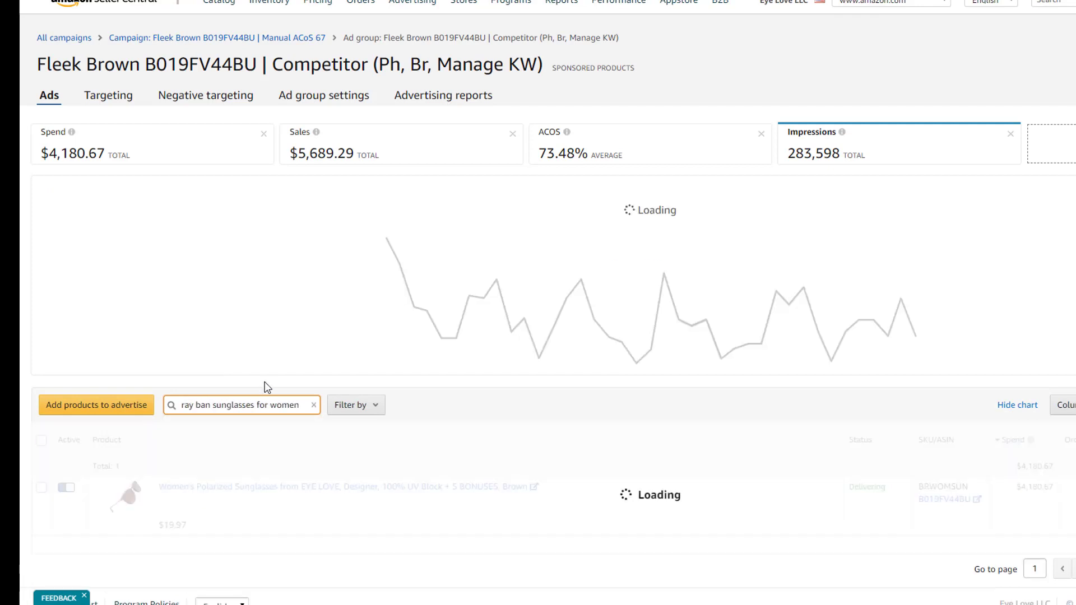
# Filter the Competitor ad group's targeting keywords by "ray ban sunglasses for women".
pyautogui.click(89, 95)
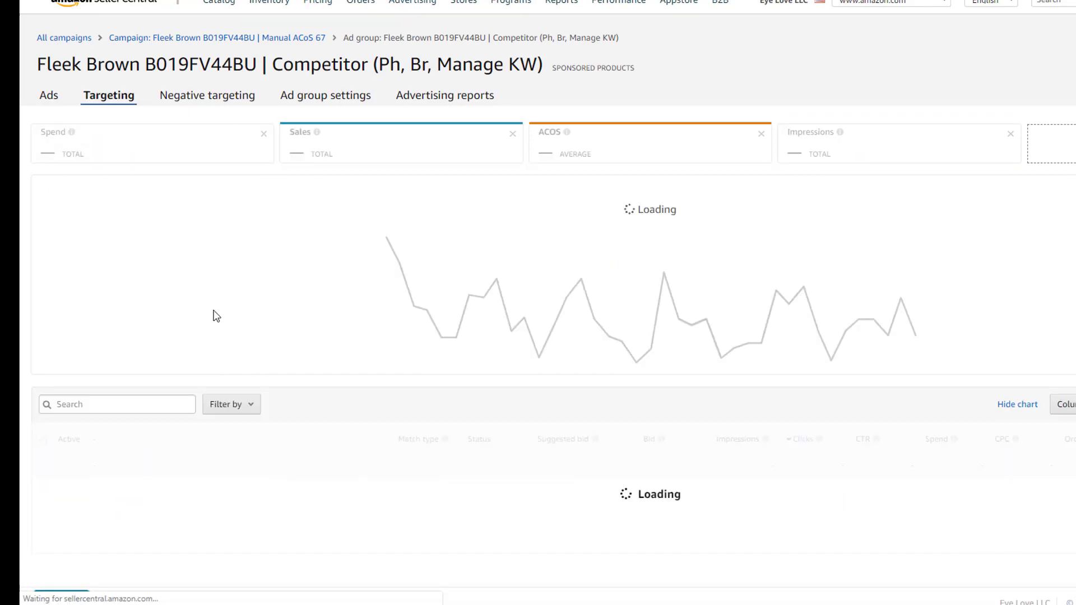
pyautogui.click(159, 404)
pyautogui.write('ray ban sunglasses for women')
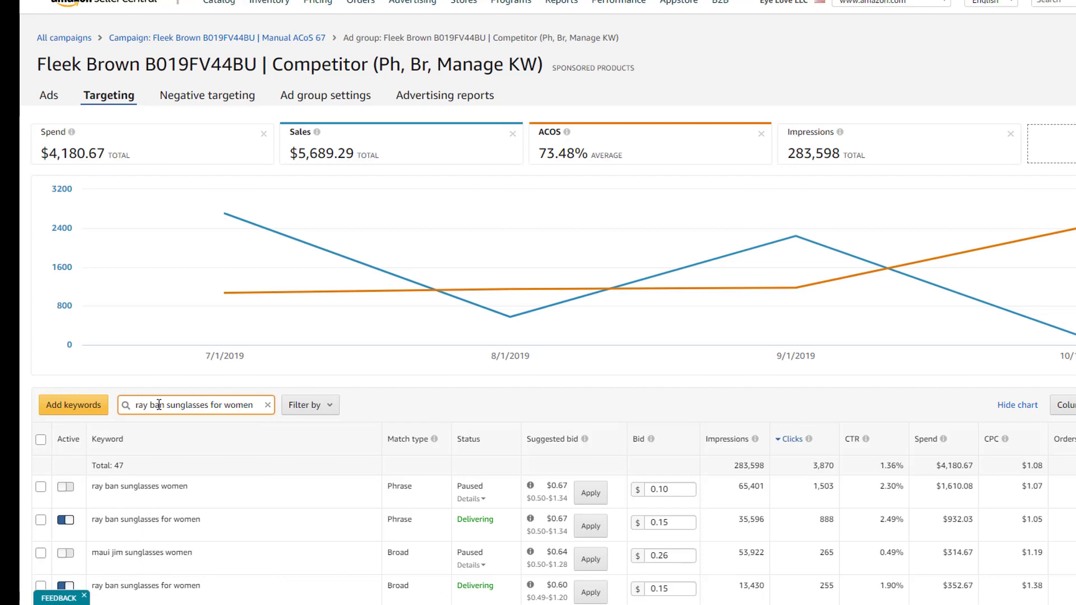
pyautogui.press('Return')
pyautogui.moveTo(352, 319)
pyautogui.scroll(-1, 352, 295)
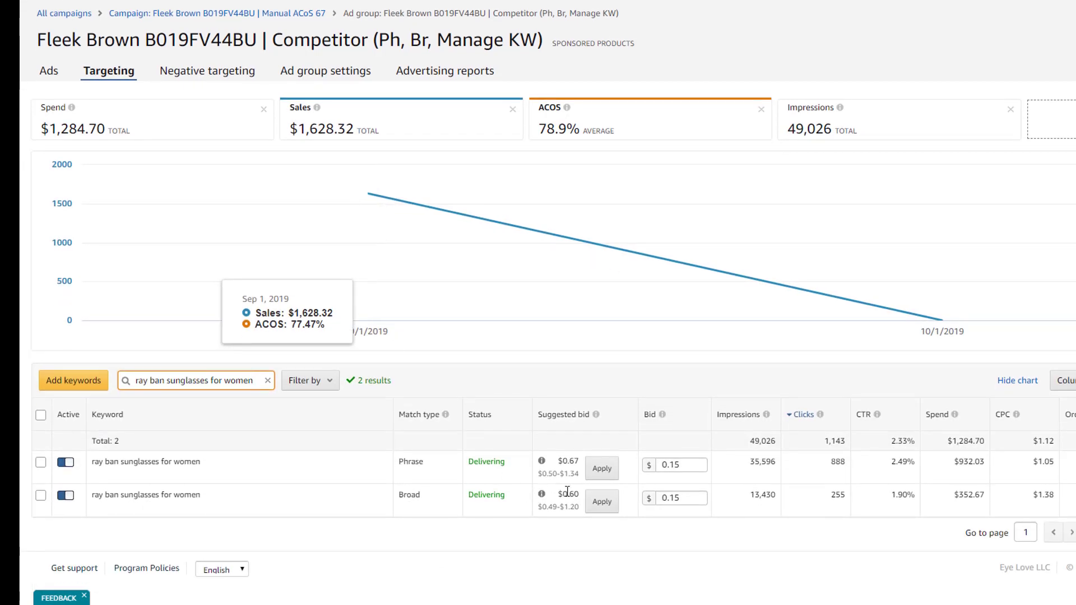
# Check the match type of row 4 in the spreadsheet, and save a $0.87 bid for the phrase-match "ray ban sunglasses for women" keyword.
pyautogui.hotkey('alt', 'Tab')
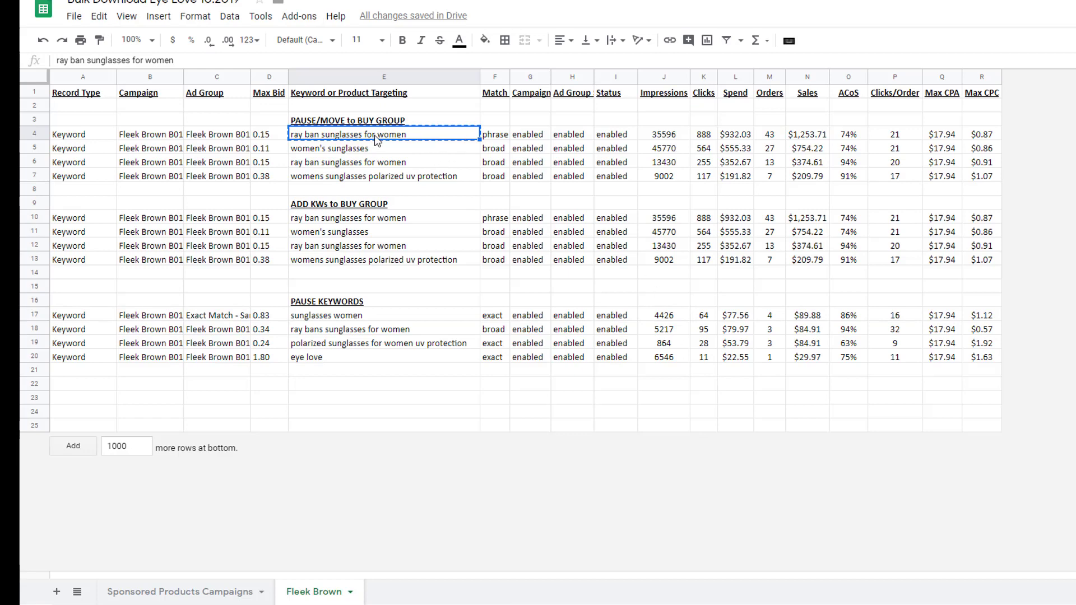
pyautogui.click(503, 135)
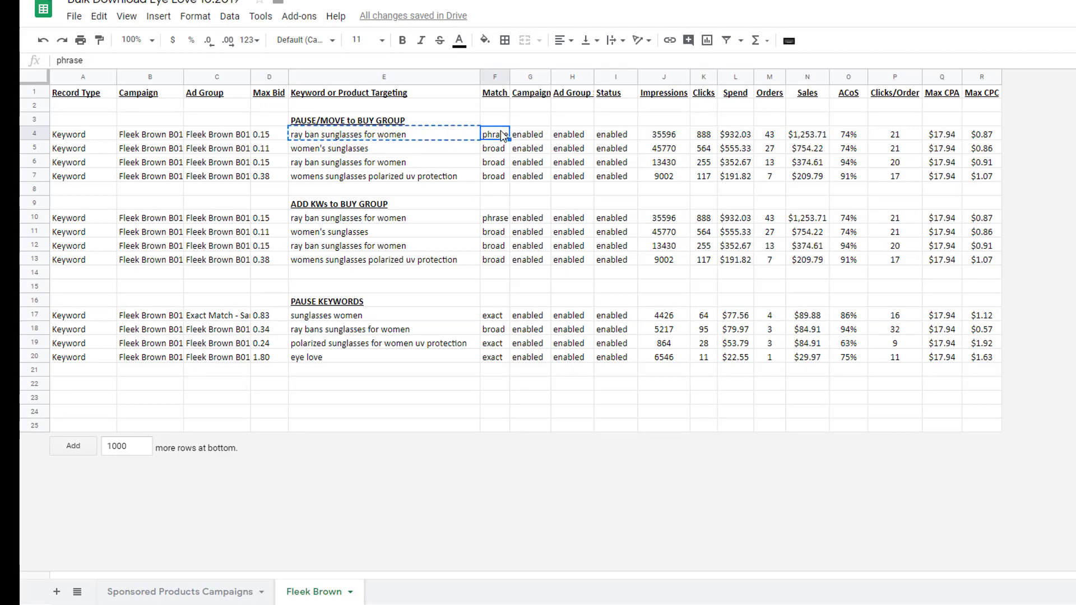
pyautogui.hotkey('alt', 'Tab')
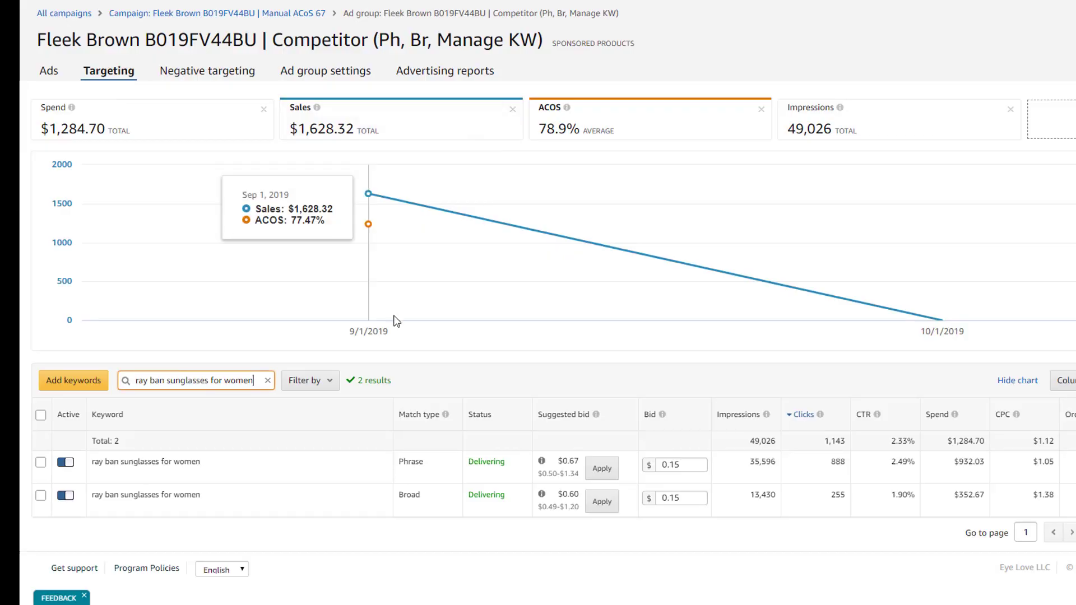
pyautogui.click(699, 463)
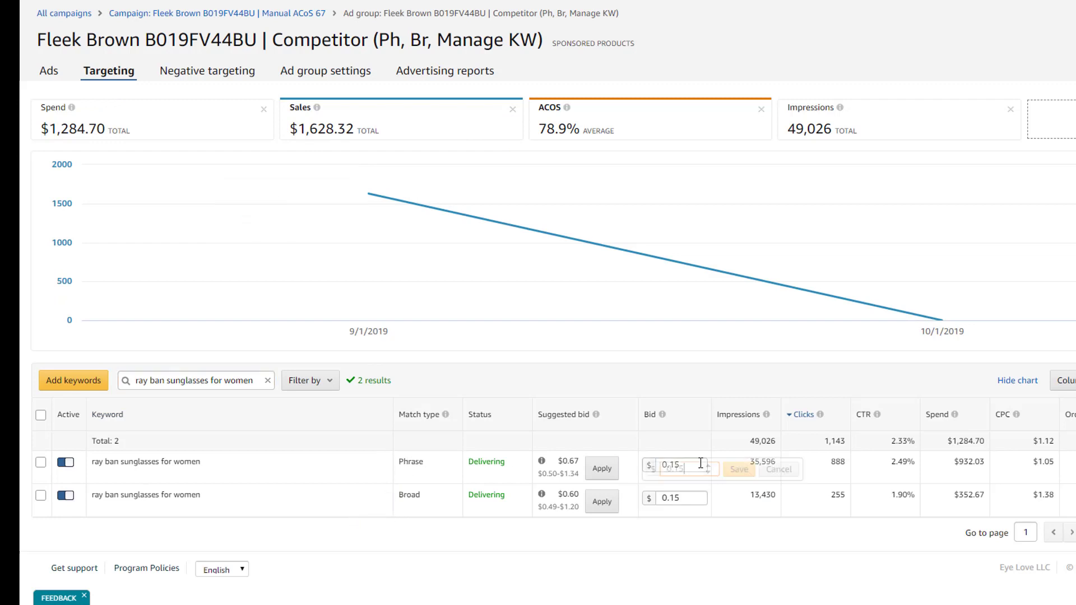
pyautogui.write('0.87')
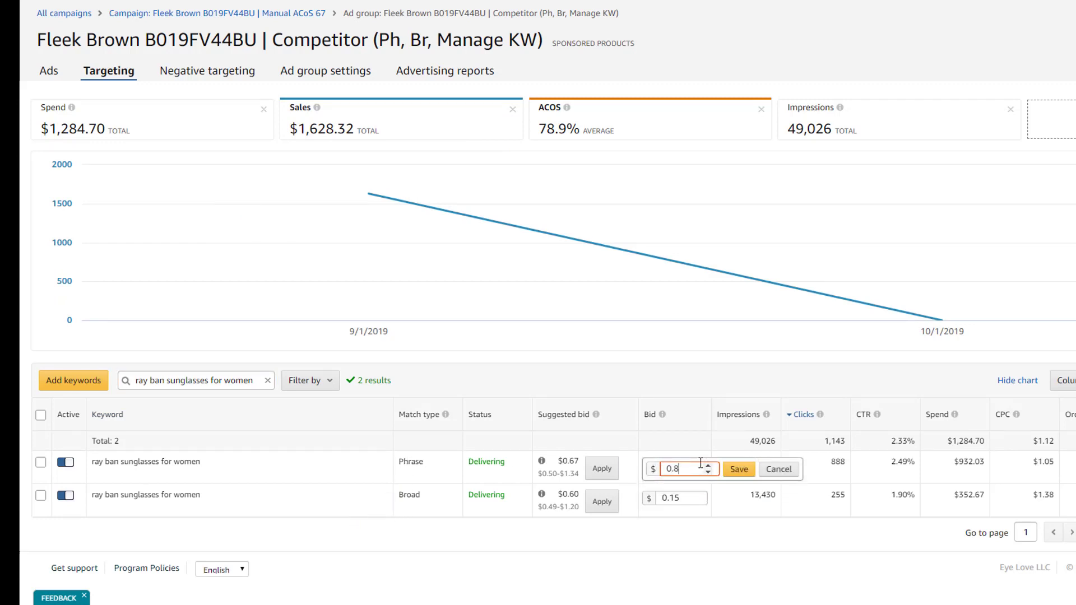
pyautogui.click(729, 470)
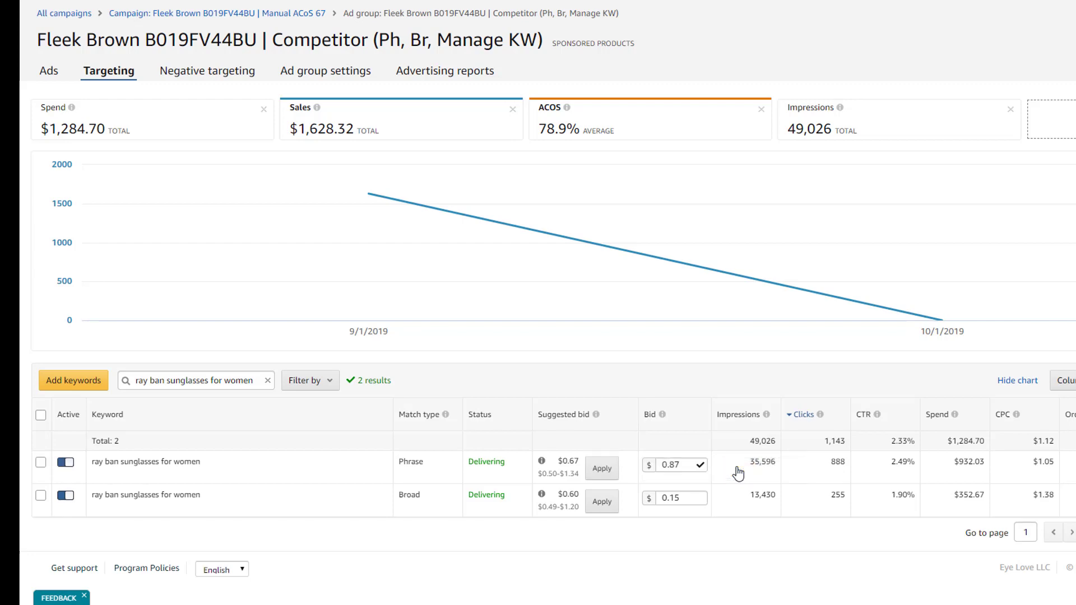
# Strike through the phrase-match keyword "ray ban sunglasses for women" in E4 and E10 of the Fleek Brown sheet.
pyautogui.hotkey('ctrl', 'Tab')
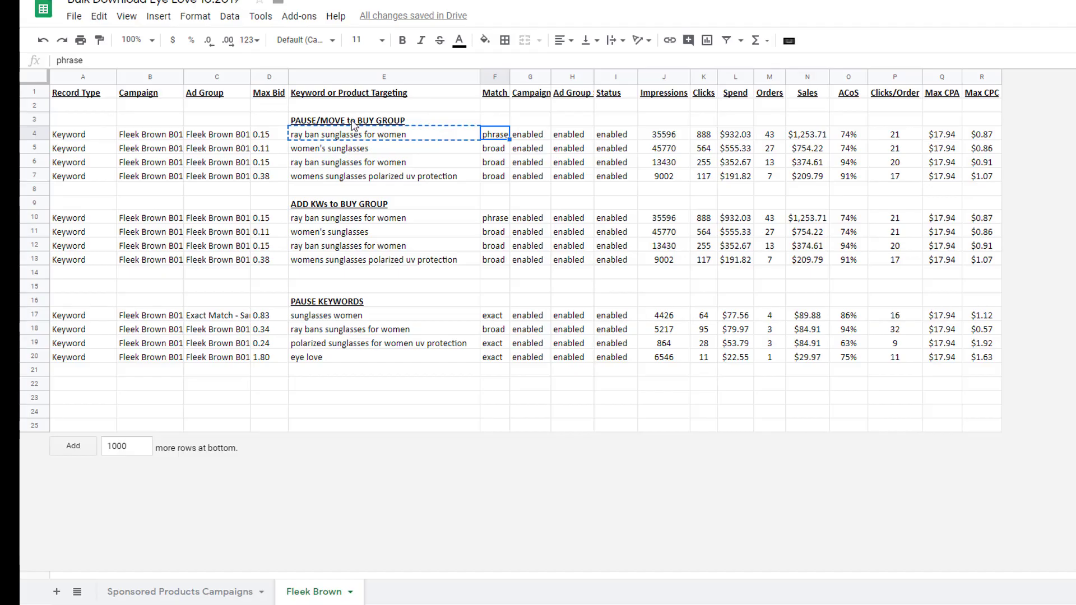
pyautogui.click(354, 134)
pyautogui.hotkey('alt', 'shift', '5')
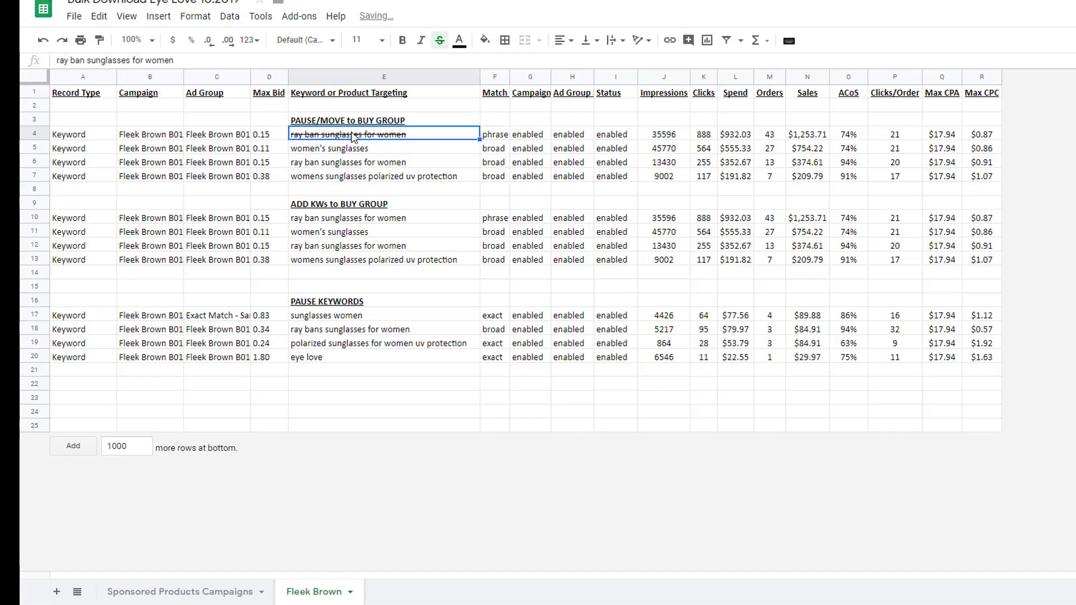
pyautogui.press('Down')
pyautogui.press('Down')
pyautogui.press('Down')
pyautogui.press('Down')
pyautogui.press('Down')
pyautogui.press('Down')
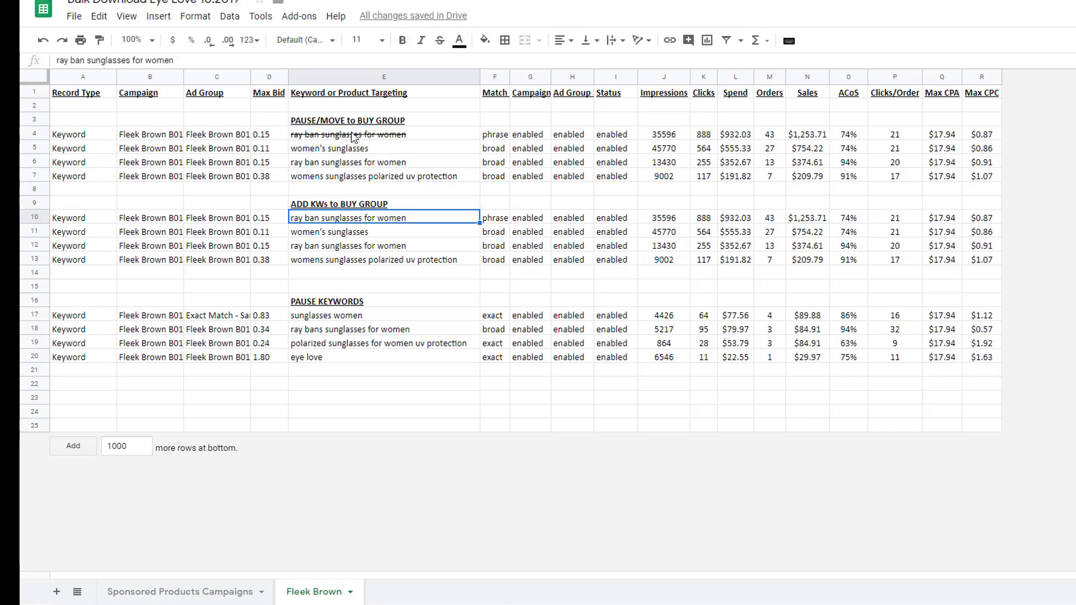
pyautogui.hotkey('alt', 'shift', '5')
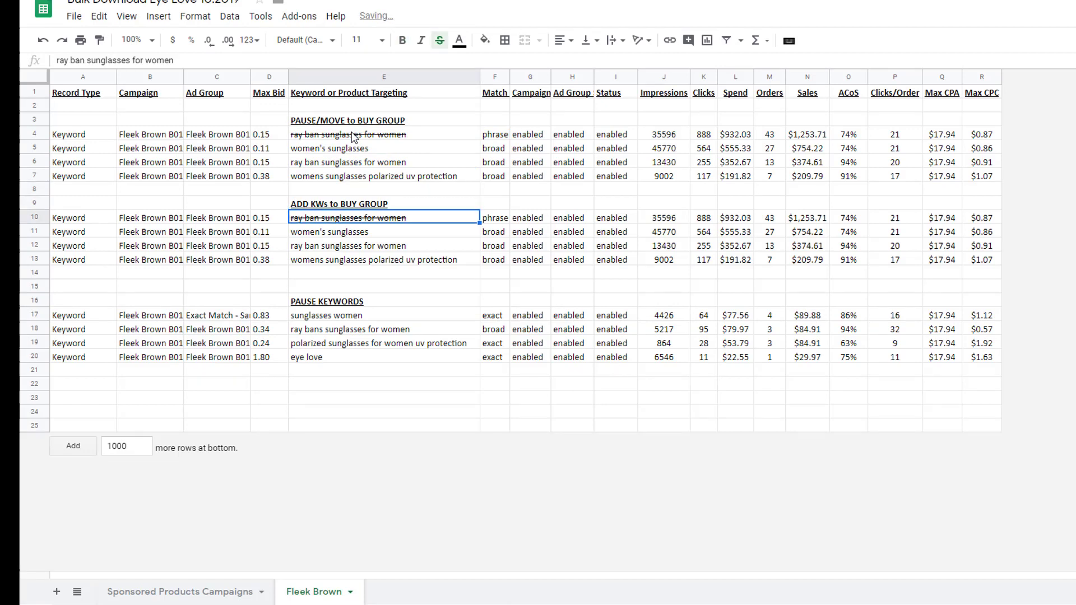
# Check row 5's ad group, copy its keyword "women's sunglasses", and open the matching BUY ad group in Amazon Seller Central.
pyautogui.click(240, 151)
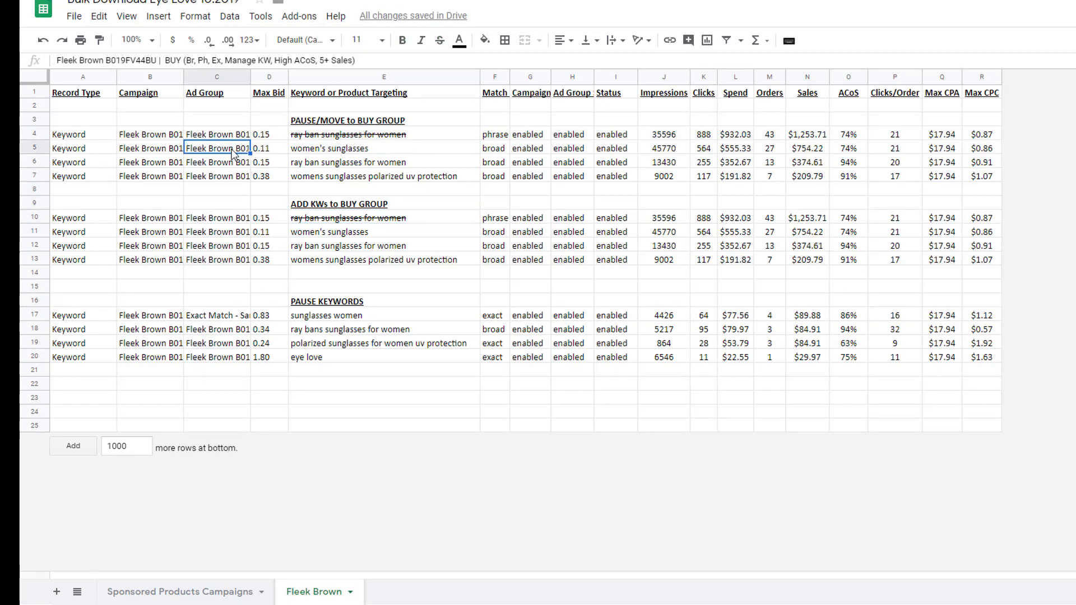
pyautogui.click(332, 151)
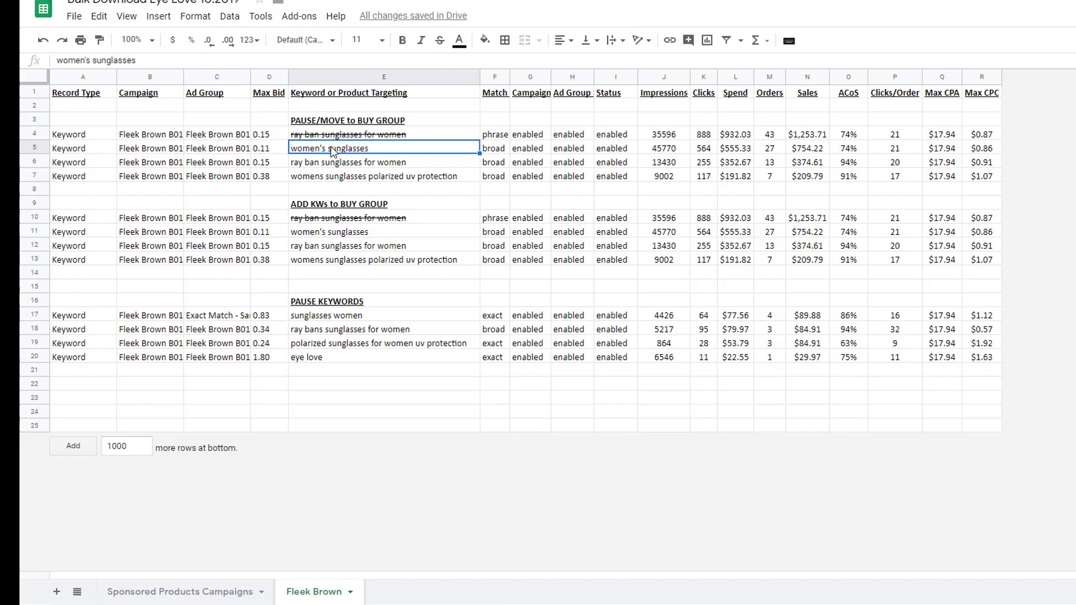
pyautogui.click(211, 152)
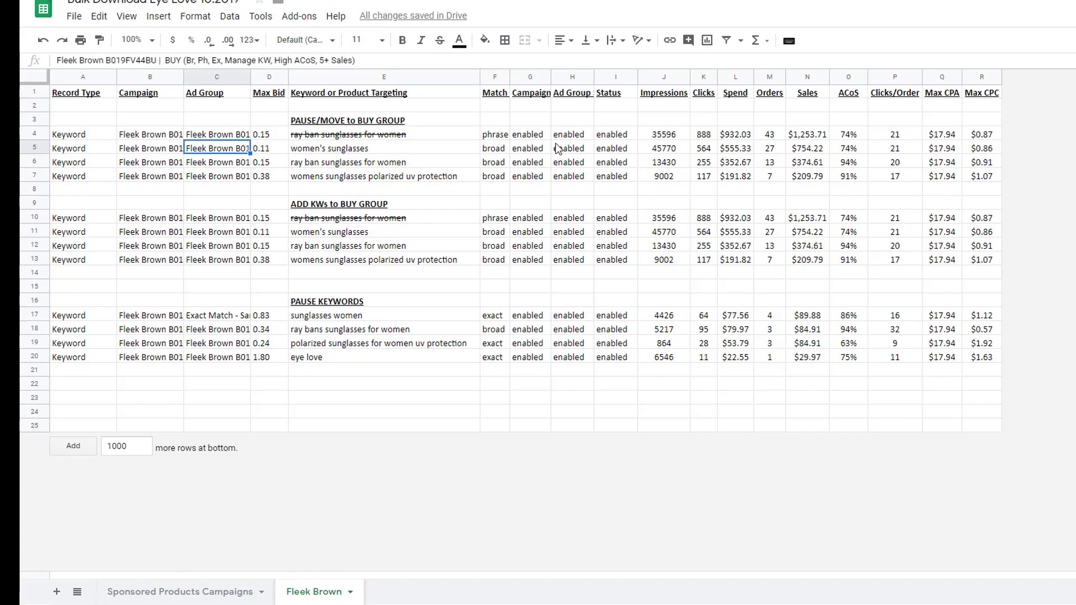
pyautogui.click(412, 148)
pyautogui.hotkey('alt', 'Tab')
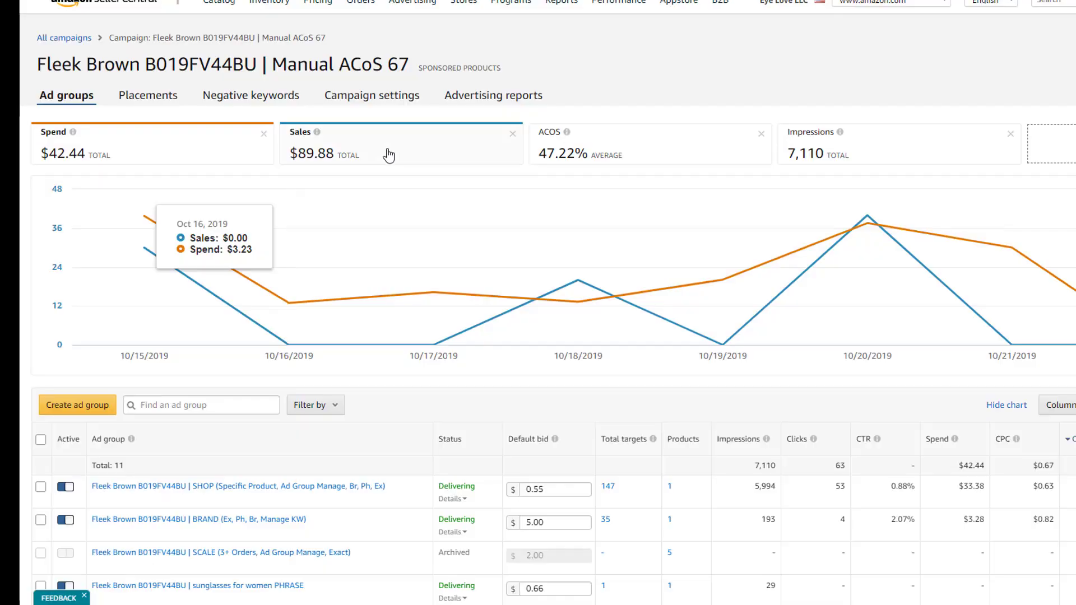
pyautogui.scroll(-5, 244, 371)
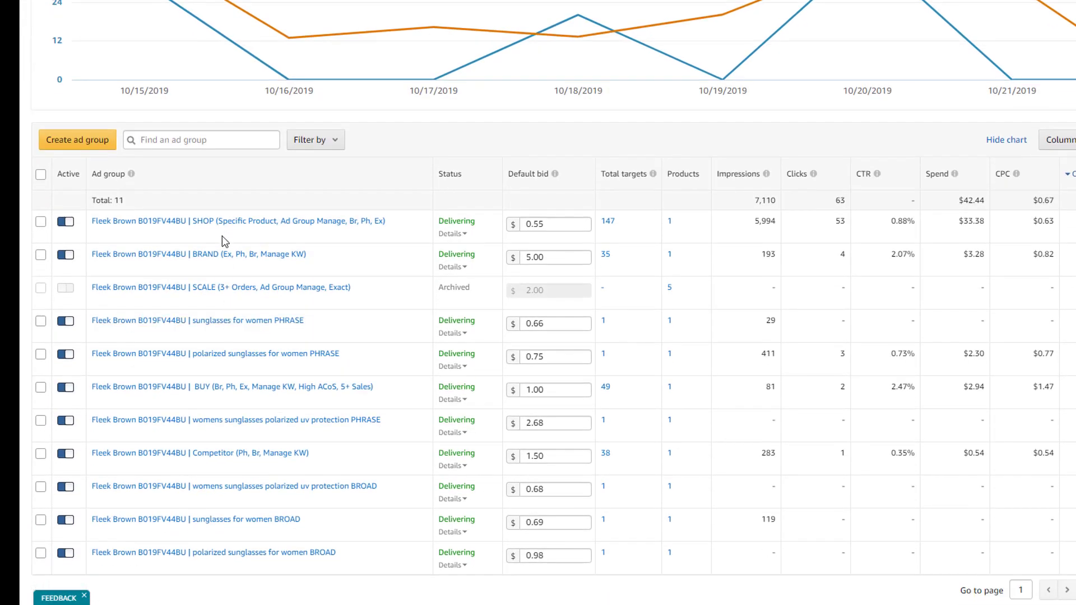
pyautogui.click(243, 386)
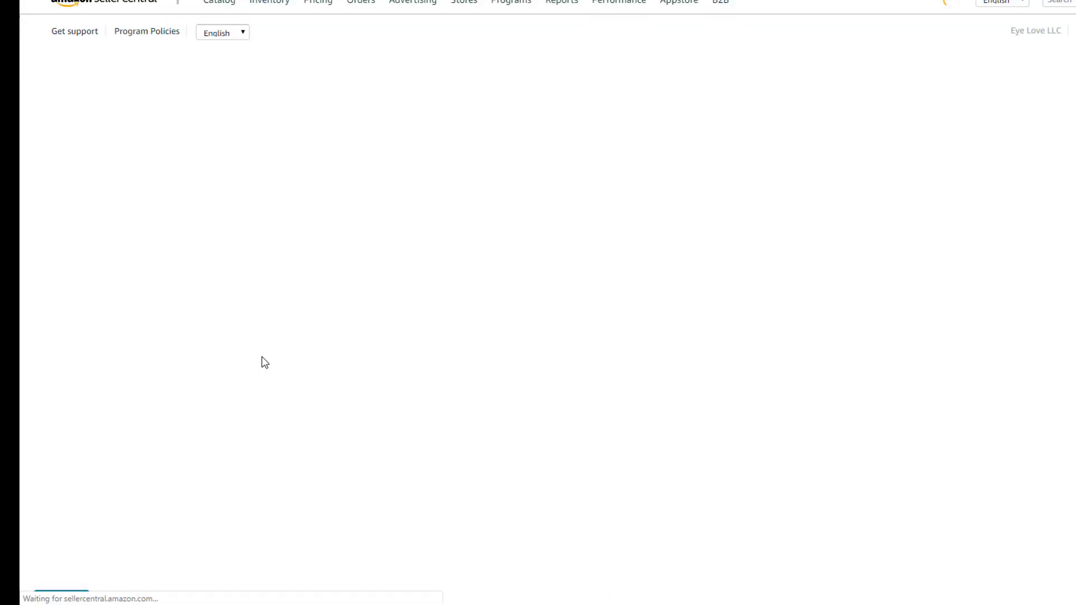
pyautogui.tripleClick(257, 404)
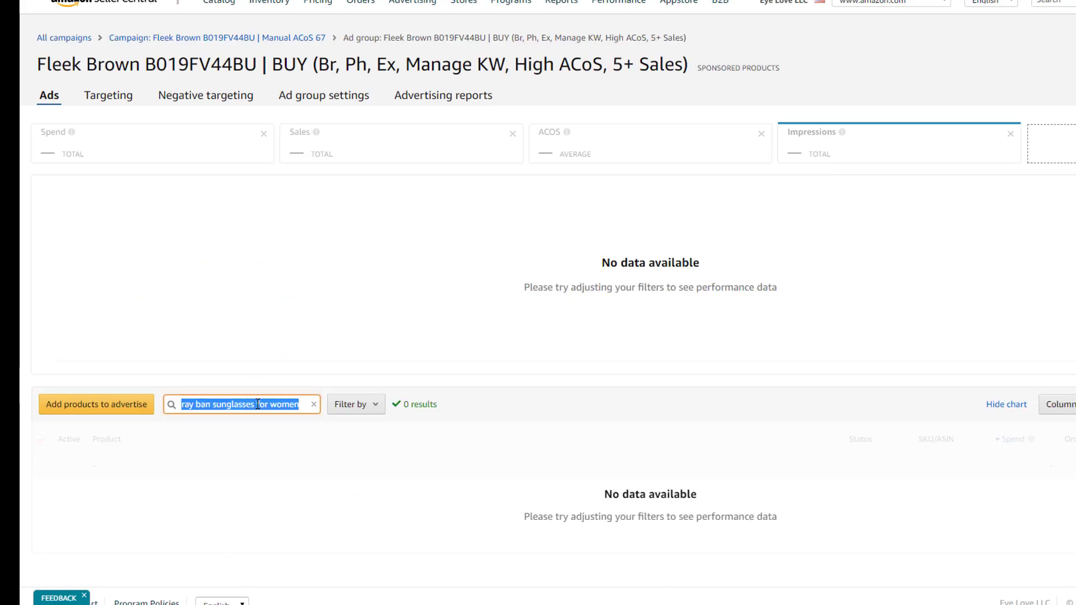
pyautogui.write("women's sunglasses")
pyautogui.press('Return')
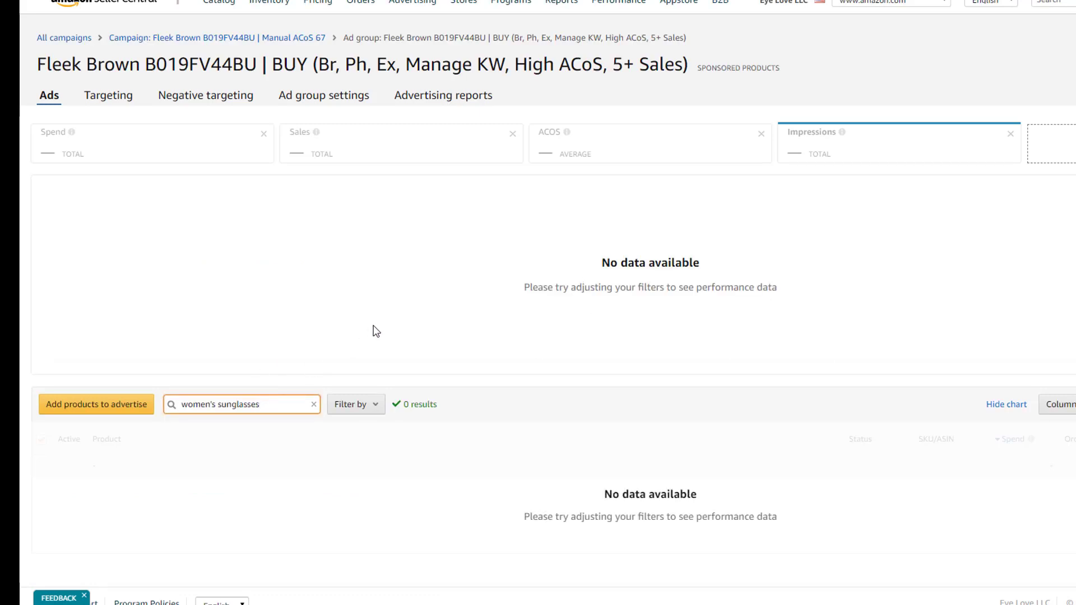
pyautogui.scroll(-1, 376, 331)
# Filter the BUY ad group's targeting keywords by "women's sunglasses".
pyautogui.click(108, 61)
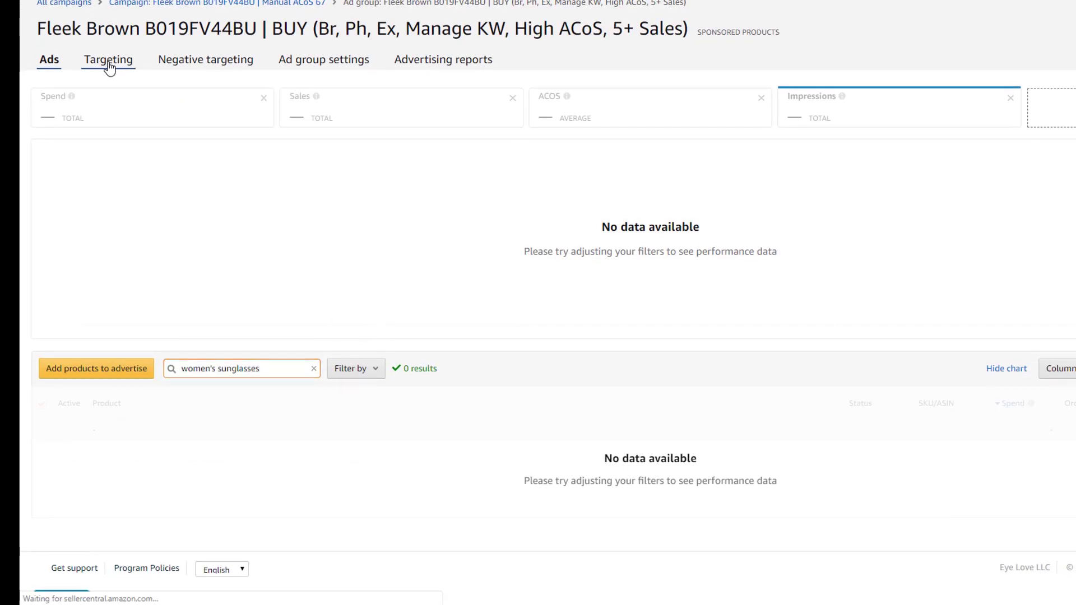
pyautogui.click(153, 368)
pyautogui.hotkey('ctrl', 'a')
pyautogui.write("women's sunglasses")
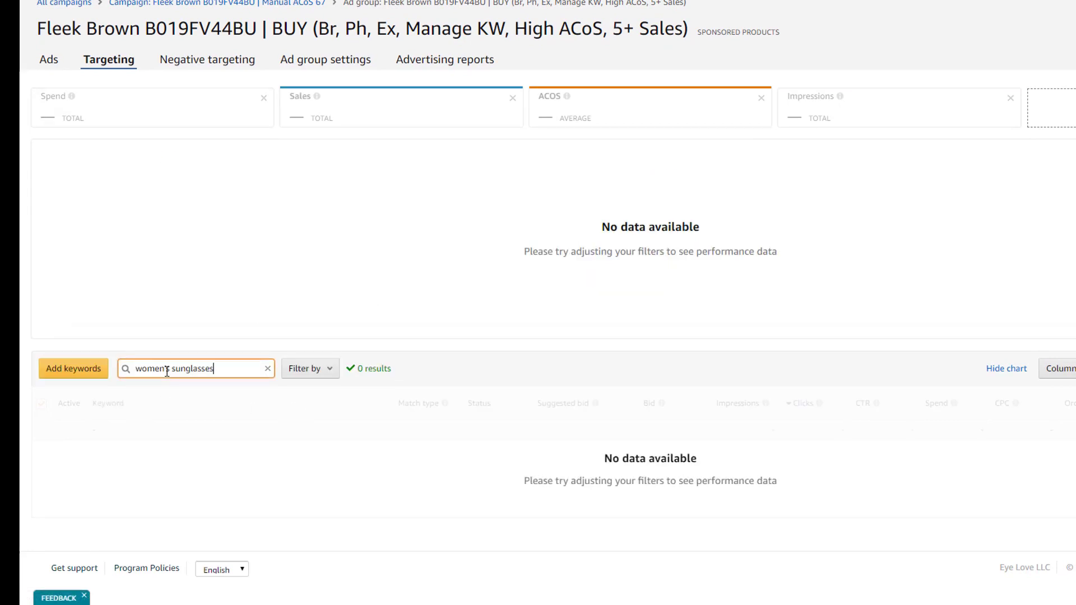
pyautogui.press('Return')
pyautogui.scroll(-2, 458, 323)
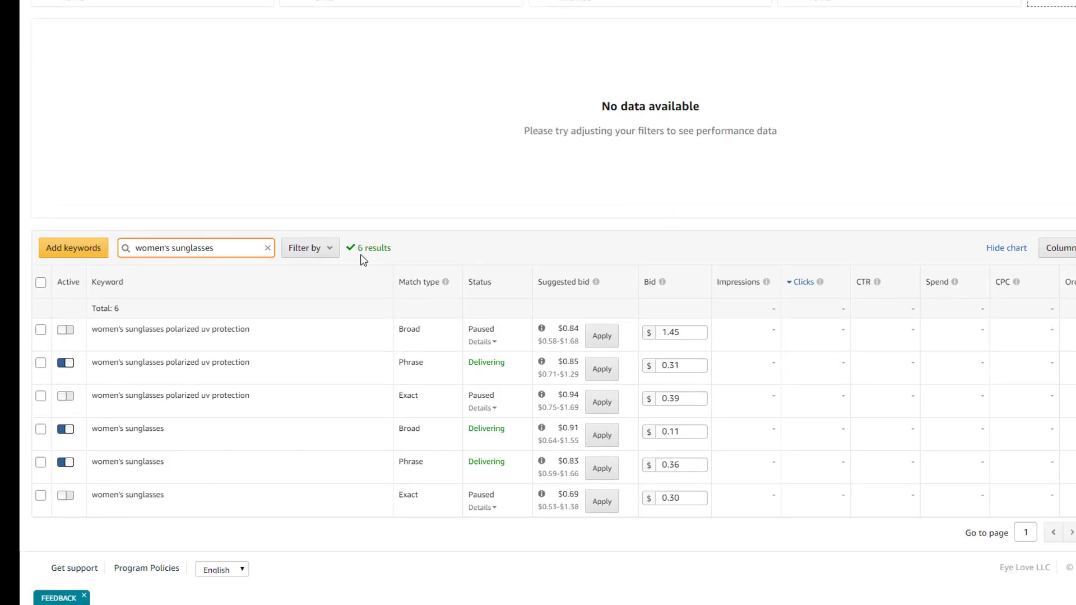
# Check row 5's match type and Max CPC in the spreadsheet, and save a $0.86 bid for the broad-match "women's sunglasses" keyword.
pyautogui.hotkey('ctrl', 'Tab')
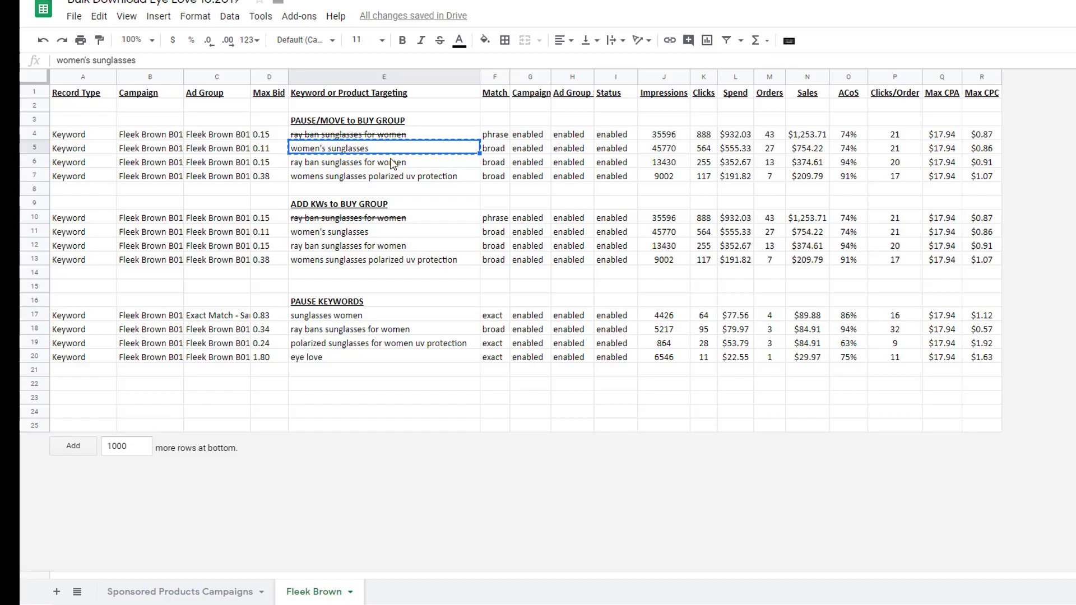
pyautogui.hotkey('ctrl', 'shift', 'Tab')
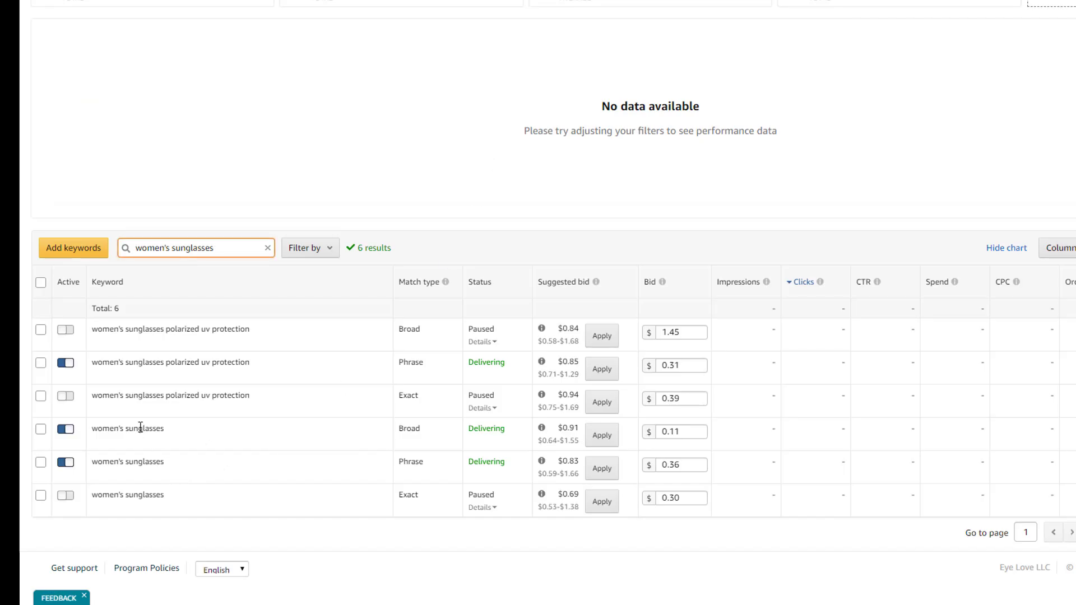
pyautogui.click(688, 432)
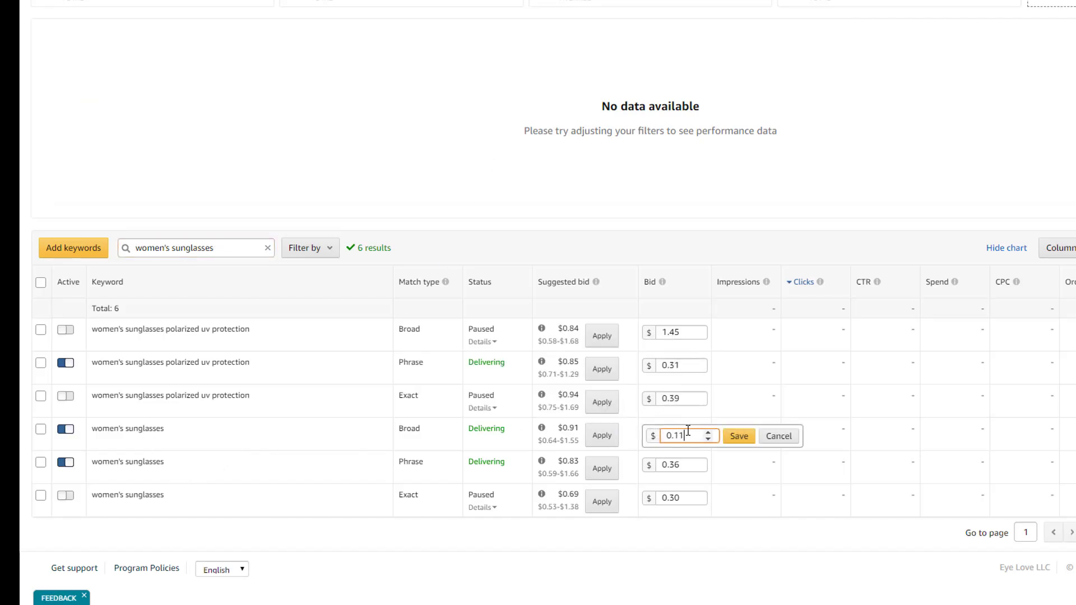
pyautogui.doubleClick(688, 430)
pyautogui.hotkey('ctrl', 'Tab')
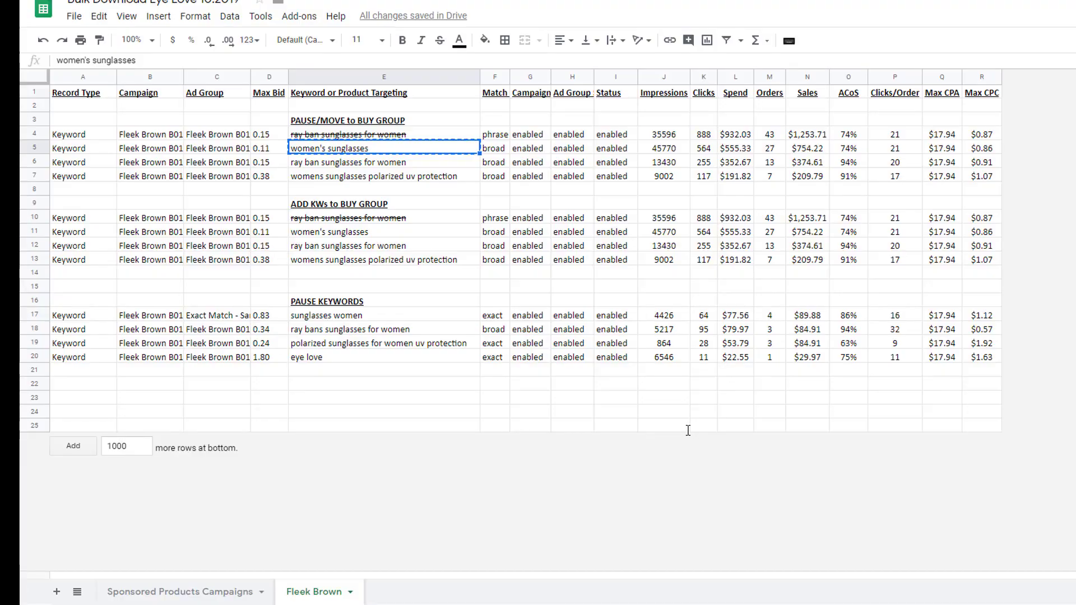
pyautogui.hotkey('ctrl', 'shift', 'Tab')
pyautogui.write('0.86')
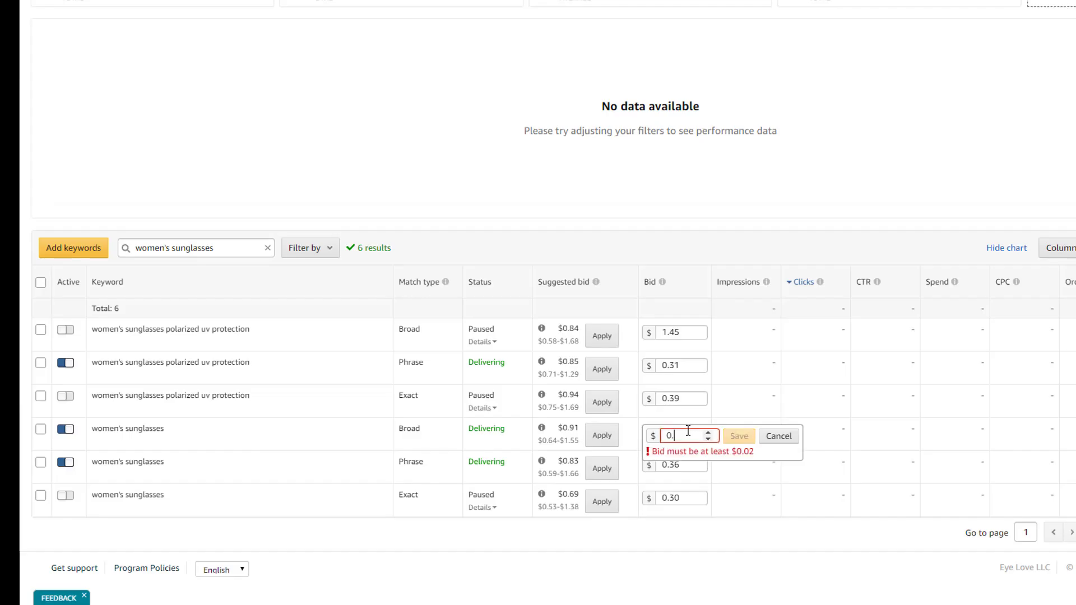
pyautogui.click(736, 438)
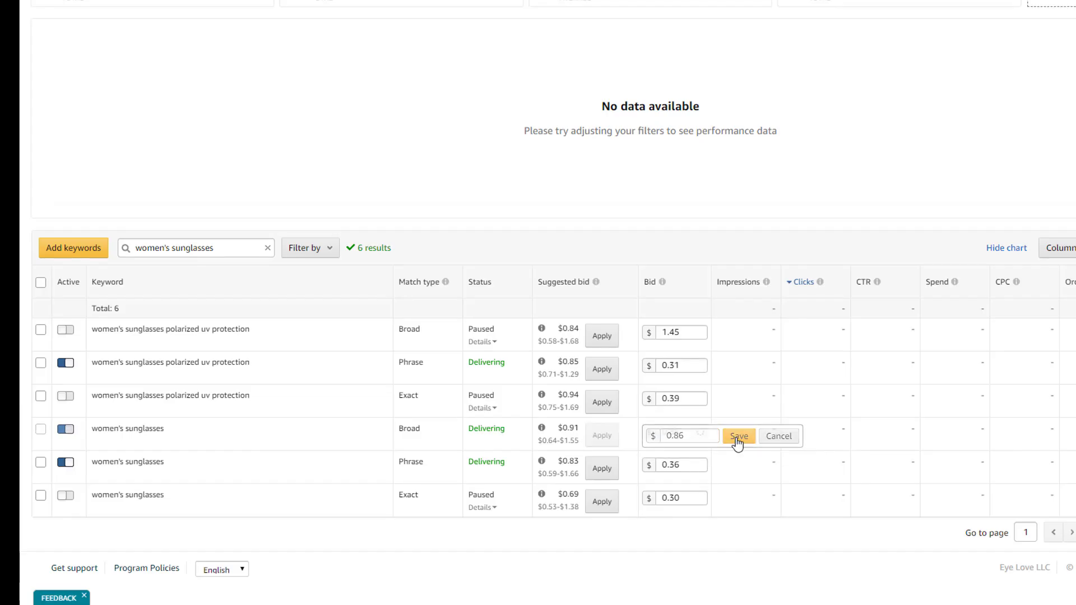
# Strike through the keyword "women's sunglasses" in E5 and E11 of the Fleek Brown sheet.
pyautogui.hotkey('alt', 'Tab')
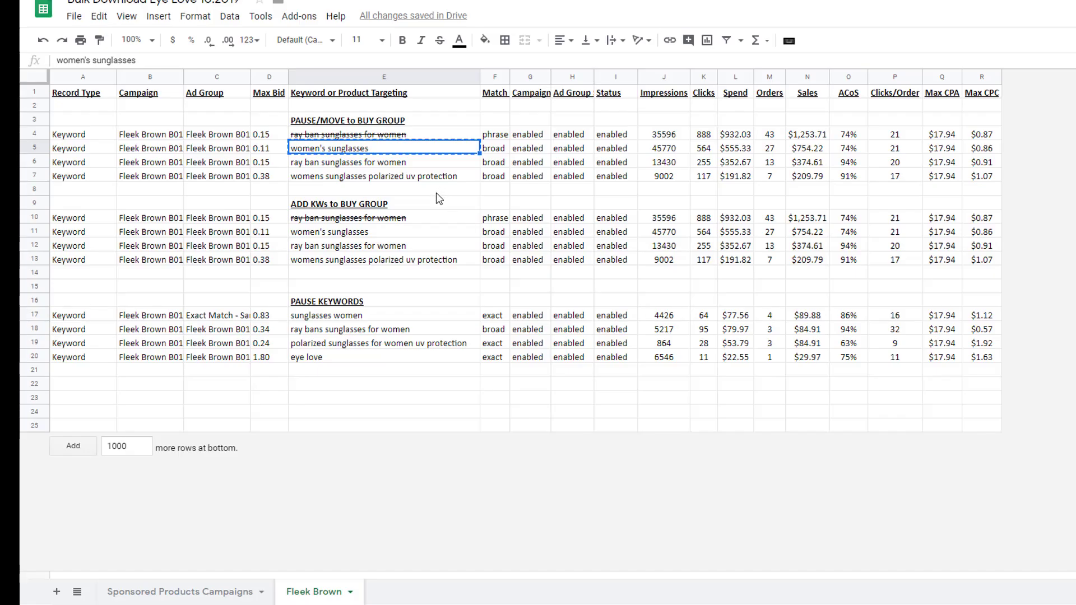
pyautogui.hotkey('alt', 'shift', '5')
pyautogui.press('Down')
pyautogui.press('Down')
pyautogui.press('Down')
pyautogui.press('Down')
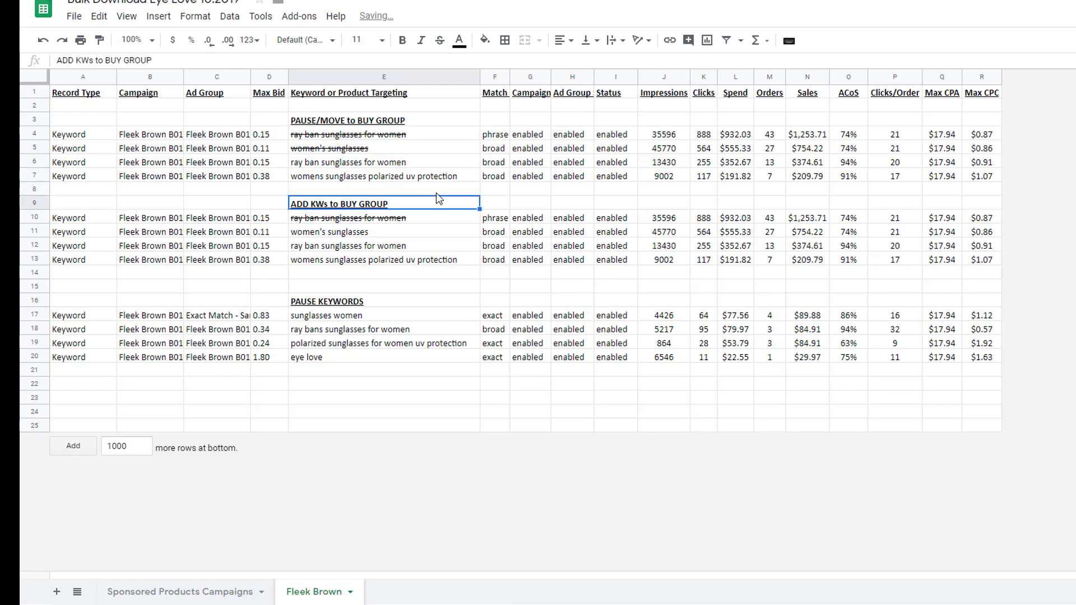
pyautogui.press('Down')
pyautogui.press('Down')
pyautogui.hotkey('alt', 'shift', '5')
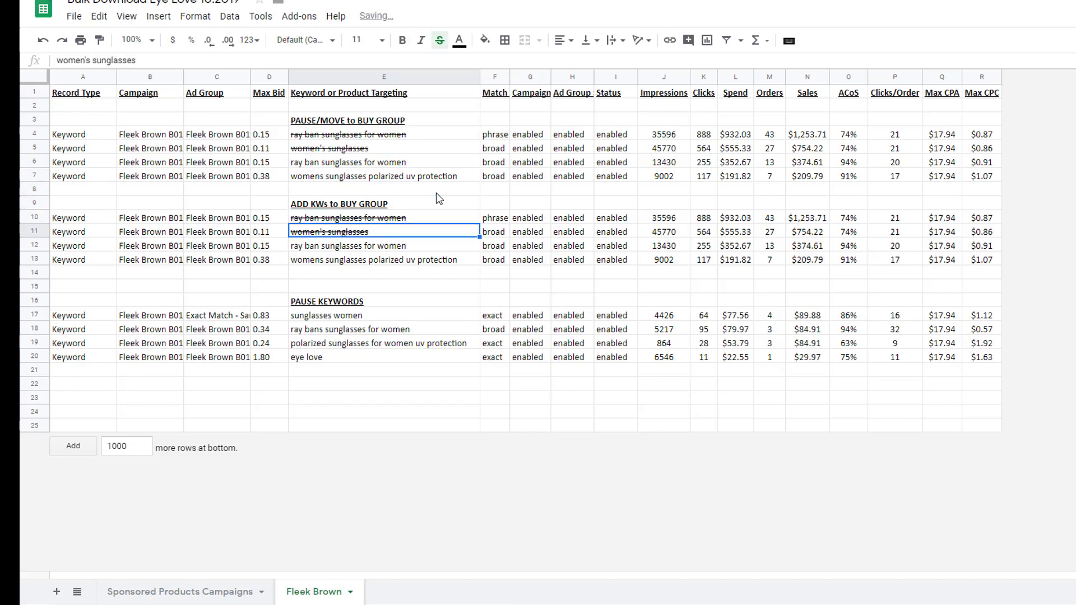
# Check row 6's ad group in the Fleek Brown sheet and copy its keyword "ray ban sunglasses for women".
pyautogui.click(375, 165)
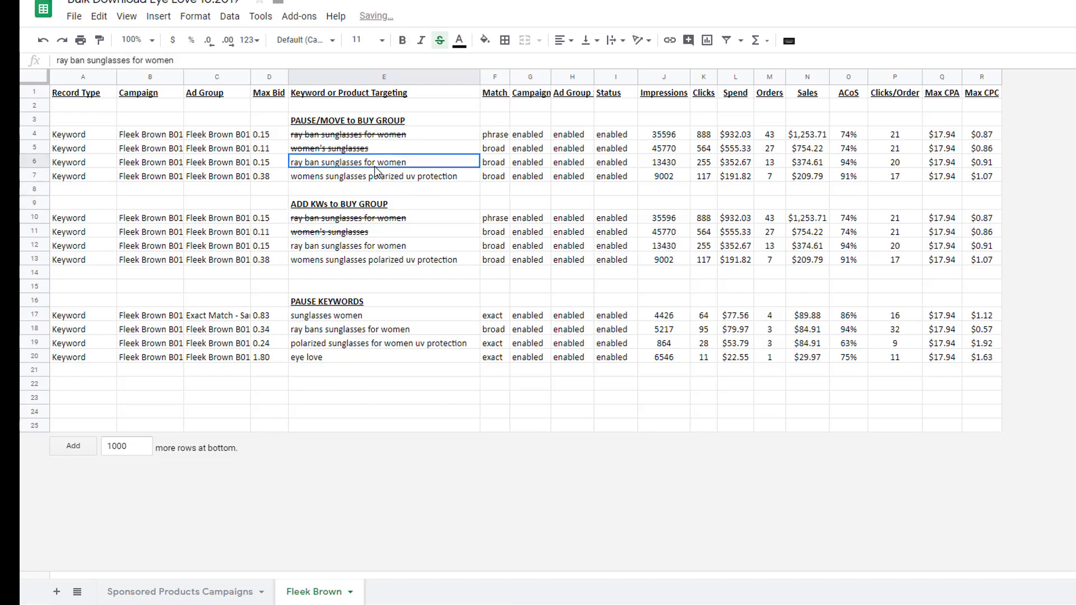
pyautogui.click(230, 166)
pyautogui.click(328, 167)
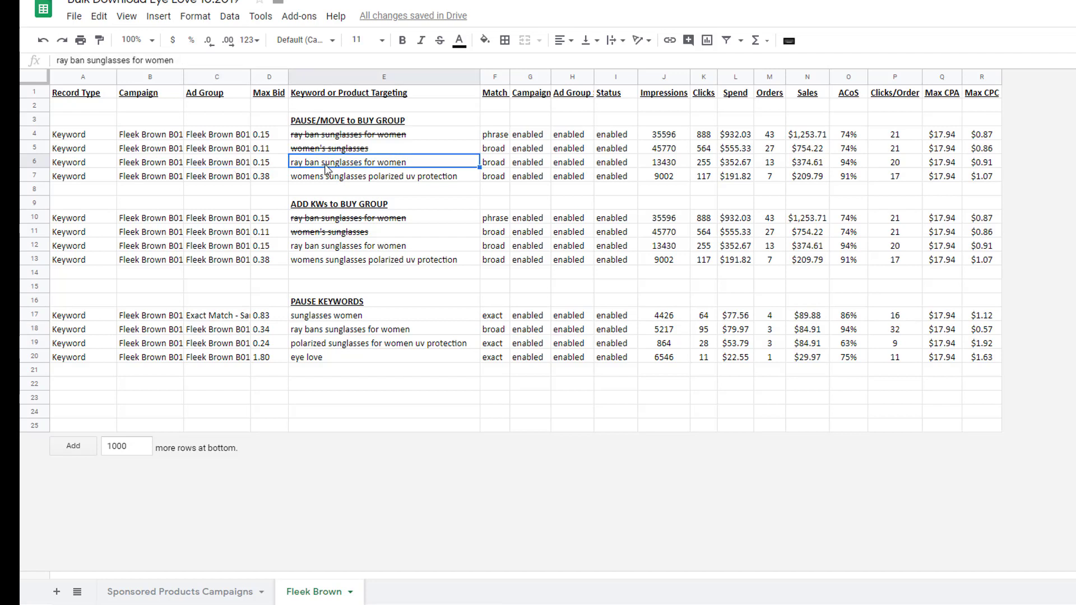
pyautogui.click(229, 176)
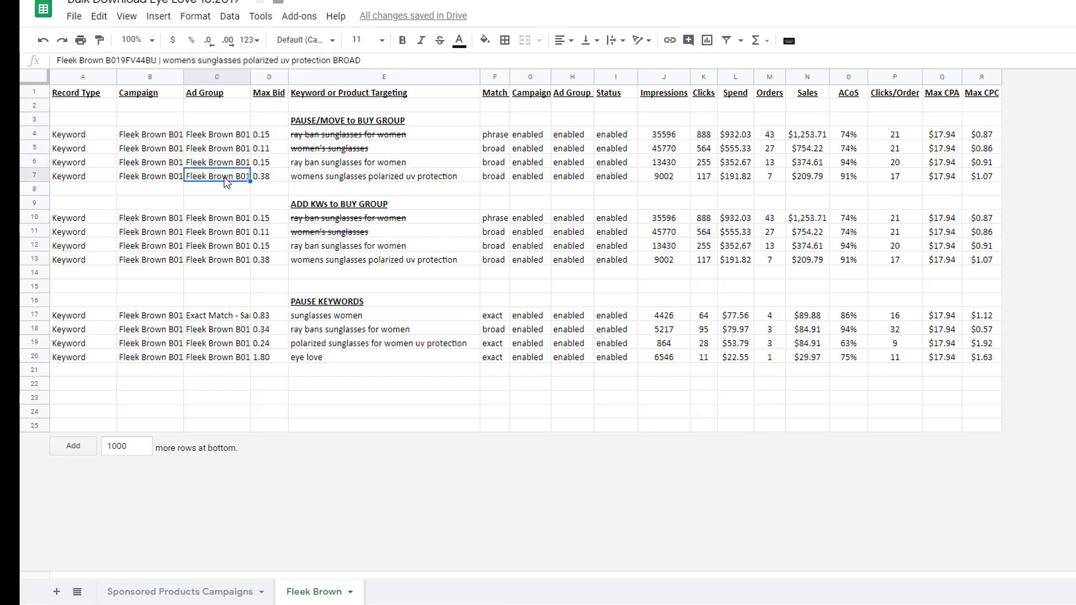
pyautogui.click(289, 167)
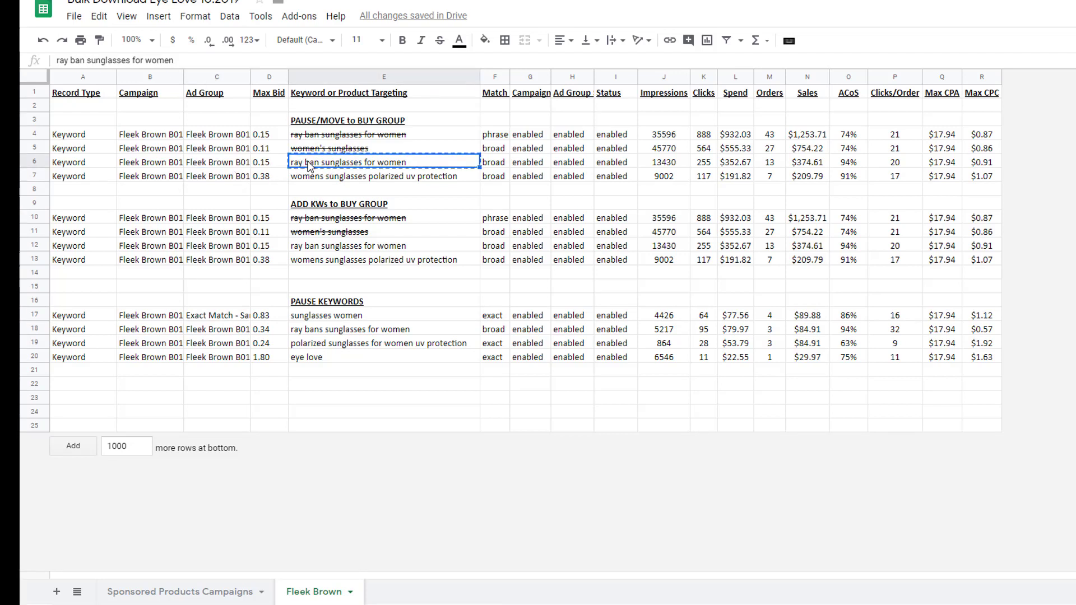
# Switch to Amazon Seller Central and open the Fleek Brown campaign's "Competitor (Ph, Br, Manage KW)" ad group.
pyautogui.hotkey('alt', 'Tab')
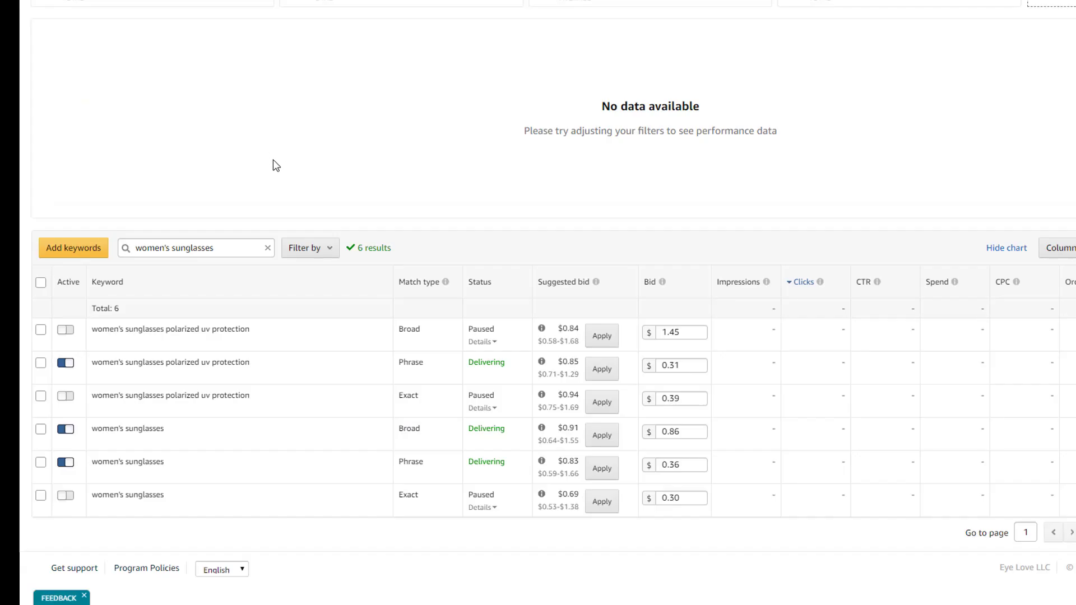
pyautogui.scroll(3, 271, 163)
pyautogui.click(166, 38)
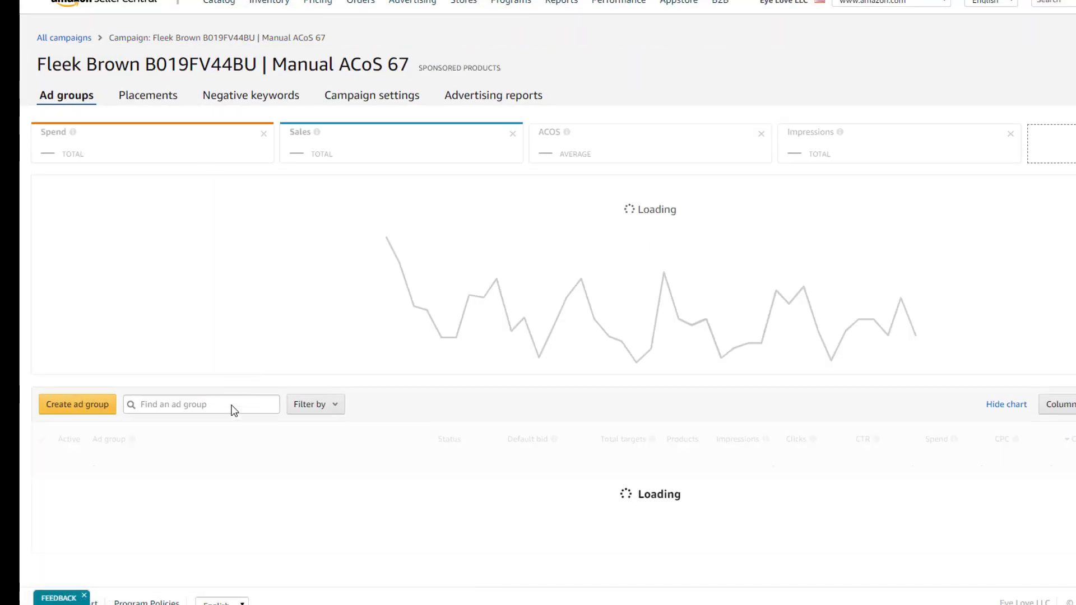
pyautogui.scroll(-3, 238, 398)
pyautogui.click(238, 454)
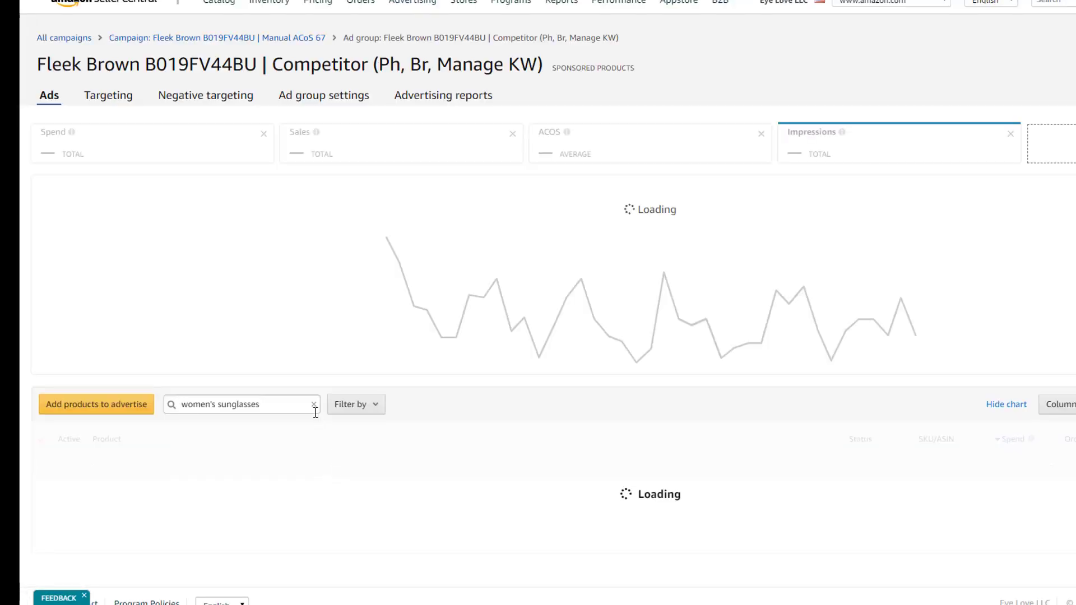
# Filter the Competitor ad group's targeting keywords by "ray ban sunglasses for women".
pyautogui.click(312, 405)
pyautogui.click(104, 97)
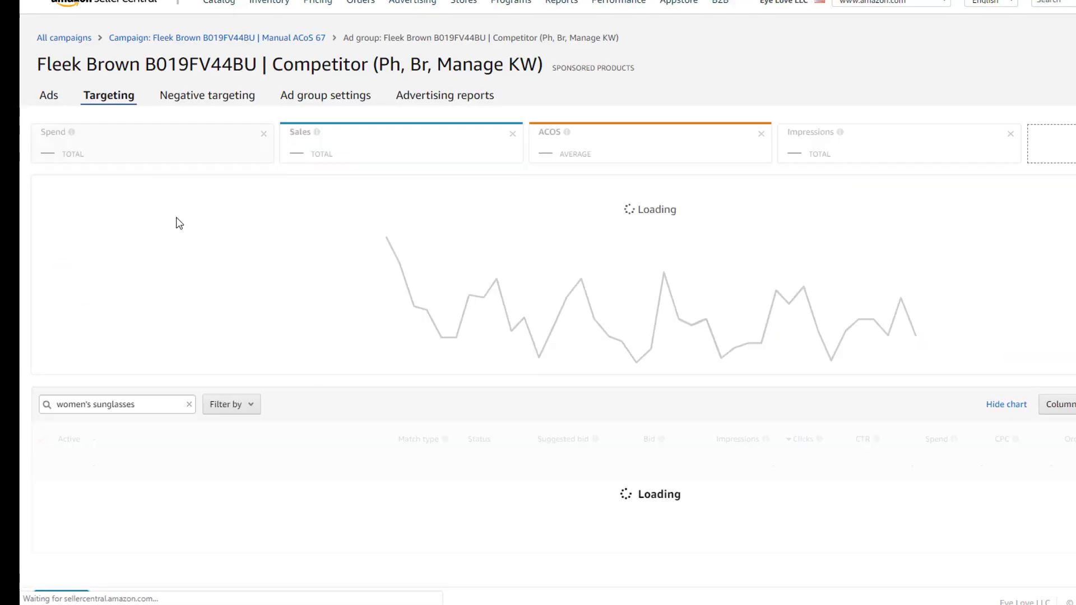
pyautogui.tripleClick(193, 410)
pyautogui.write('ray ban sunglasses for women')
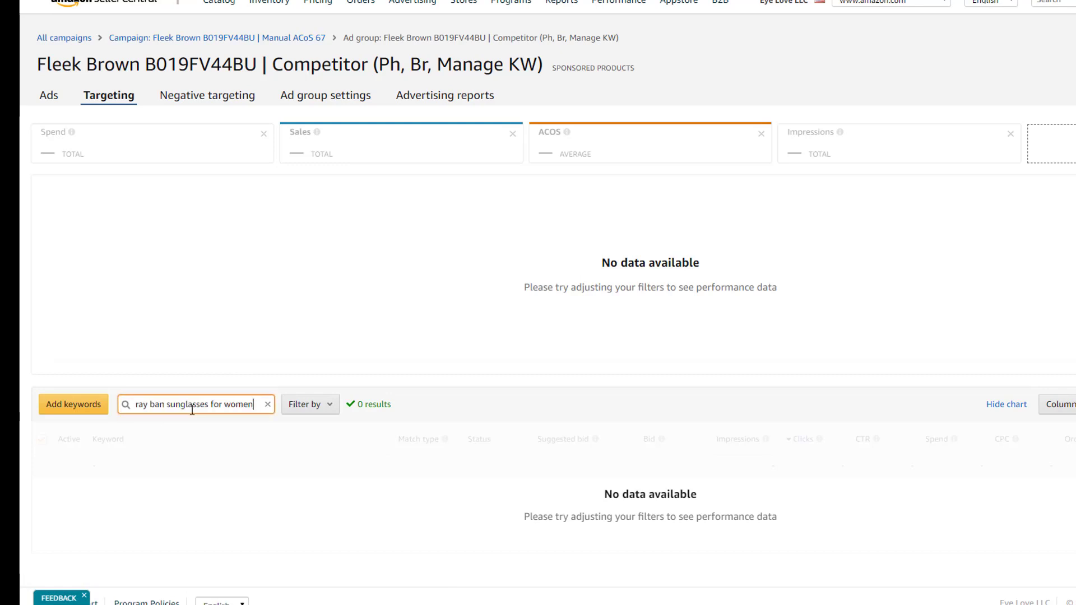
pyautogui.scroll(-1, 349, 338)
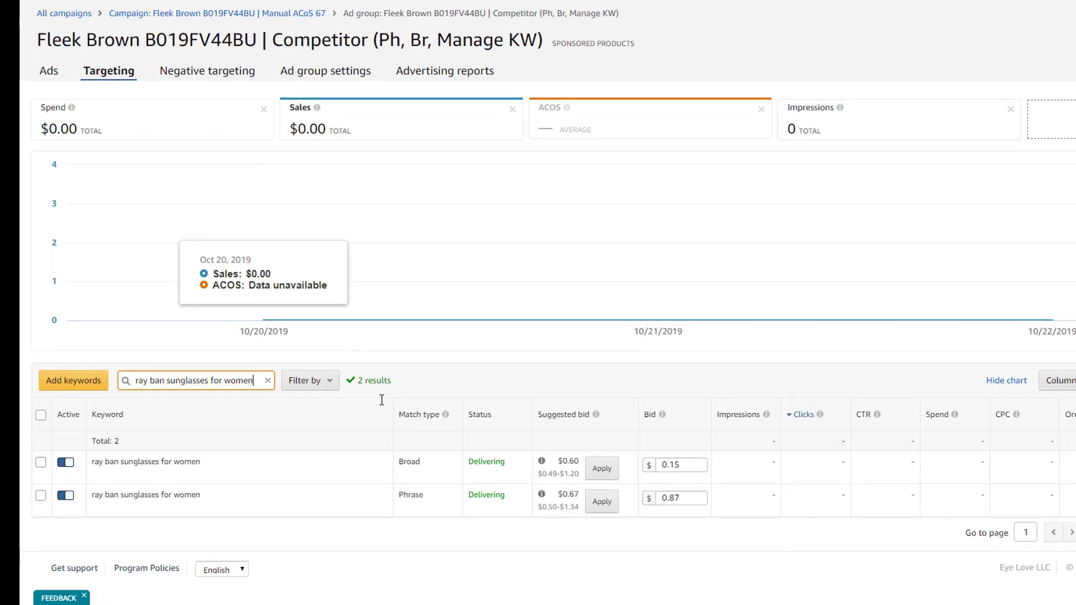
# Check row 6's match type and Max CPC in the spreadsheet, and save a $0.91 bid for the broad-match "ray ban sunglasses for women" keyword.
pyautogui.hotkey('alt', 'Tab')
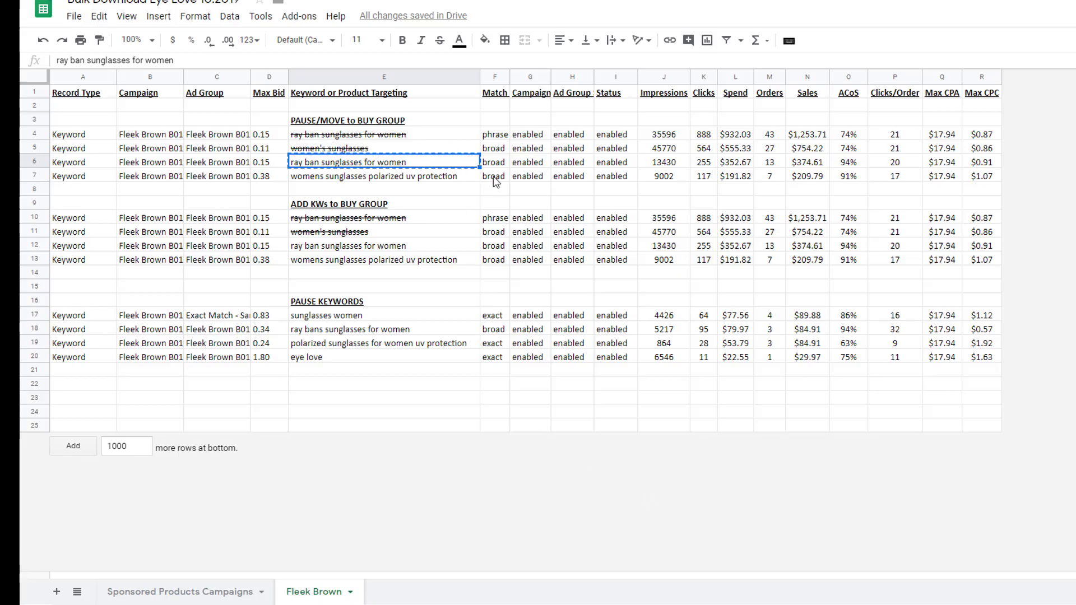
pyautogui.hotkey('alt', 'Tab')
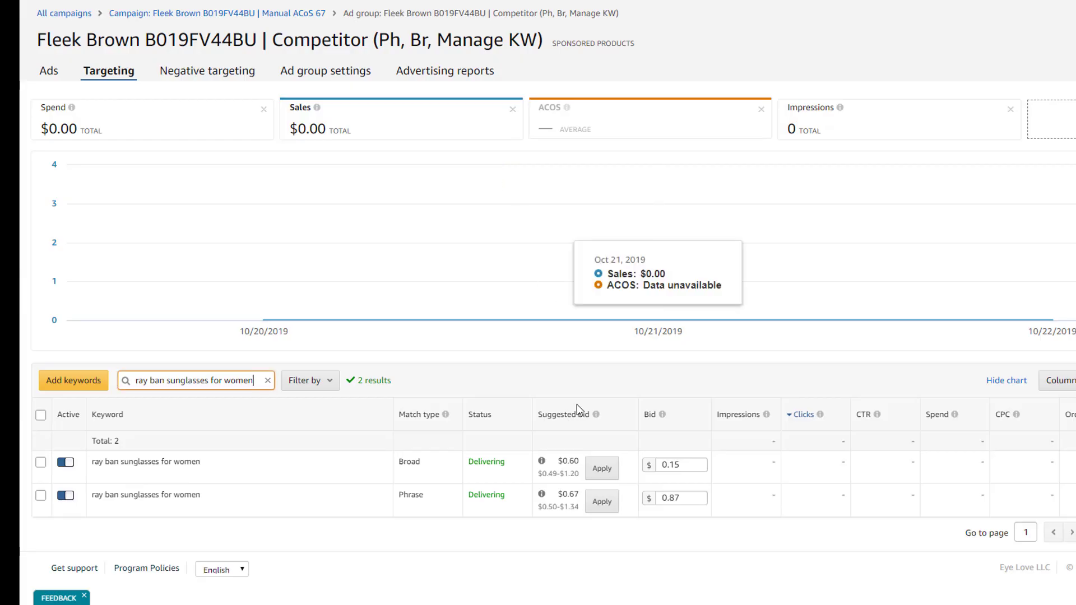
pyautogui.click(691, 470)
pyautogui.doubleClick(690, 470)
pyautogui.write('0.91')
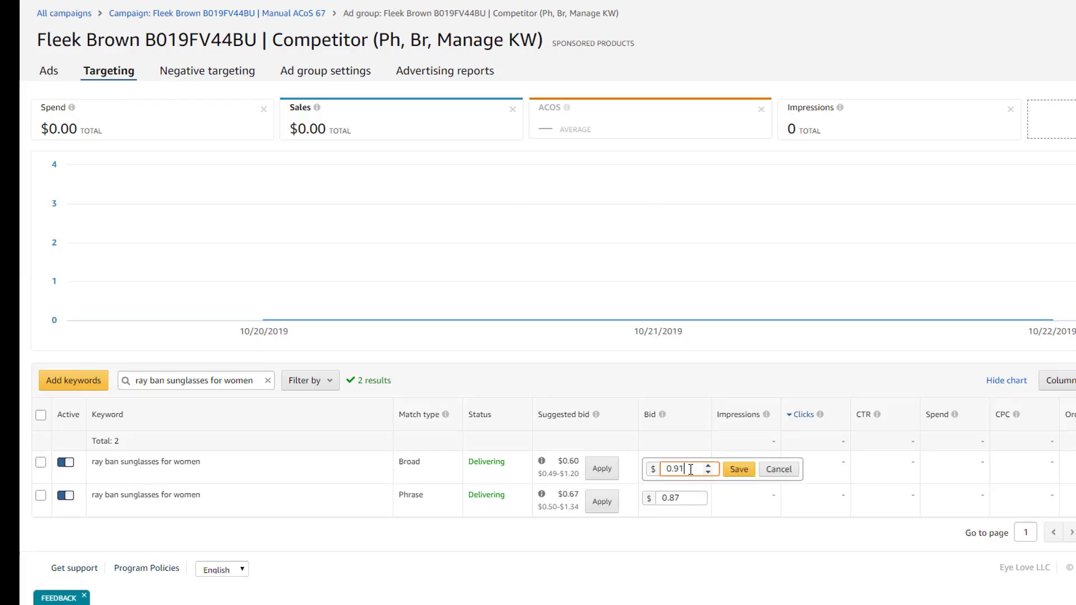
pyautogui.press('Return')
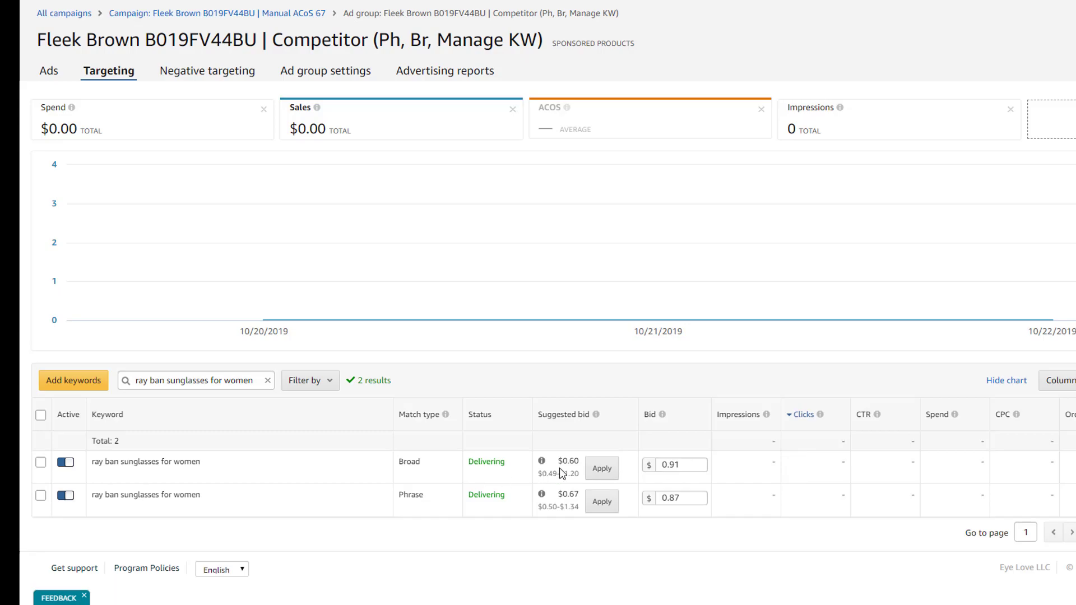
# Strike through the keyword "ray ban sunglasses for women" in E6 and E12 of the Fleek Brown sheet.
pyautogui.hotkey('alt', 'Tab')
pyautogui.hotkey('alt', 'shift', '5')
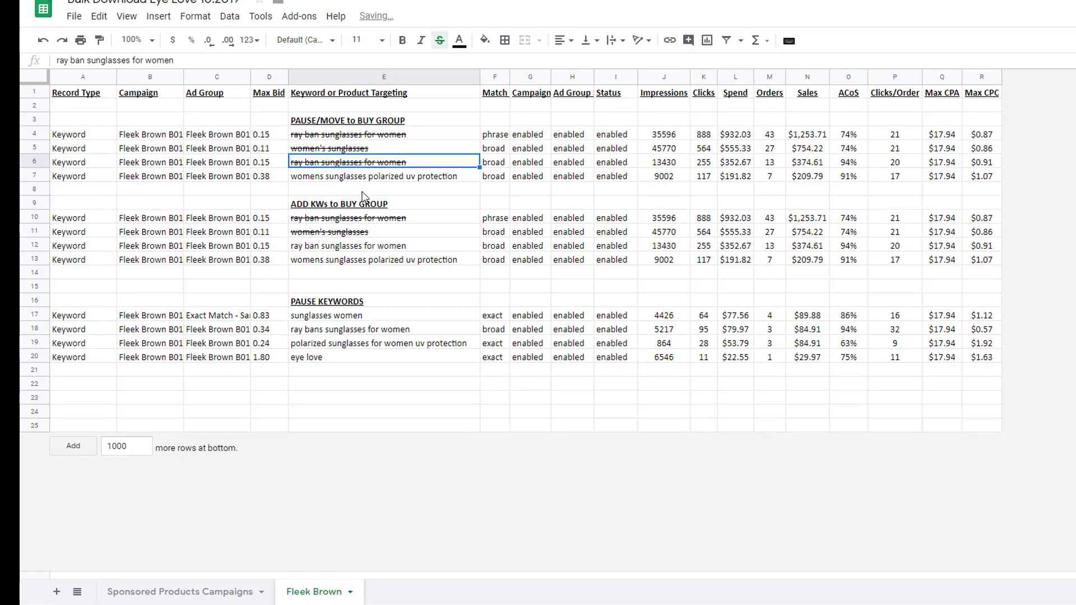
pyautogui.click(359, 244)
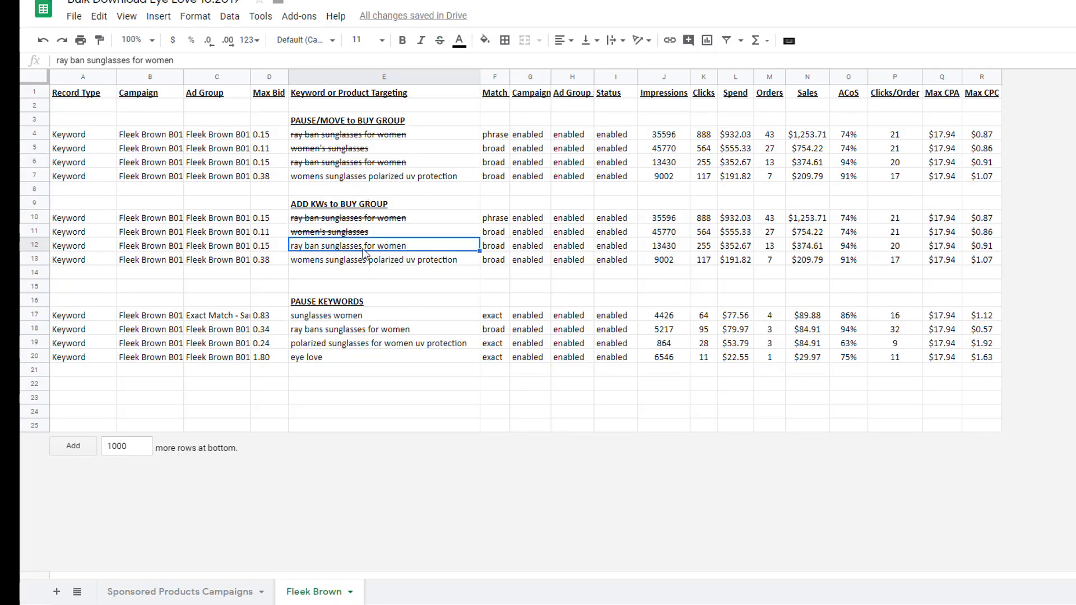
pyautogui.hotkey('alt', 'shift', '5')
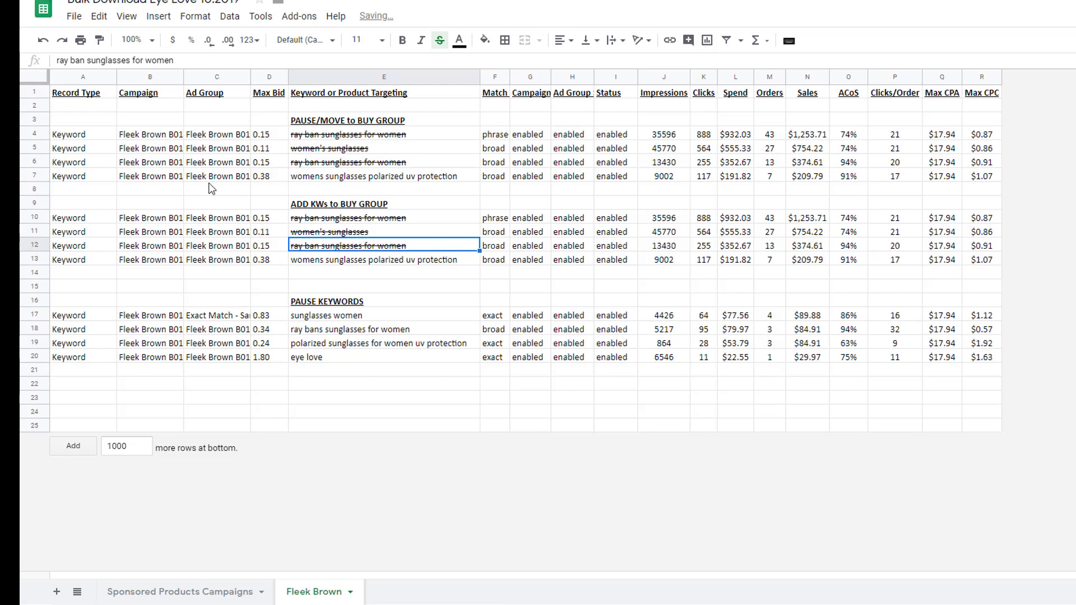
# Check row 7's full ad group name and copy its keyword "womens sunglasses polarized uv protection".
pyautogui.click(213, 177)
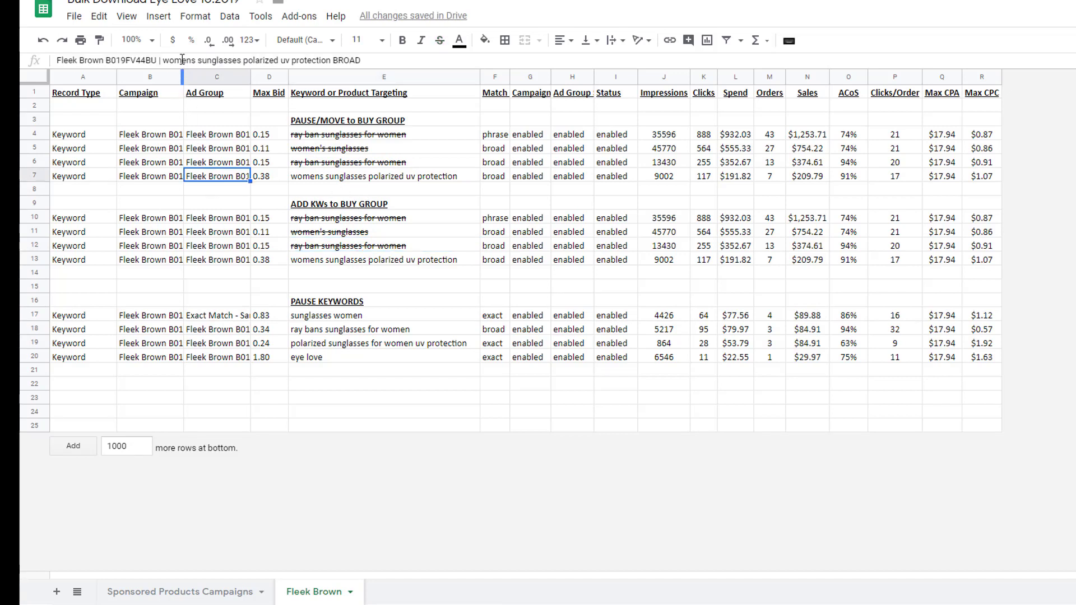
pyautogui.moveTo(182, 60); pyautogui.dragTo(370, 60)
pyautogui.click(370, 60)
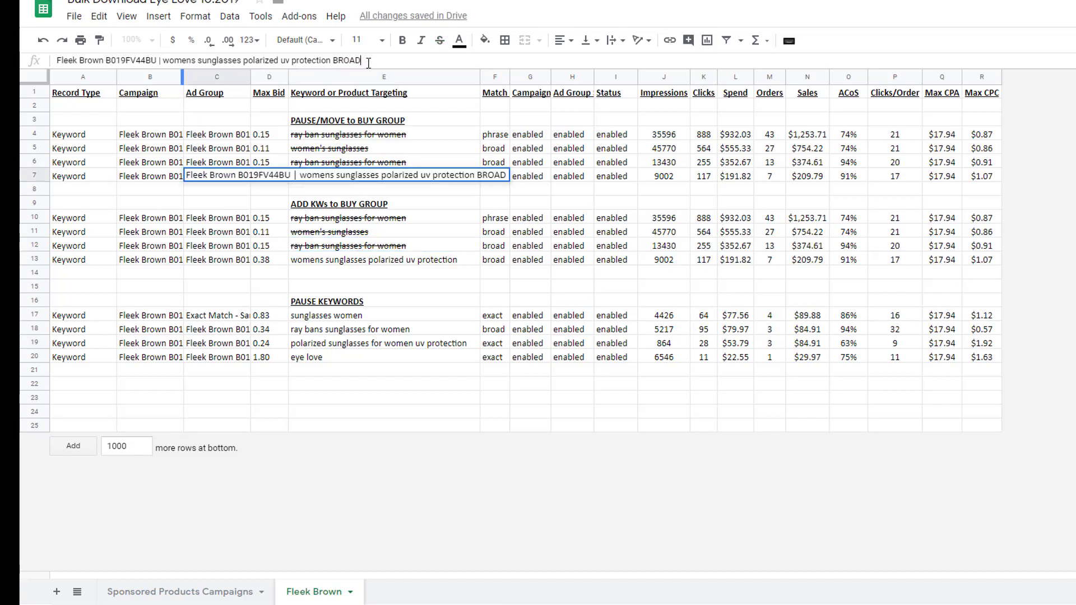
pyautogui.click(347, 205)
pyautogui.click(348, 176)
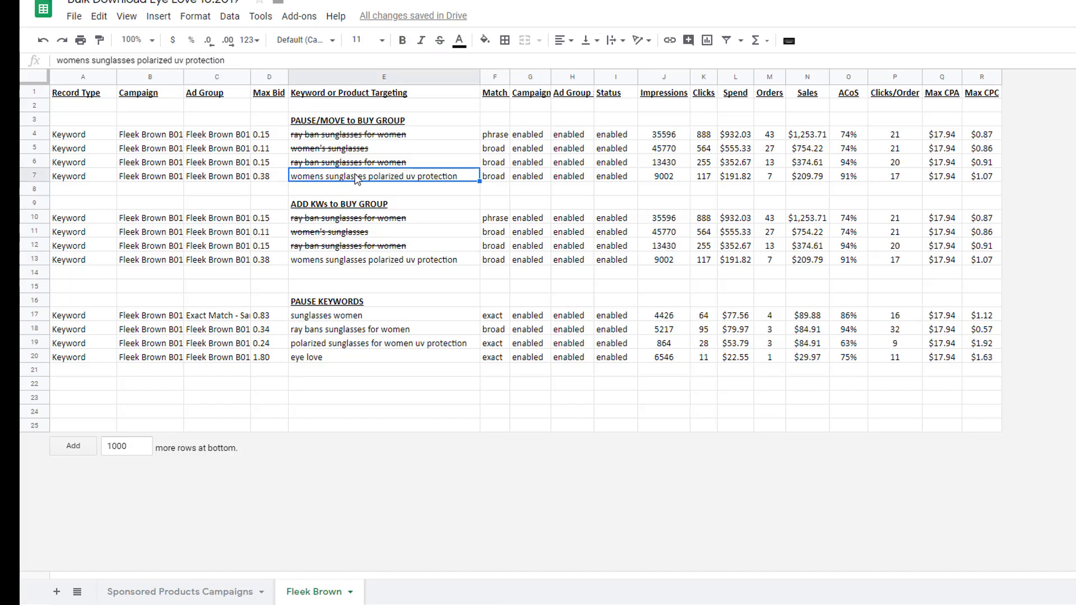
pyautogui.hotkey('ctrl', 'c')
# Open the campaign's "womens sunglasses polarized uv protection BROAD" ad group in Seller Central, checking row 7 of the spreadsheet for the match.
pyautogui.hotkey('alt', 'Tab')
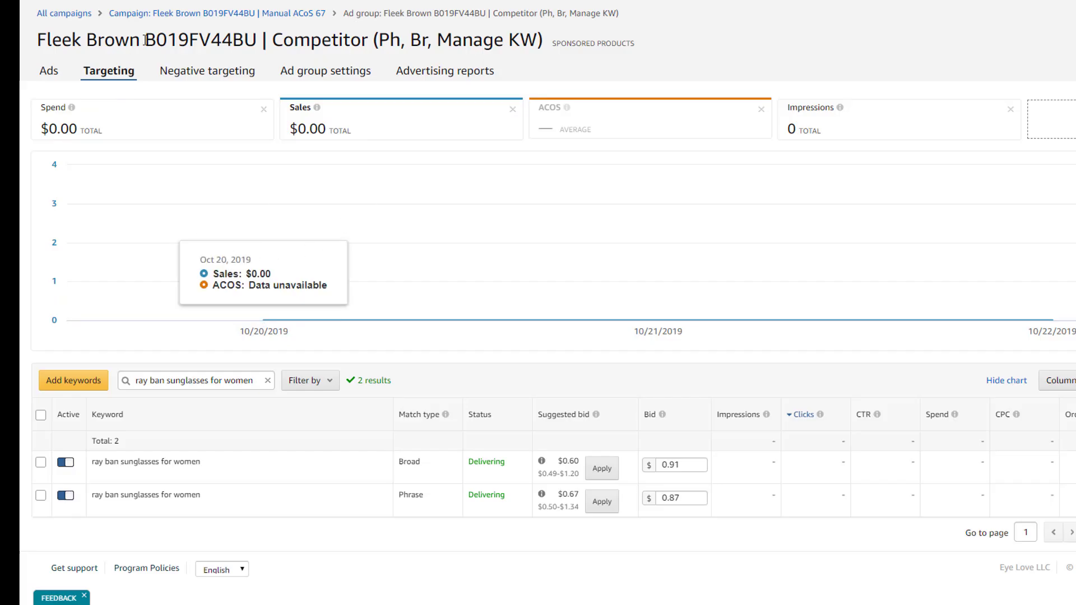
pyautogui.click(180, 13)
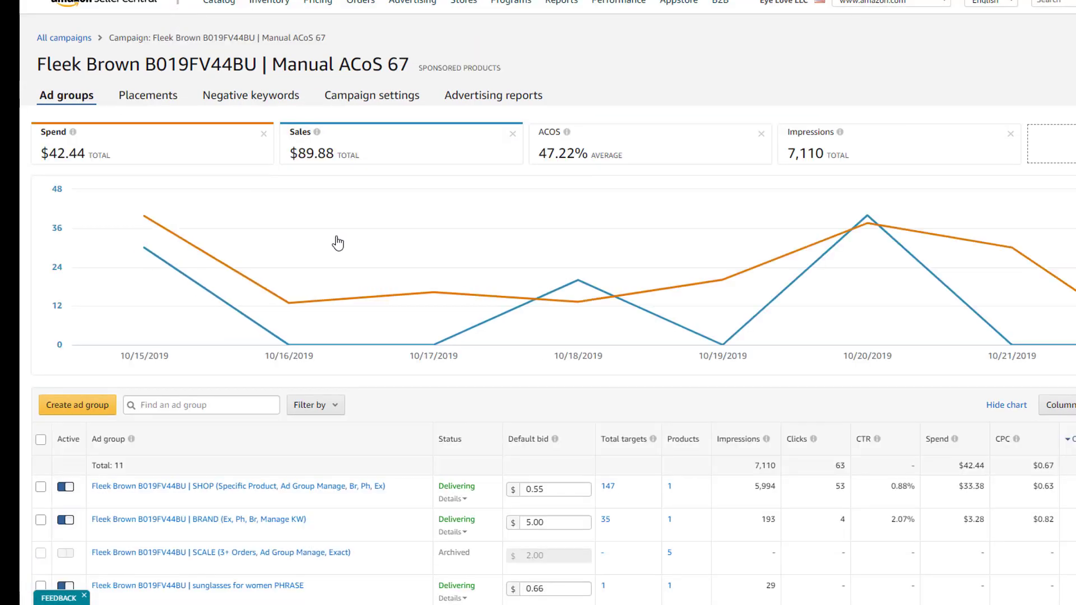
pyautogui.scroll(-6, 374, 288)
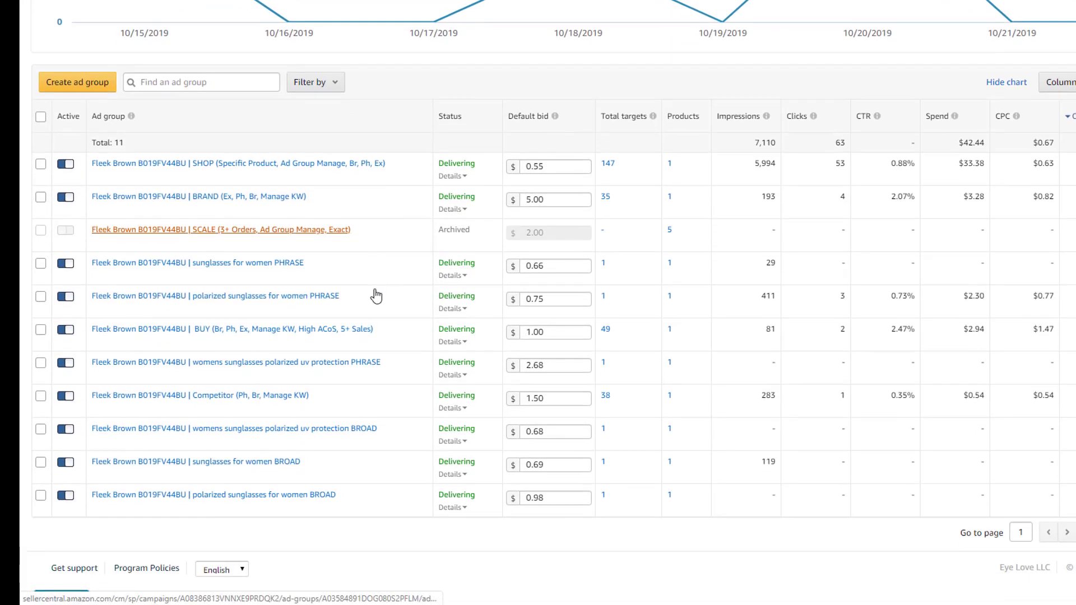
pyautogui.hotkey('alt', 'Tab')
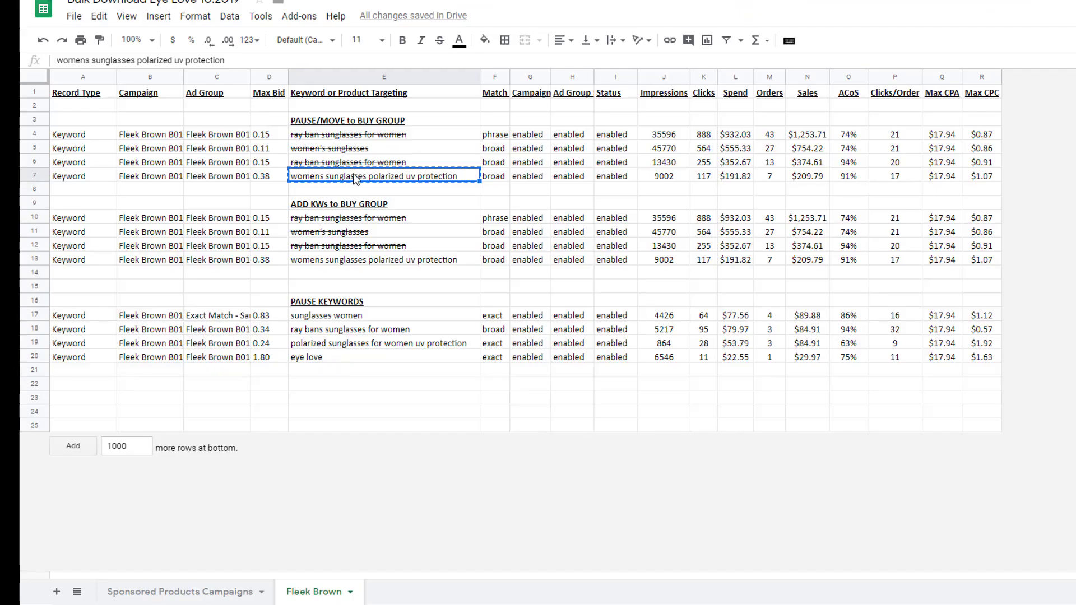
pyautogui.hotkey('alt', 'Tab')
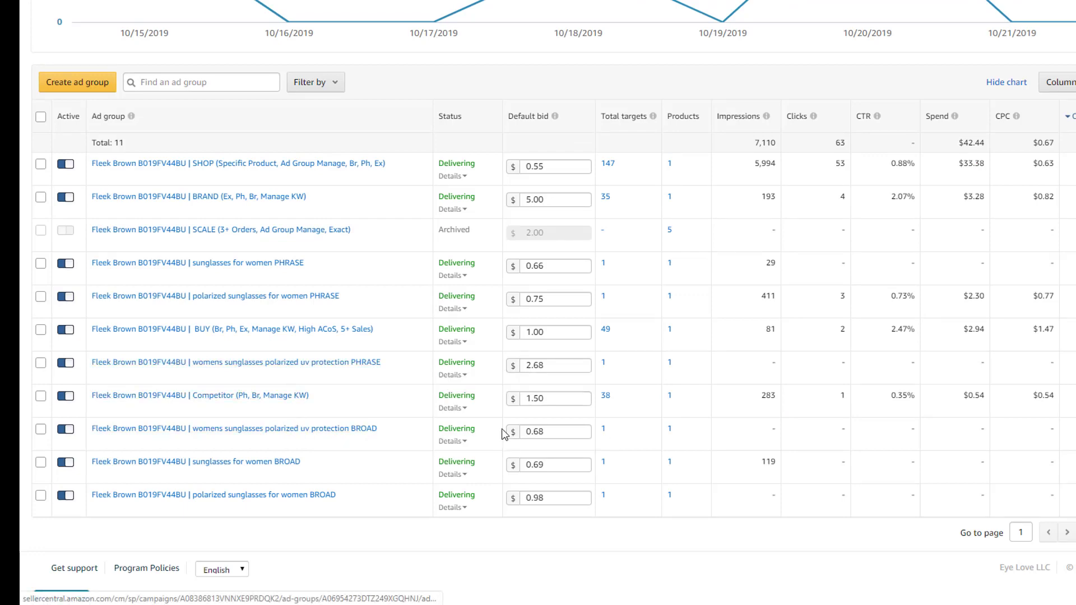
pyautogui.hotkey('alt', 'Tab')
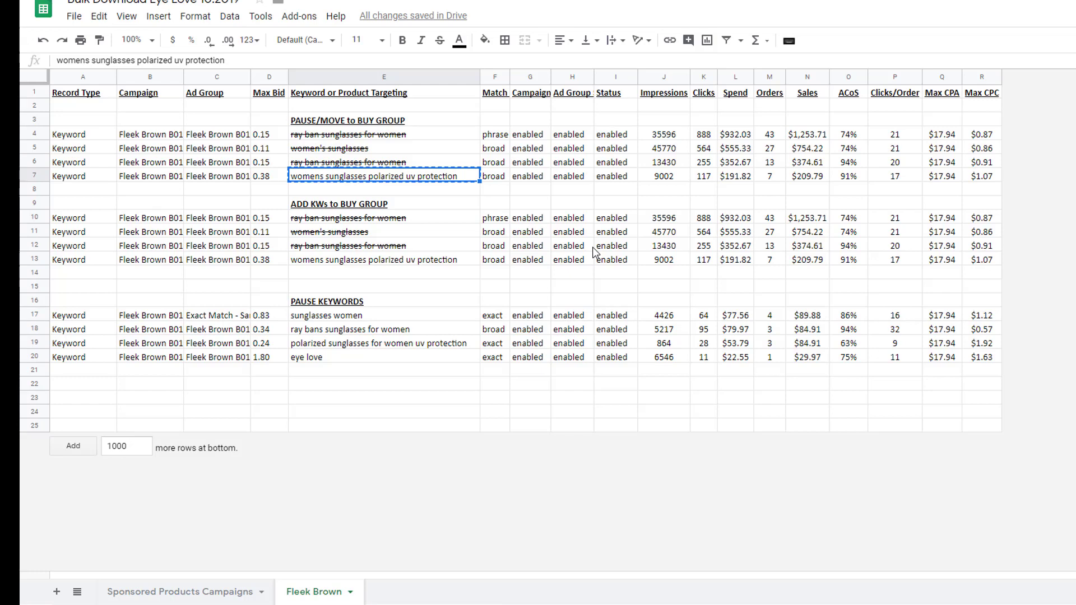
pyautogui.hotkey('alt', 'Tab')
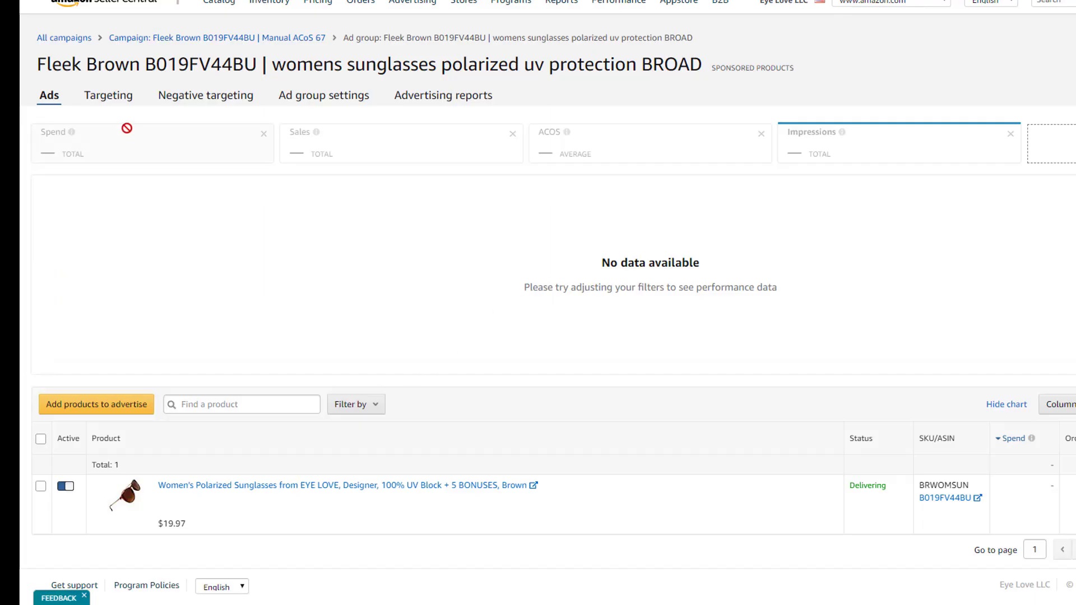
# Clear the ad group's targeting keyword filter and save a $1.07 bid for the broad keyword "womens sunglasses polarized uv protection".
pyautogui.click(118, 101)
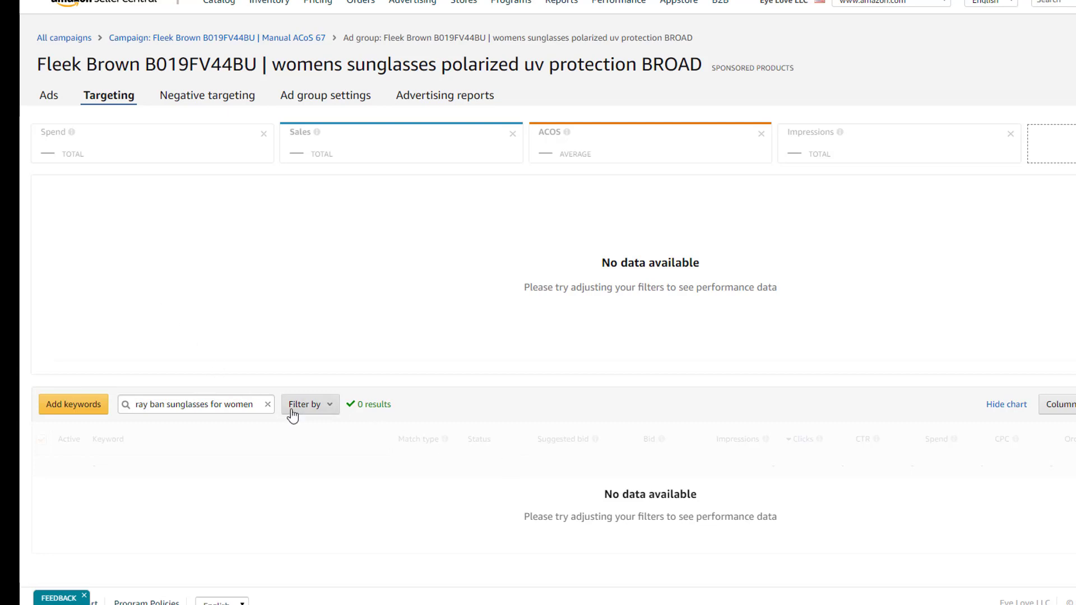
pyautogui.click(268, 405)
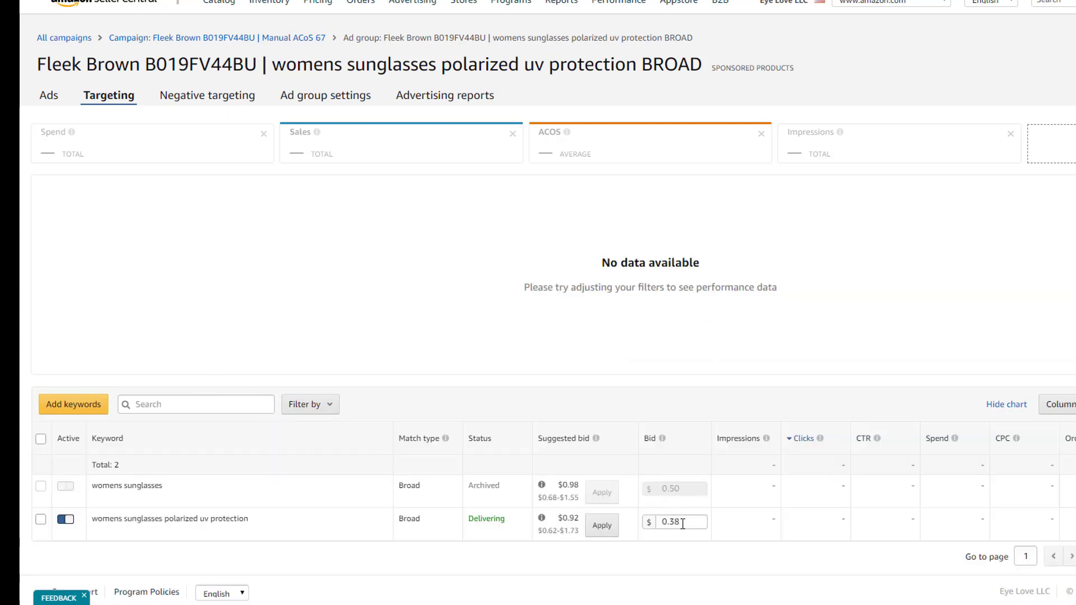
pyautogui.click(683, 524)
pyautogui.write('1.07')
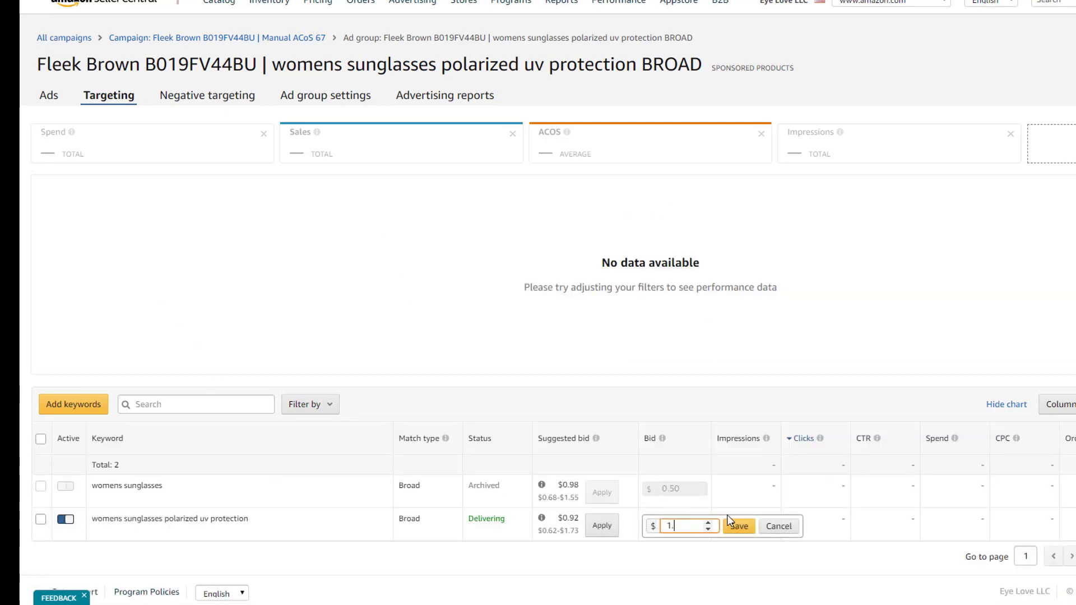
pyautogui.click(732, 525)
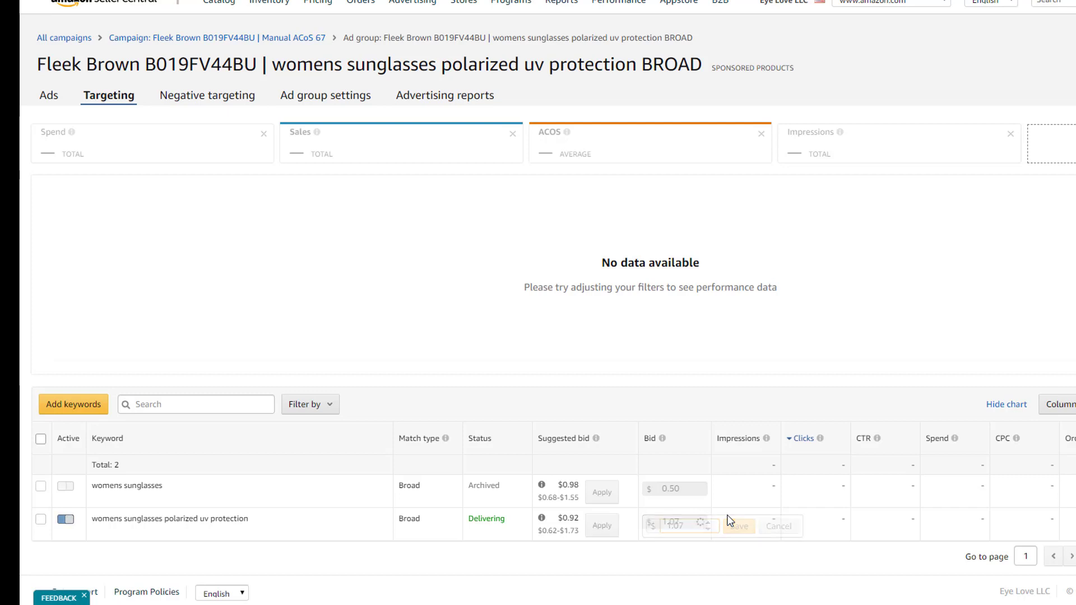
# Set the default bid of the "womens sunglasses polarized uv protection BROAD" ad group to $1.07.
pyautogui.click(324, 95)
pyautogui.click(454, 241)
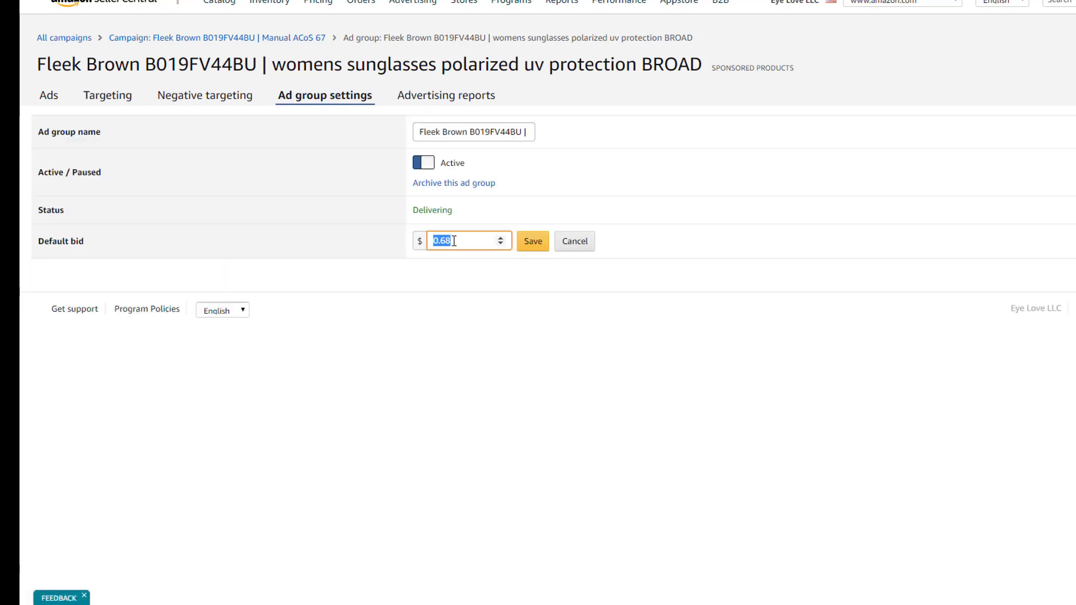
pyautogui.write('1.07')
pyautogui.press('Return')
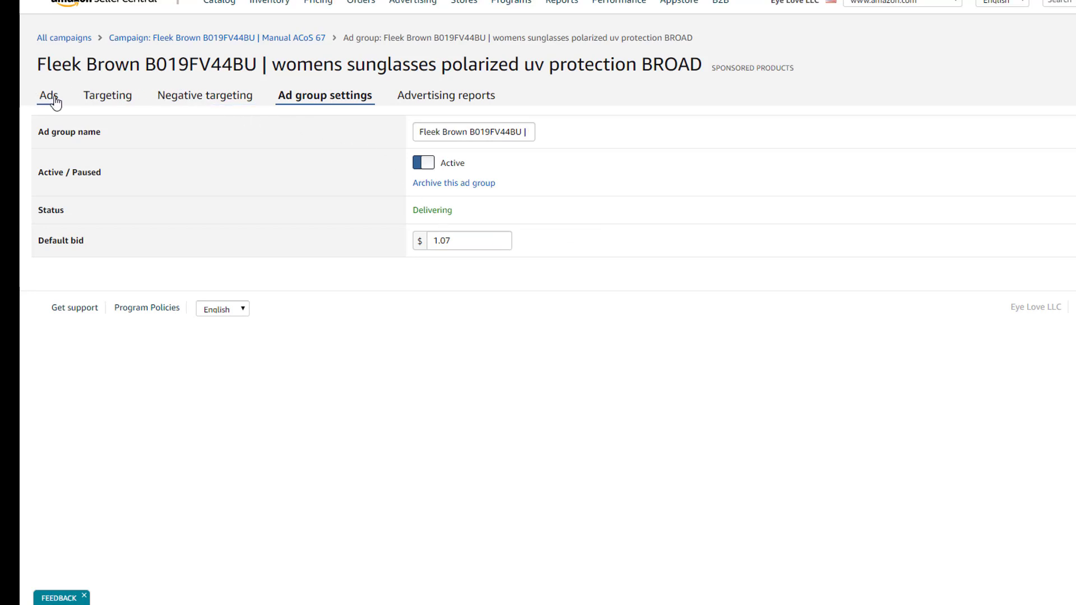
# Return to the campaign's ad group list and strike through "womens sunglasses polarized uv protection" in rows 7 and 13 of the spreadsheet.
pyautogui.click(169, 38)
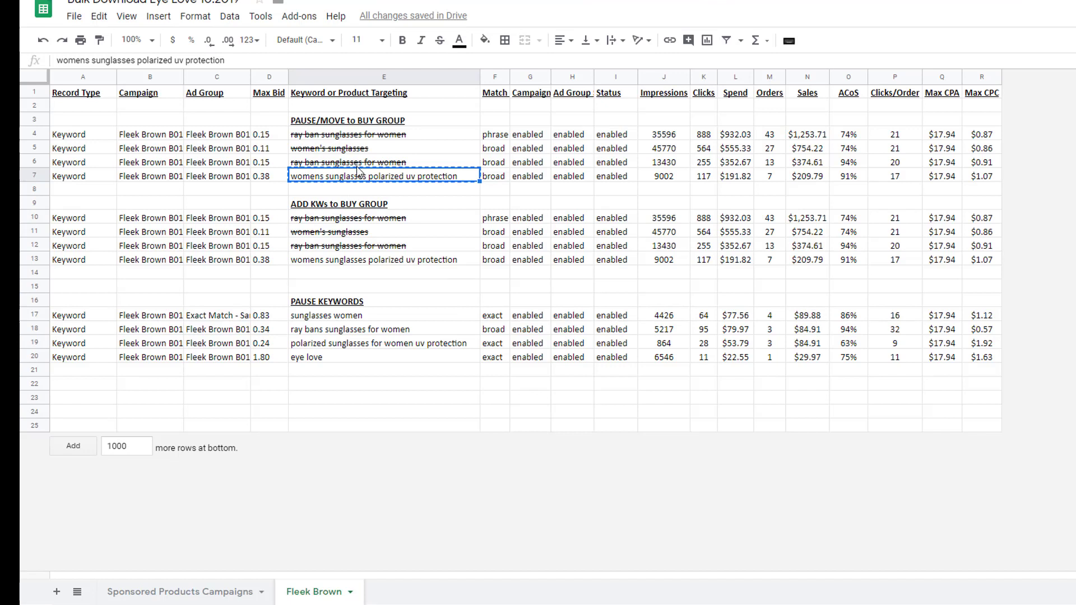
pyautogui.hotkey('alt', 'shift', '5')
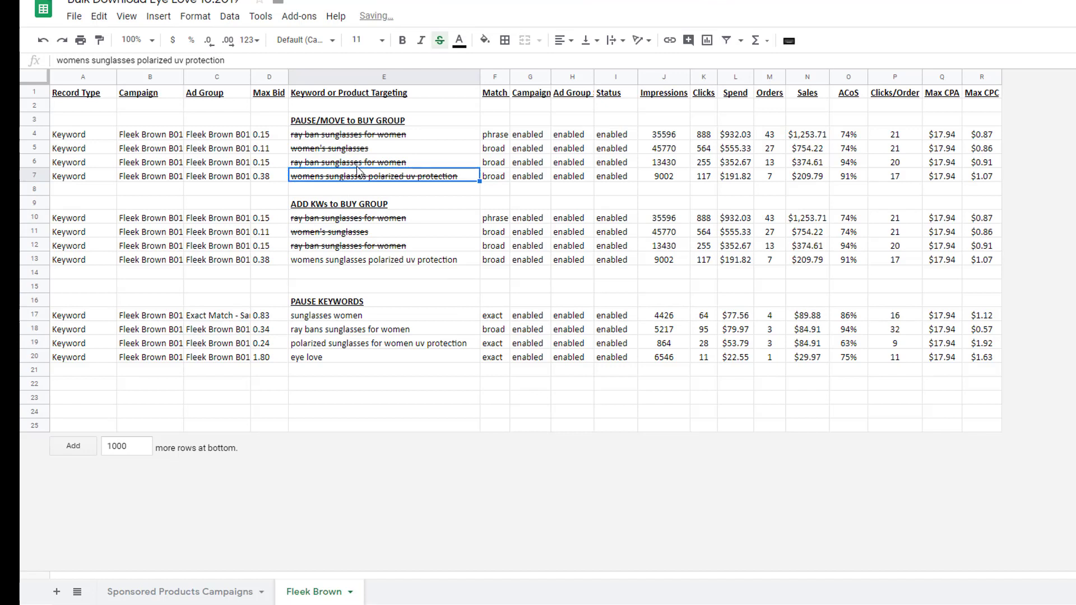
pyautogui.click(365, 258)
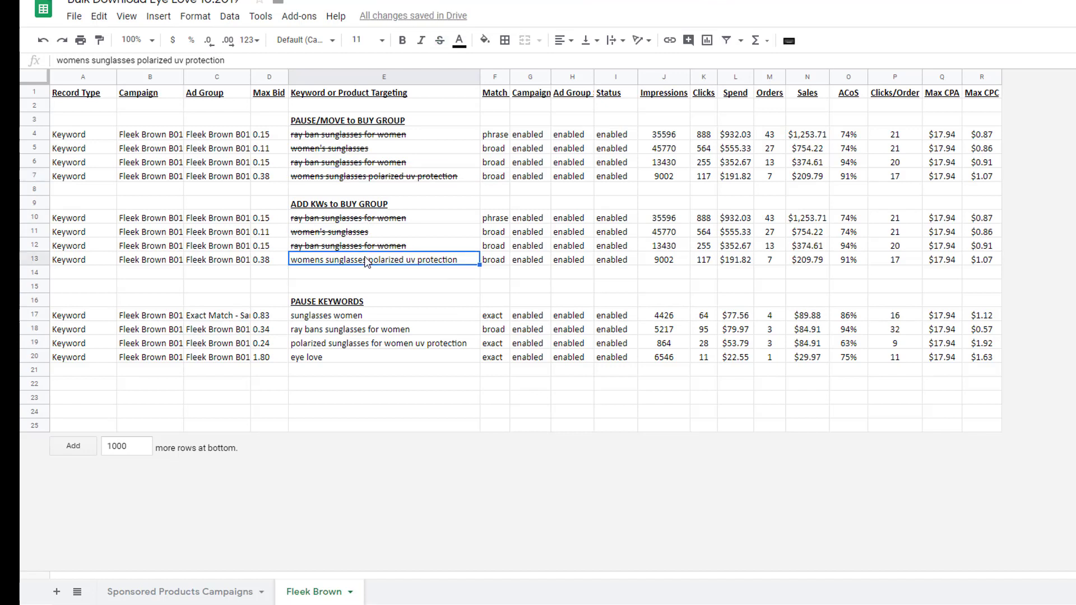
pyautogui.hotkey('alt', 'shift', '5')
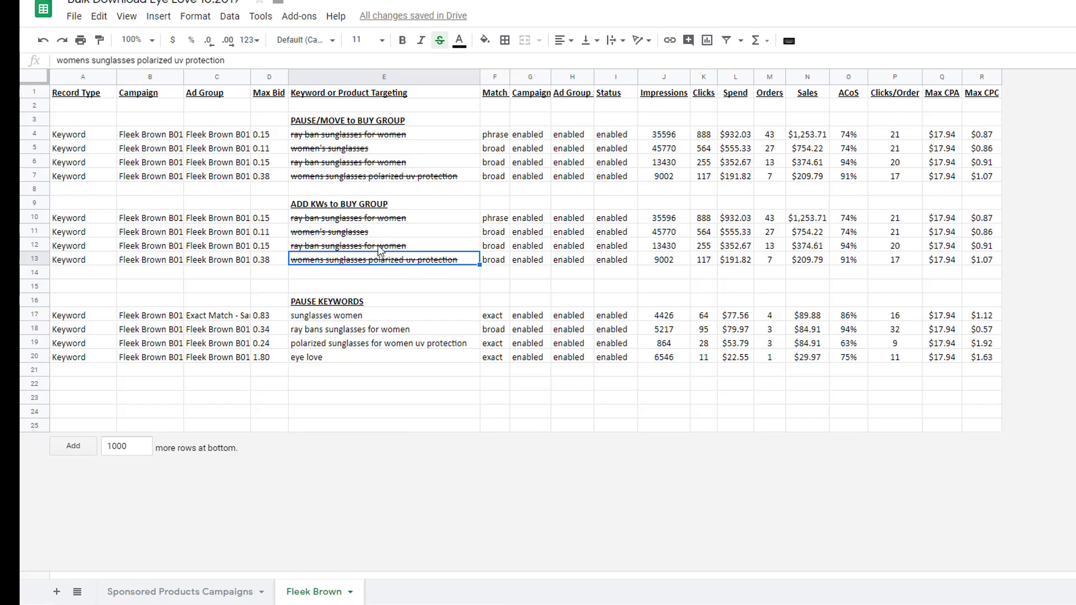
# Review the campaign's ad groups in Seller Central and check the ad group names of the PAUSE KEYWORDS entries in rows 17 and 18.
pyautogui.hotkey('alt', 'Tab')
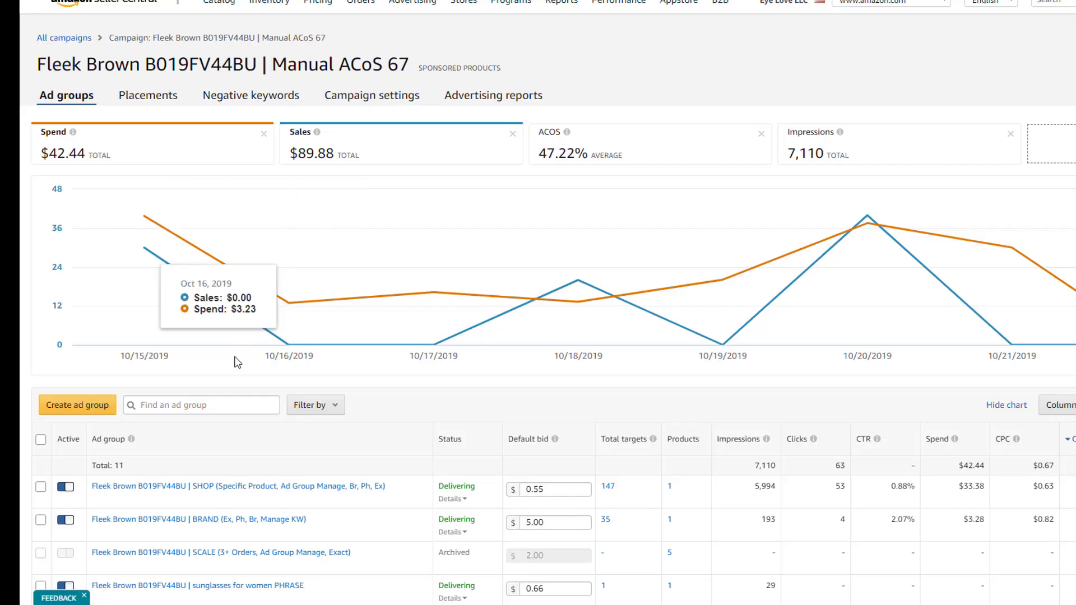
pyautogui.scroll(-3, 233, 361)
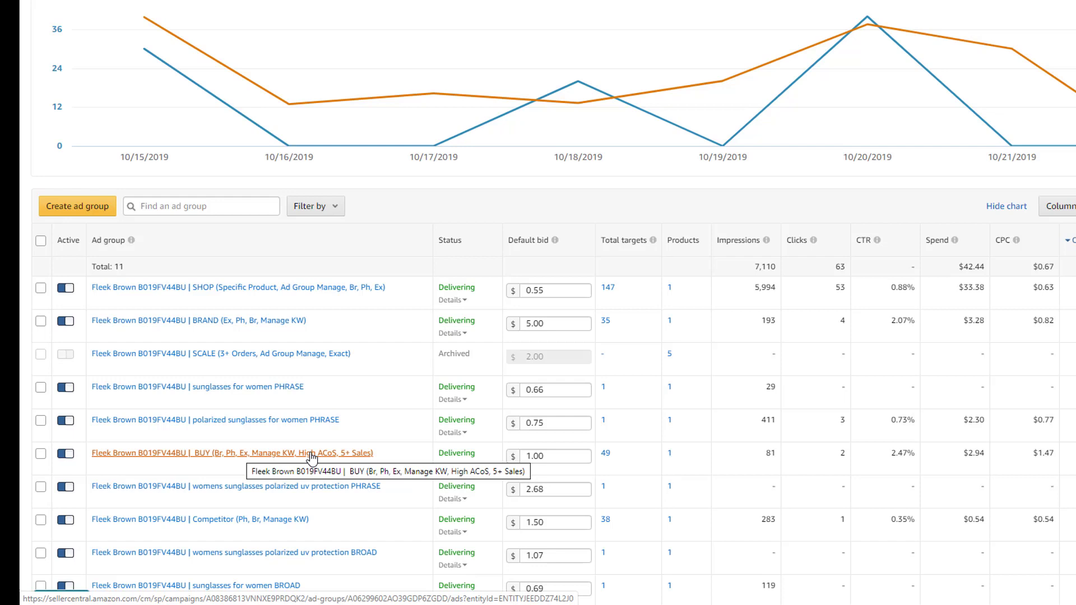
pyautogui.hotkey('ctrl', 'Tab')
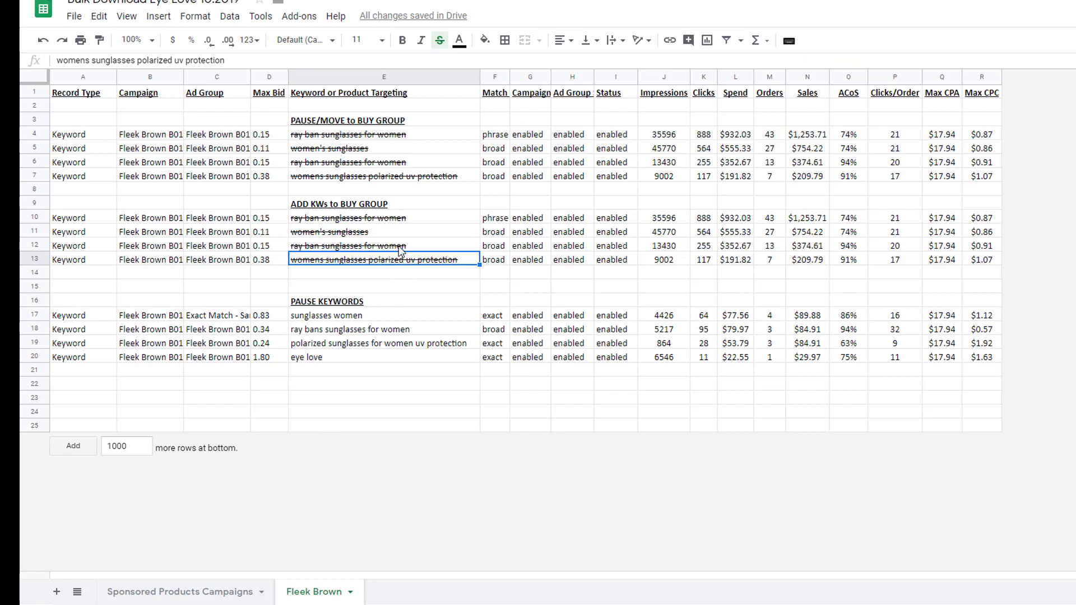
pyautogui.click(222, 317)
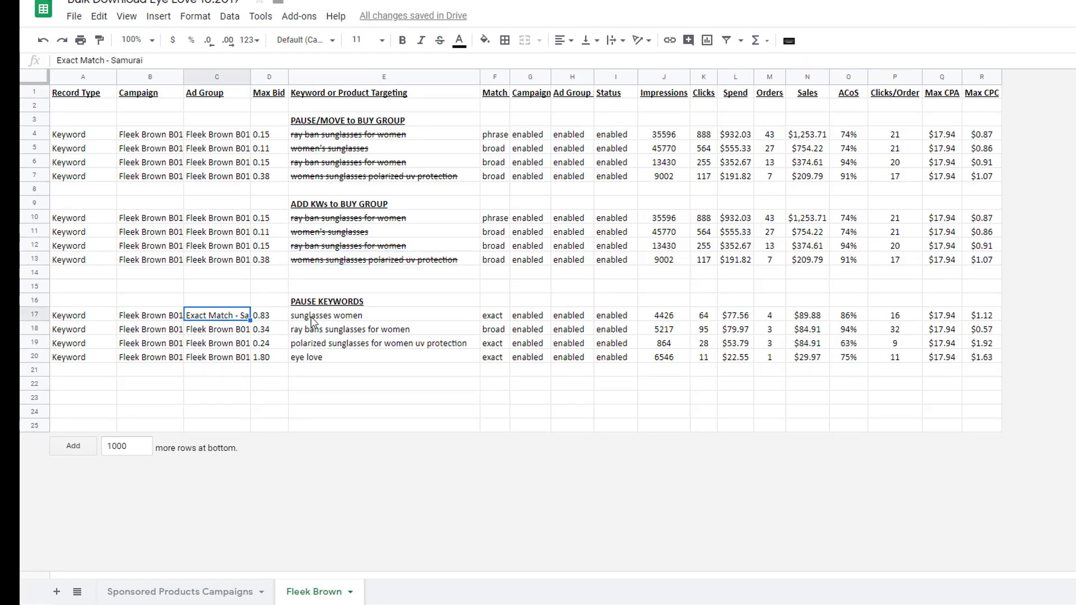
pyautogui.click(311, 317)
pyautogui.click(324, 333)
pyautogui.click(206, 333)
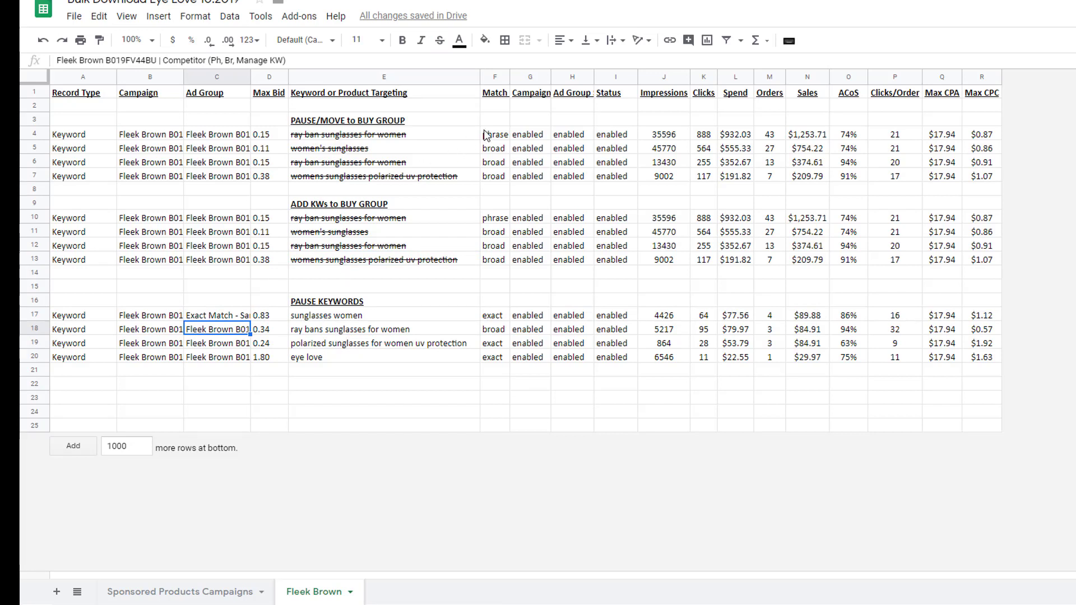
# Copy row 18's keyword "ray bans sunglasses for women" and open the targeting of the "Competitor (Ph, Br, Manage KW)" ad group in Seller Central.
pyautogui.click(376, 320)
pyautogui.click(379, 331)
pyautogui.hotkey('ctrl', 'c')
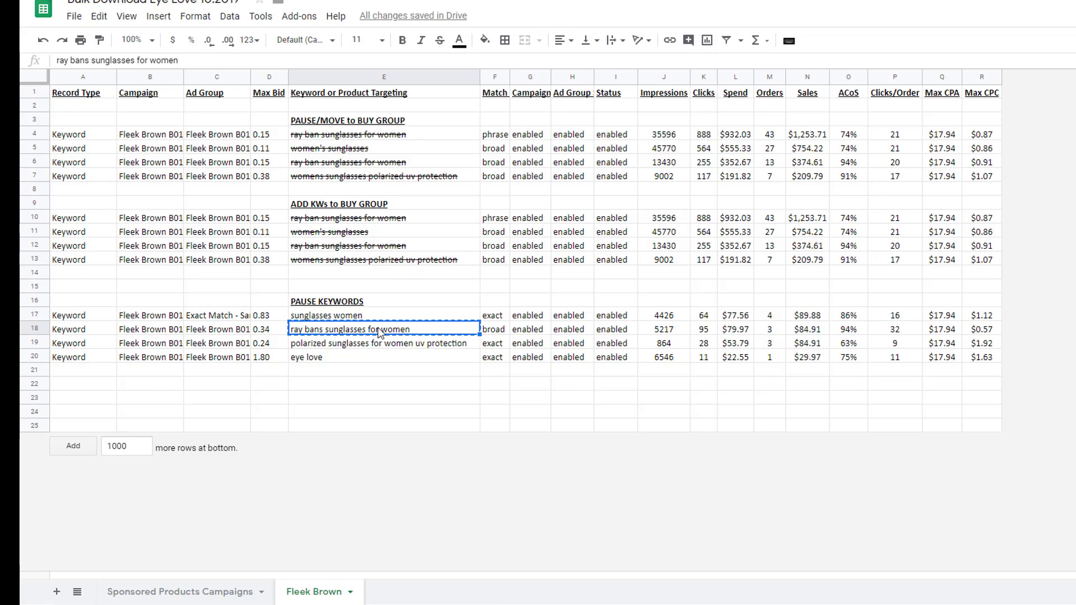
pyautogui.click(246, 335)
pyautogui.hotkey('alt', 'Tab')
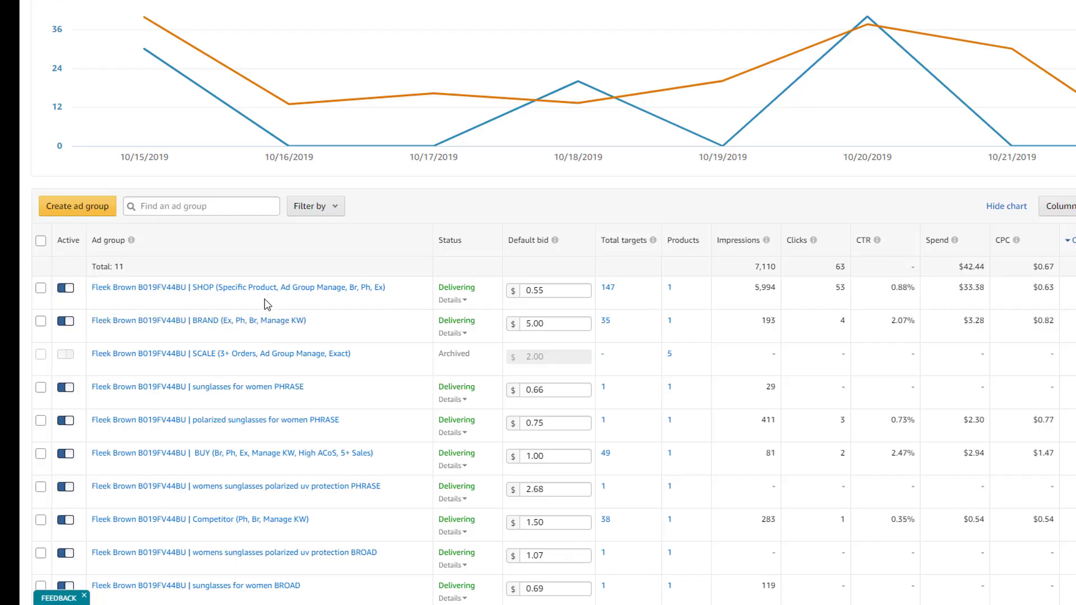
pyautogui.click(254, 520)
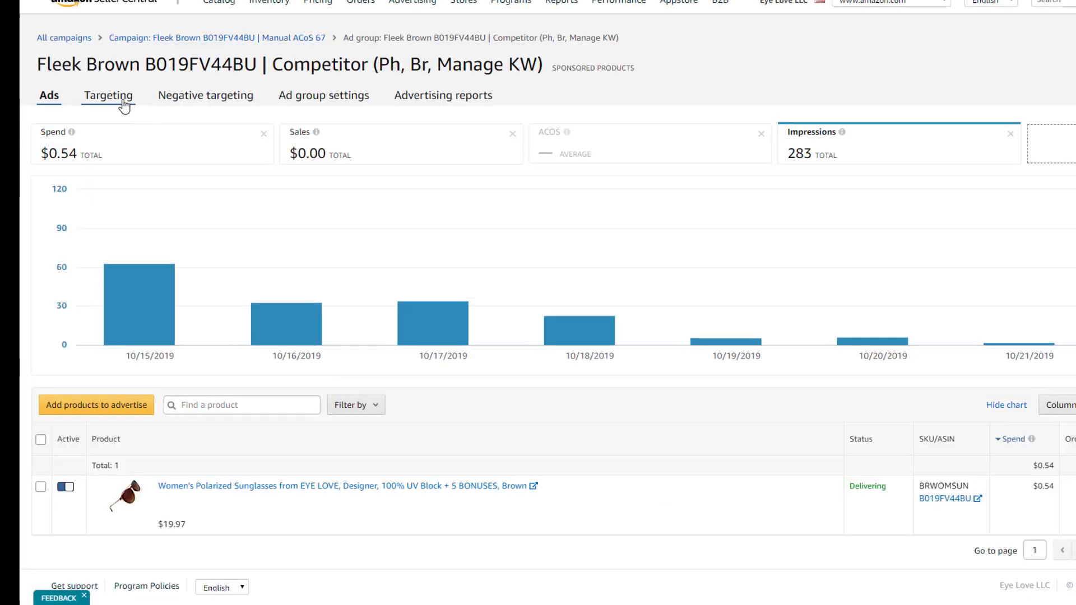
pyautogui.click(124, 98)
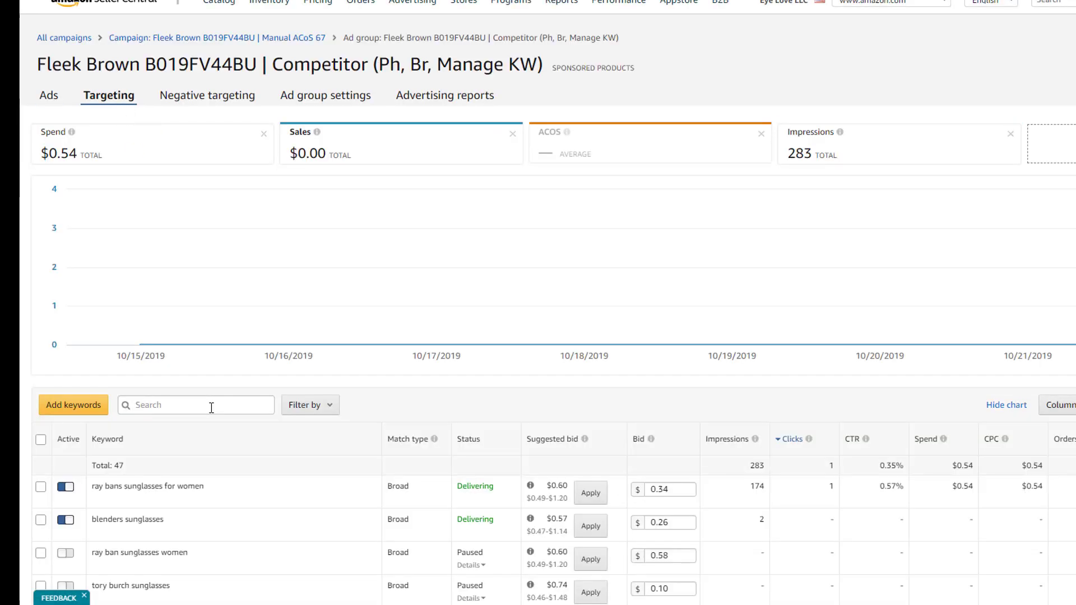
# Filter the ad group's targeting by "ray bans sunglasses for women" and pause the broad match keyword.
pyautogui.click(213, 406)
pyautogui.hotkey('ctrl', 'v')
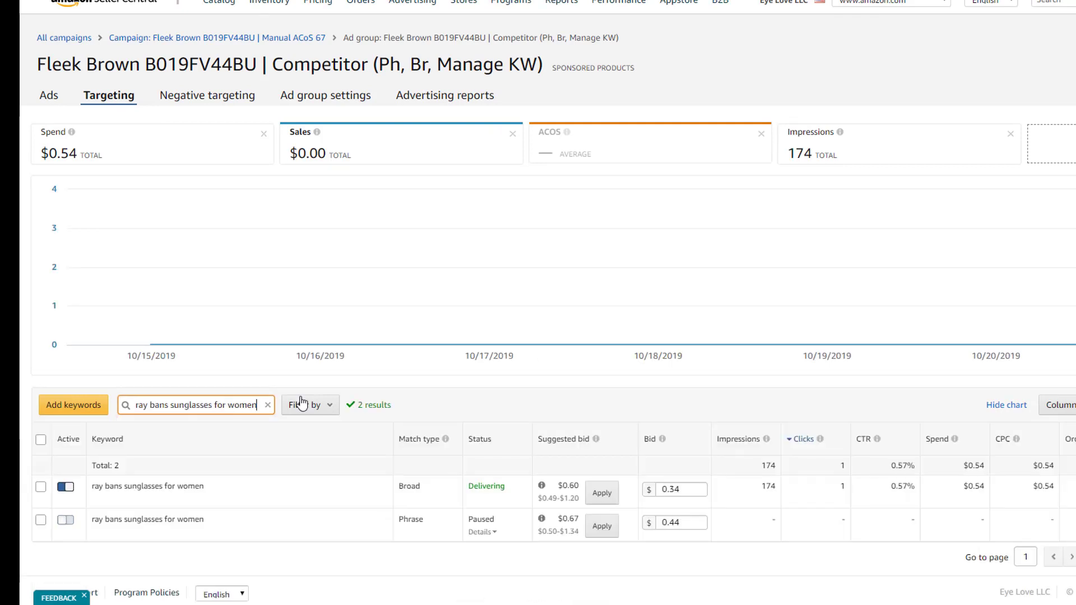
pyautogui.scroll(-1, 365, 465)
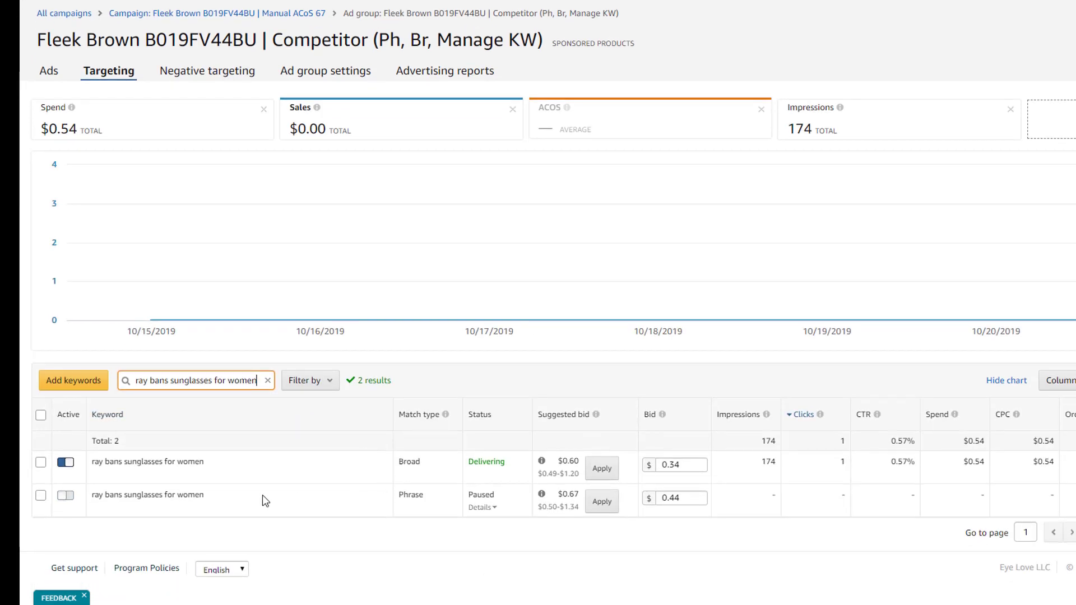
pyautogui.click(66, 463)
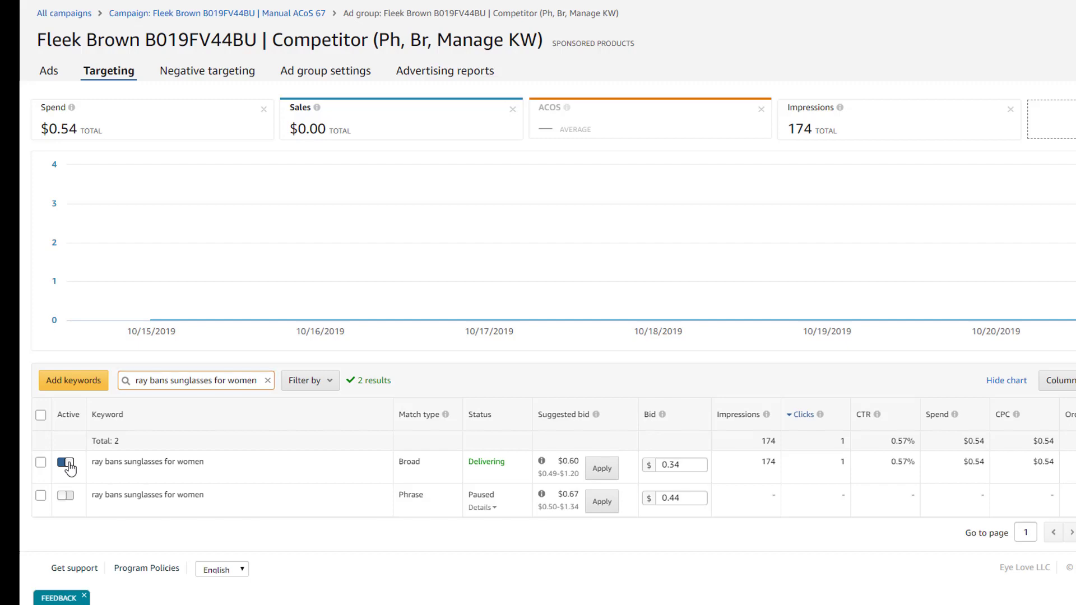
# Strike through row 18's keyword in the spreadsheet and copy row 19's keyword "polarized sunglasses for women uv protection", checking its ad group name.
pyautogui.hotkey('ctrl', 'Tab')
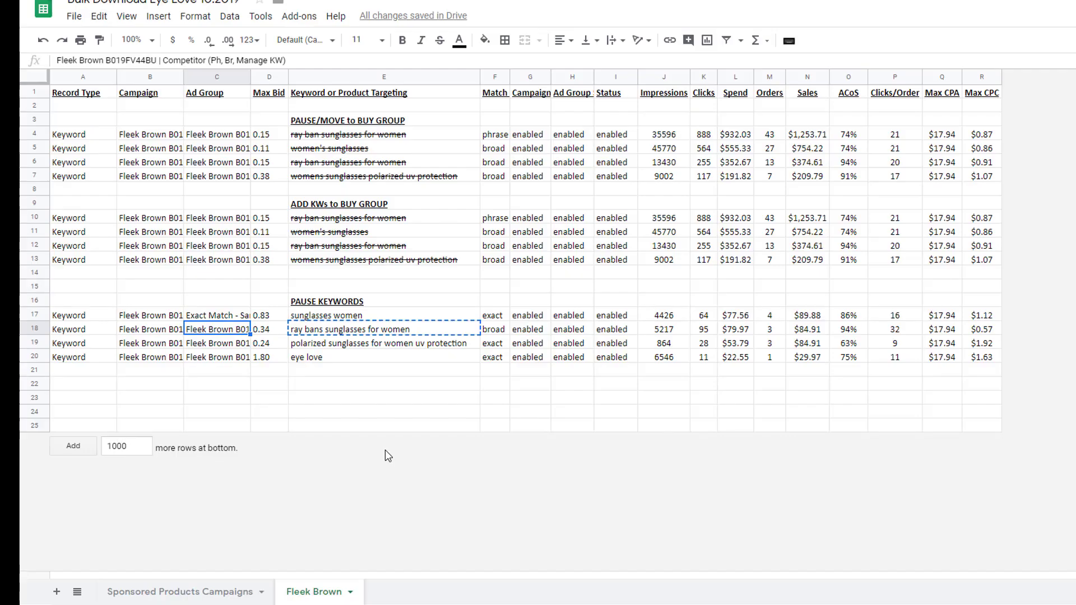
pyautogui.click(317, 331)
pyautogui.hotkey('alt', 'shift', '5')
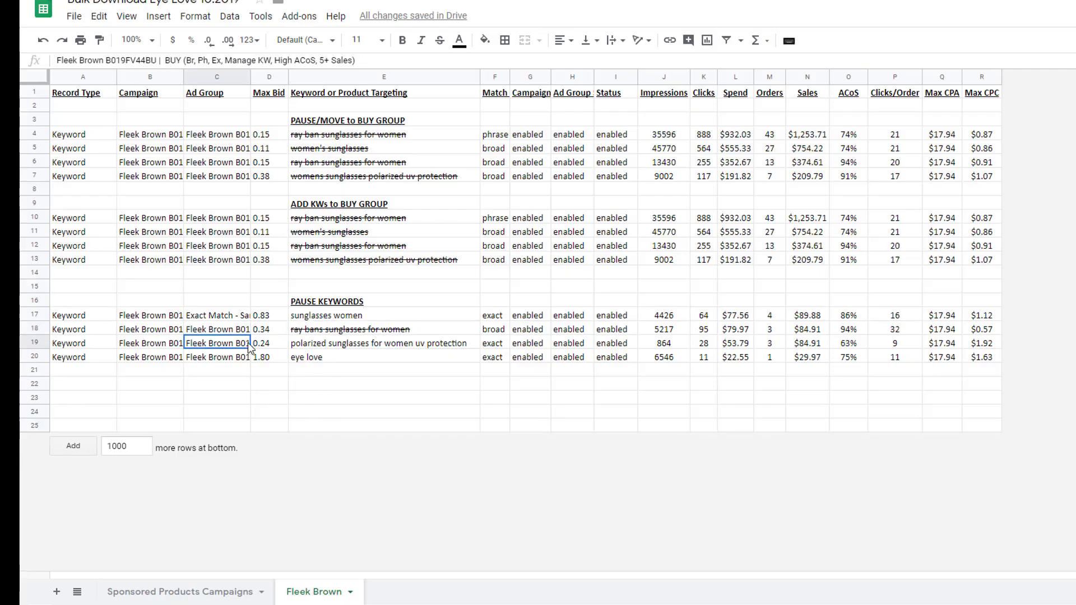
pyautogui.click(319, 346)
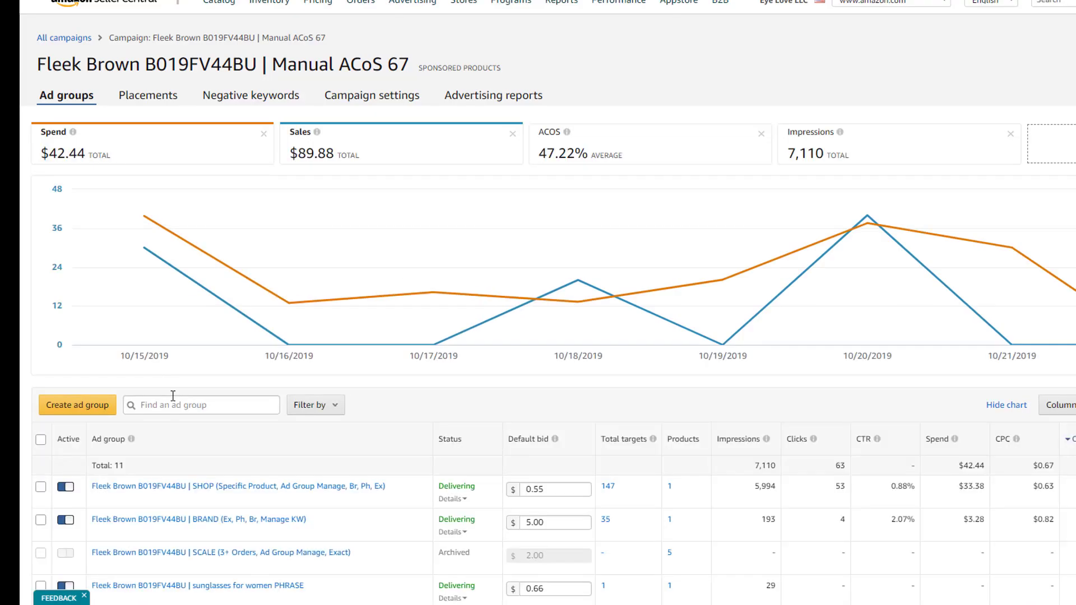
# In the campaign's BUY ad group, filter the targeting by "polarized sunglasses for women uv protection" and pause the exact match keyword.
pyautogui.click(208, 454)
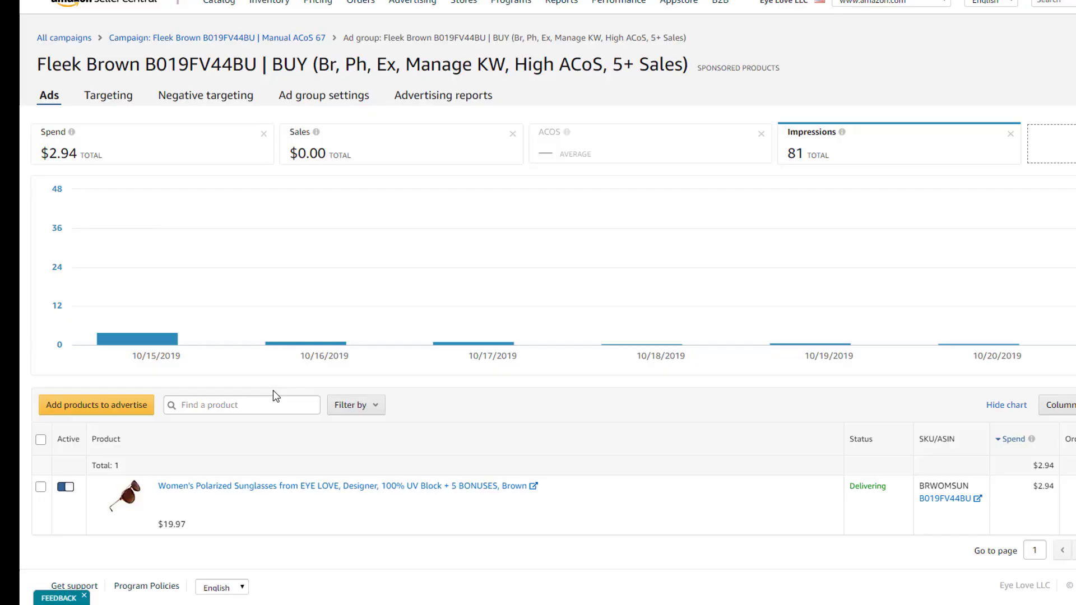
pyautogui.click(112, 93)
pyautogui.doubleClick(176, 409)
pyautogui.hotkey('ctrl', 'a')
pyautogui.hotkey('ctrl', 'v')
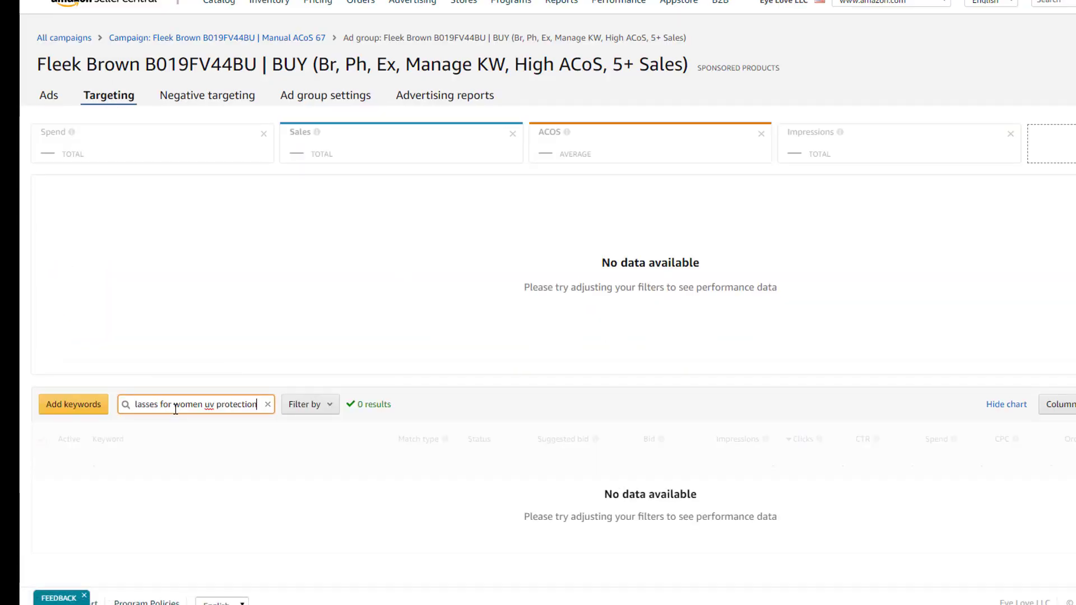
pyautogui.press('Return')
pyautogui.scroll(-1, 347, 415)
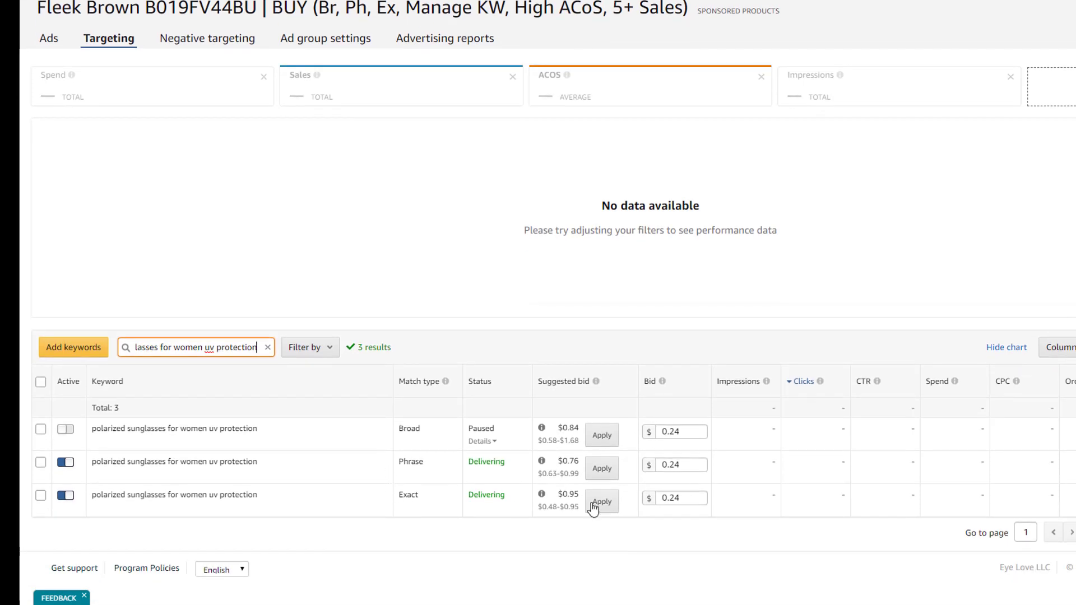
pyautogui.click(65, 497)
# Strike through "polarized sunglasses for women uv protection" in row 19 of the spreadsheet and select row 20's keyword "eye love".
pyautogui.hotkey('alt', 'Tab')
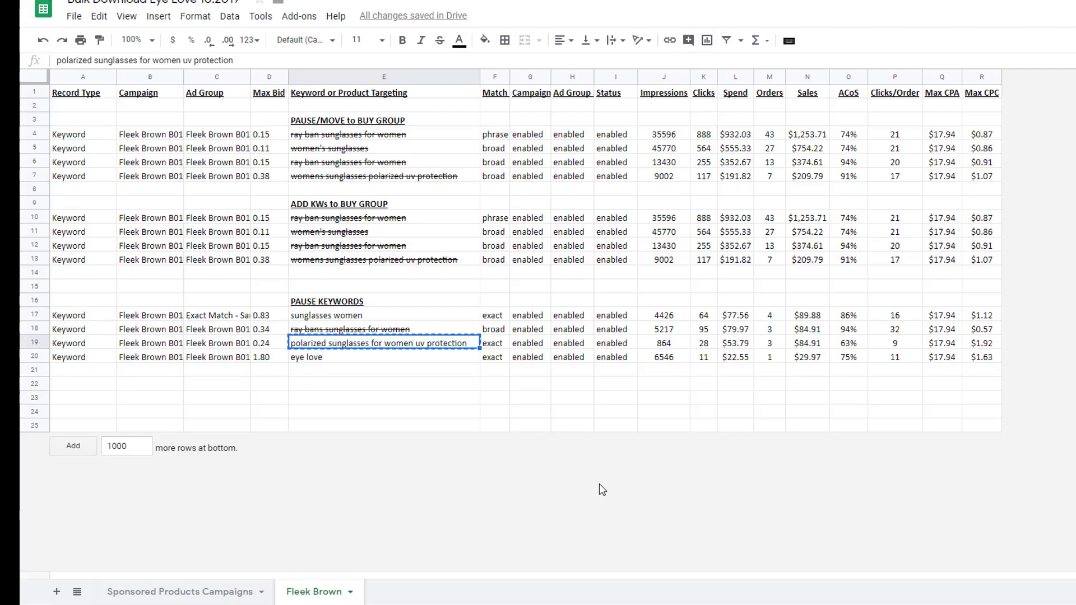
pyautogui.hotkey('alt', 'shift', '5')
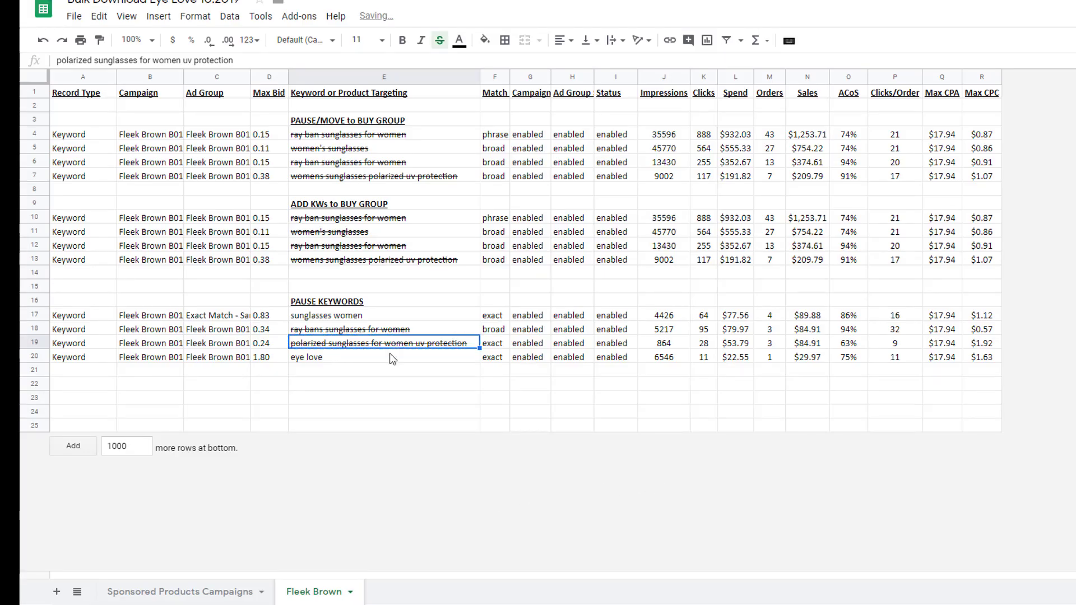
pyautogui.click(390, 357)
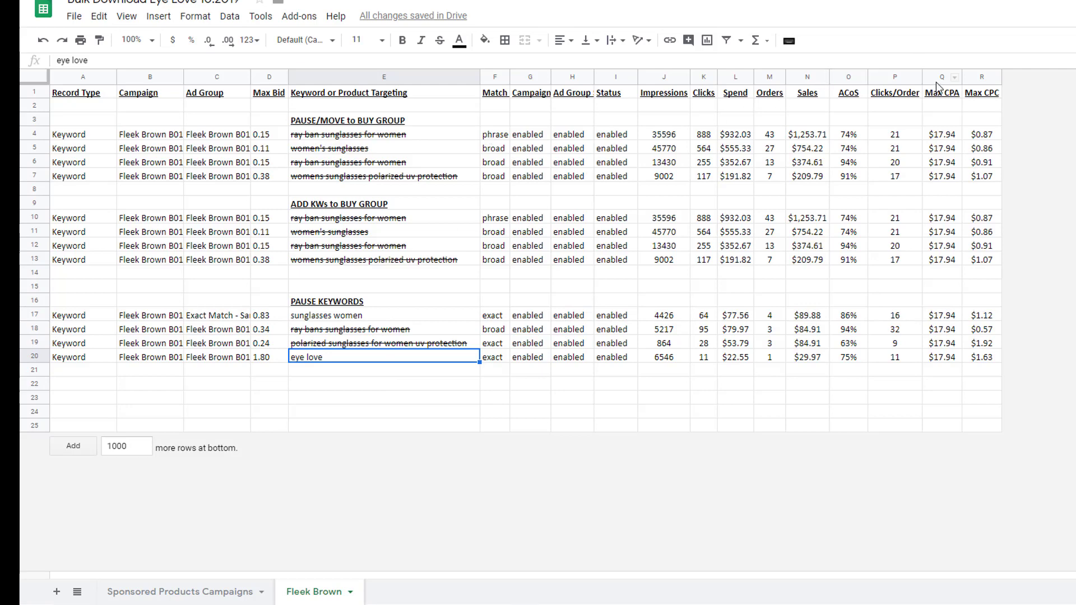
# Hide columns G to Q of the Fleek Brown sheet and select the Max CPC values in rows 4 to 20.
pyautogui.moveTo(942, 78); pyautogui.dragTo(535, 81)
pyautogui.rightClick(567, 115)
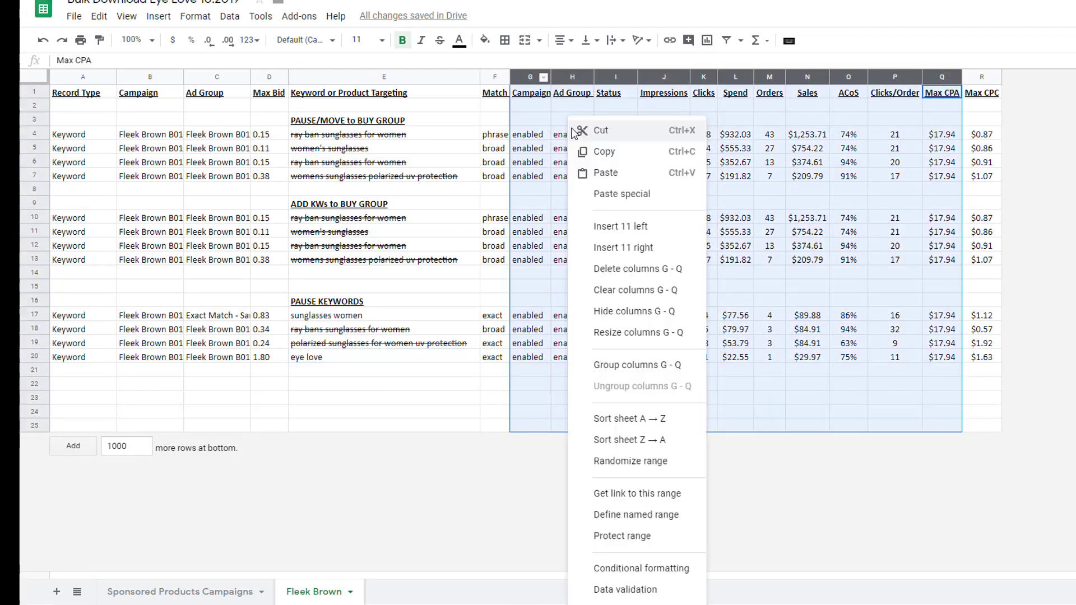
pyautogui.click(628, 312)
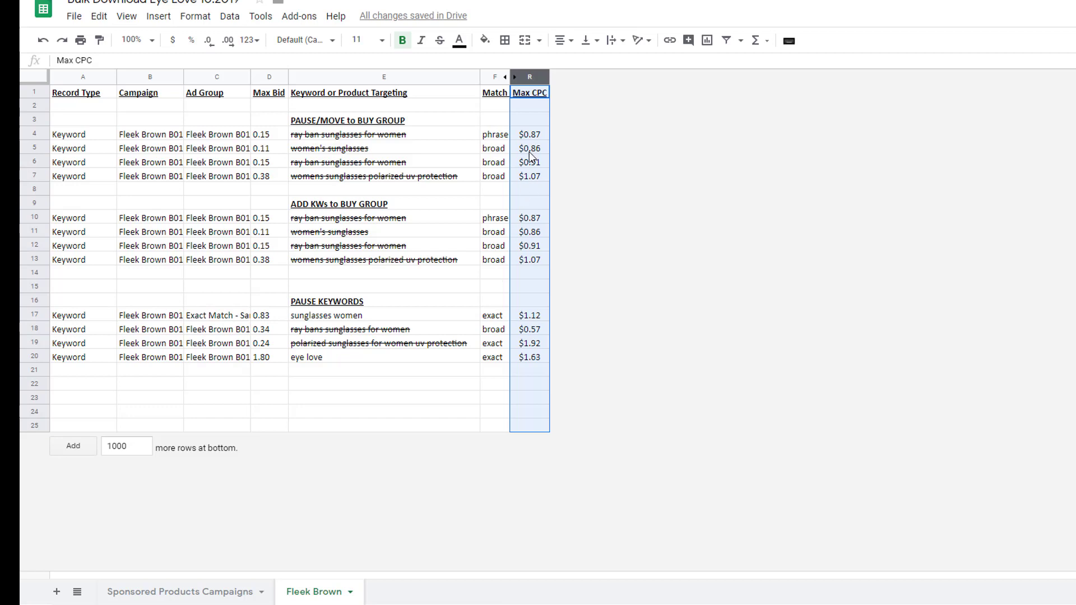
pyautogui.moveTo(531, 139); pyautogui.dragTo(533, 354)
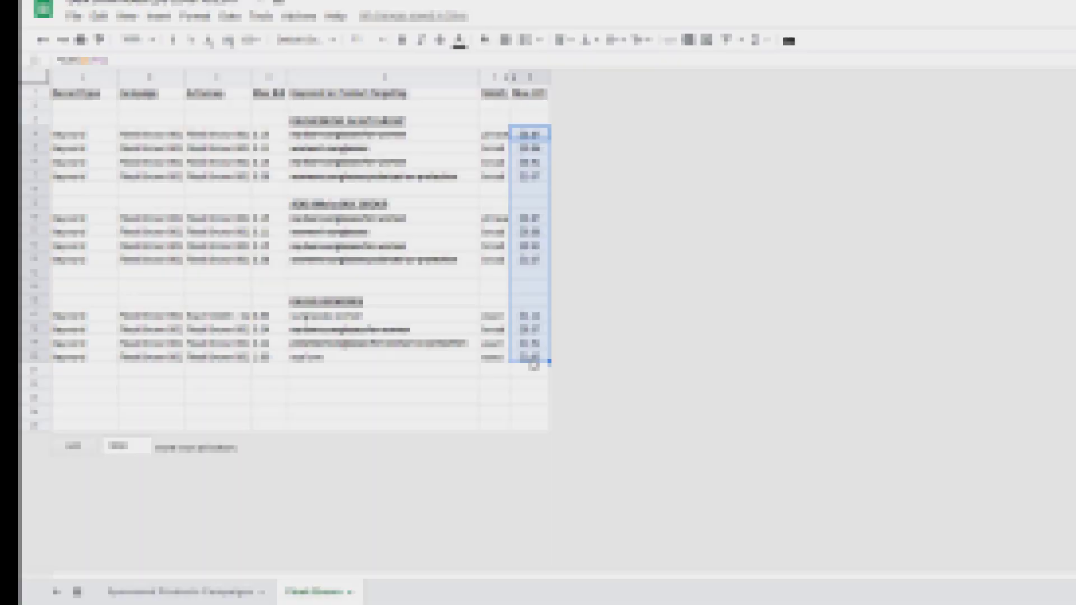